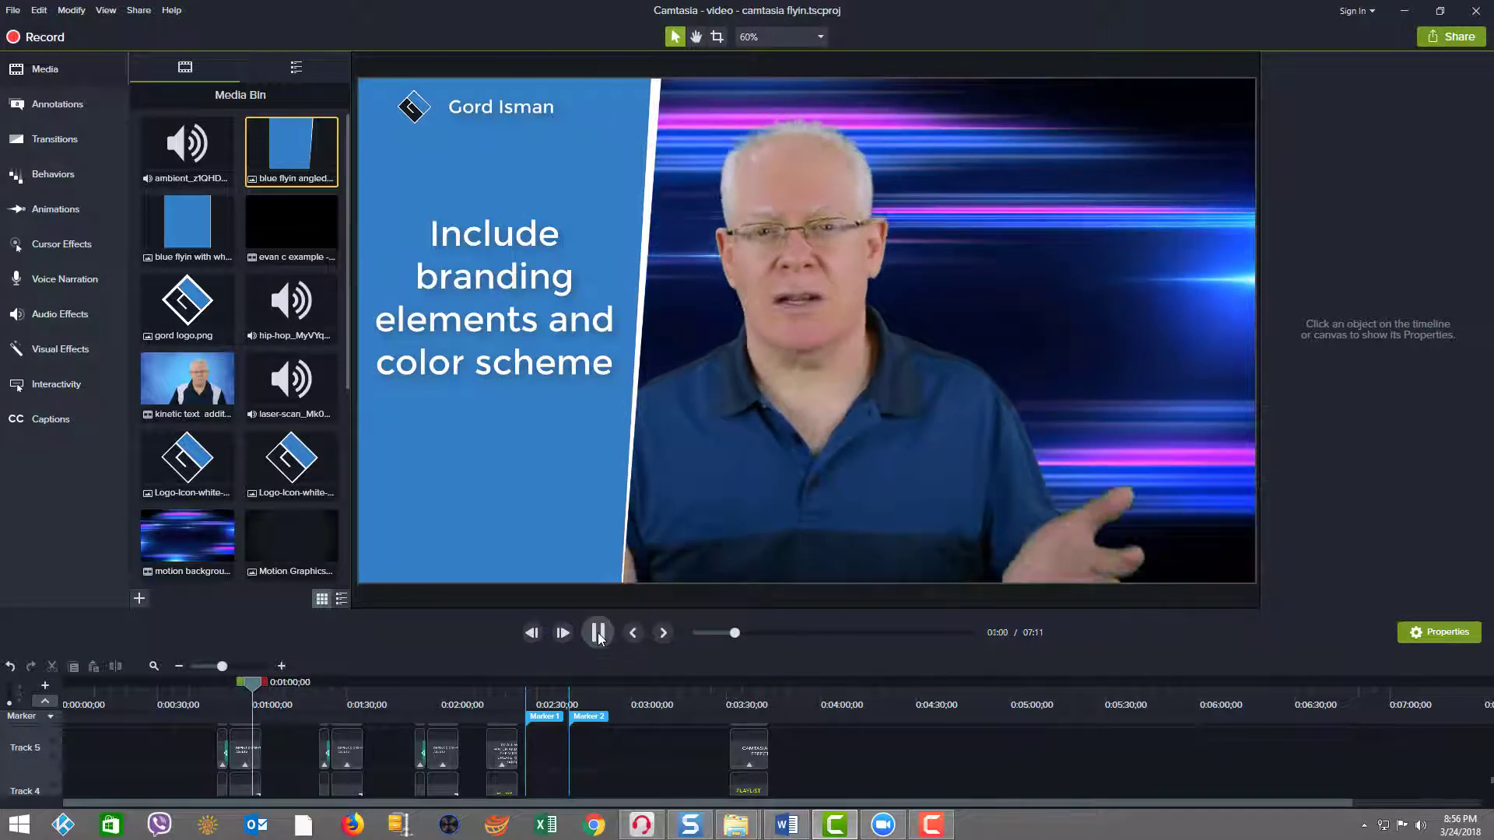
Pause playback at about 1:01 and select the logo and the presenter-name callout on the blue fly-in panel
left_click(598, 634)
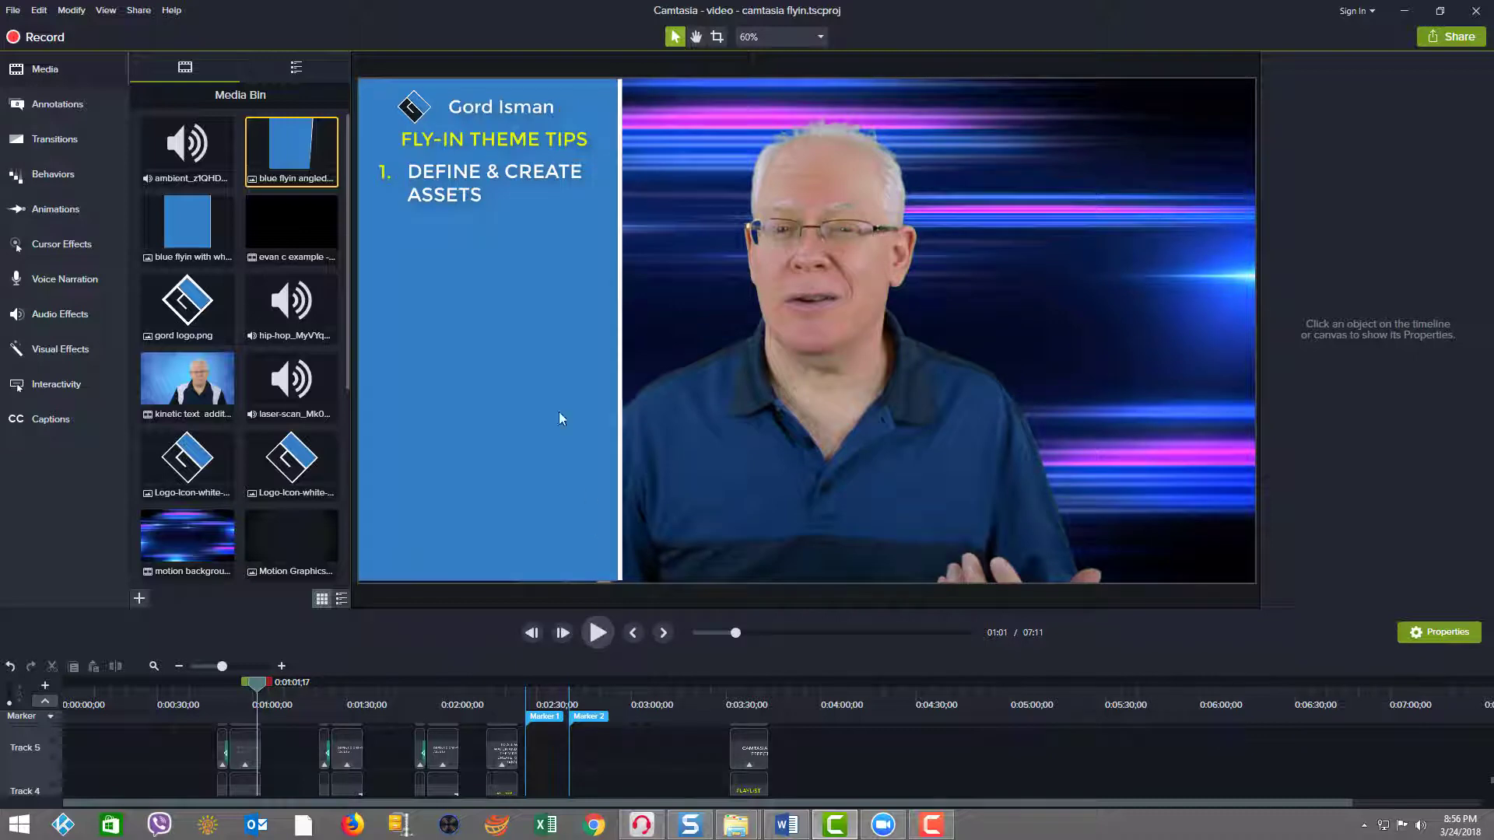
left_click(418, 114)
left_click(478, 106)
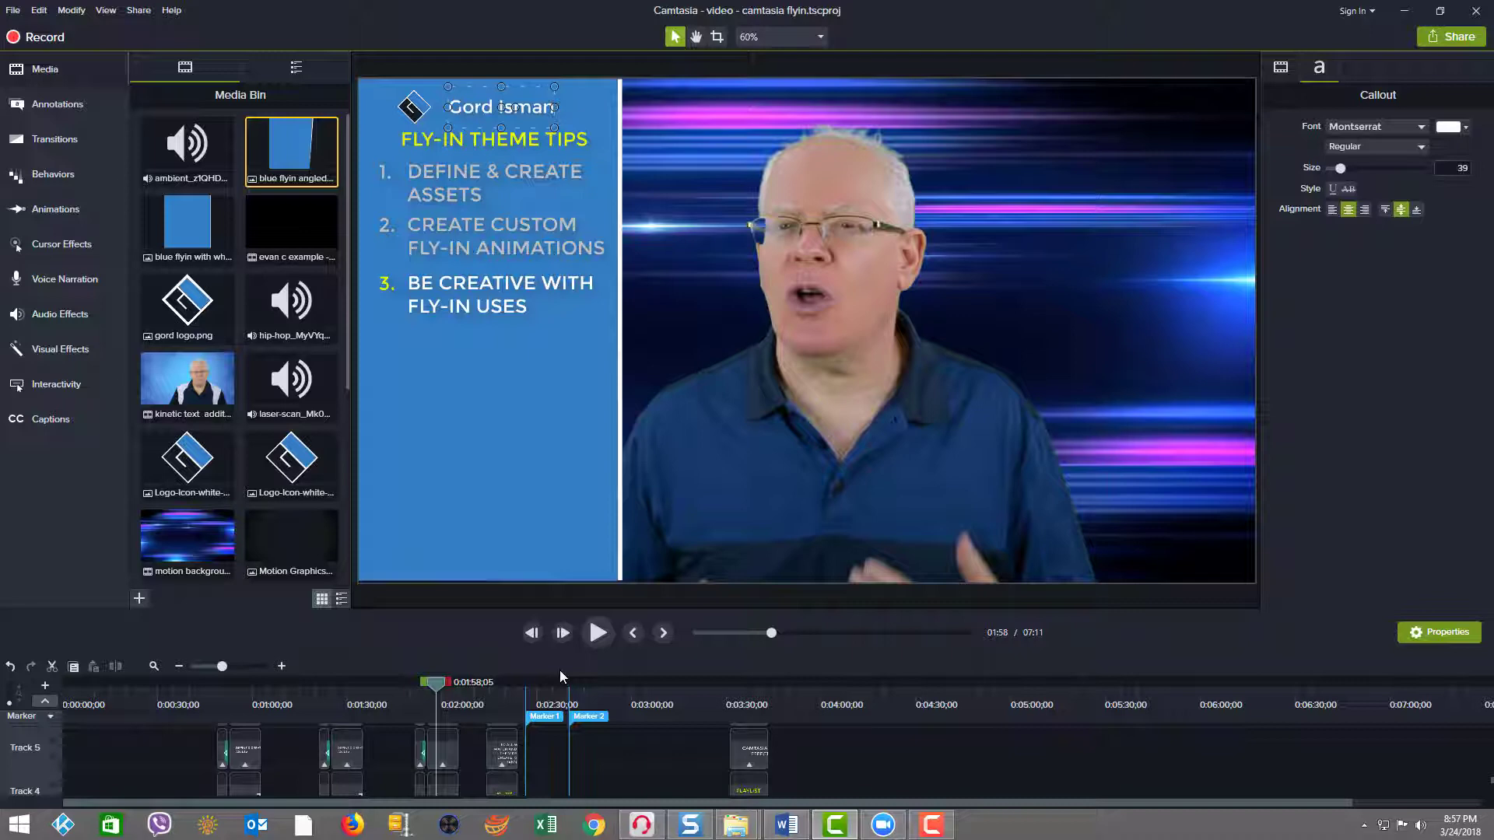
Preview the straight and the angled blue fly-in images with white piping from the media bin, and close the preview
double_click(193, 222)
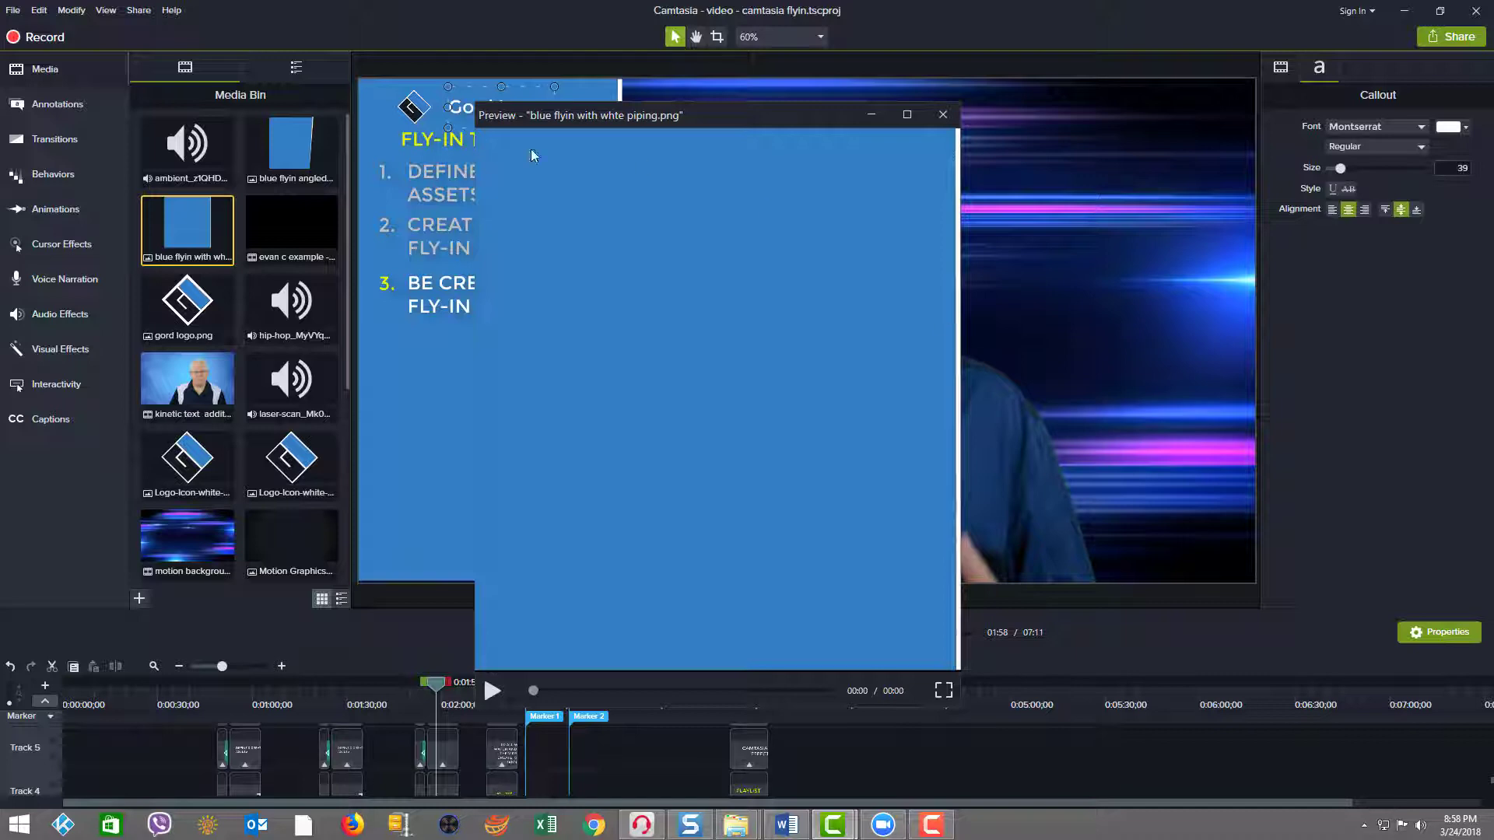
left_click(296, 150)
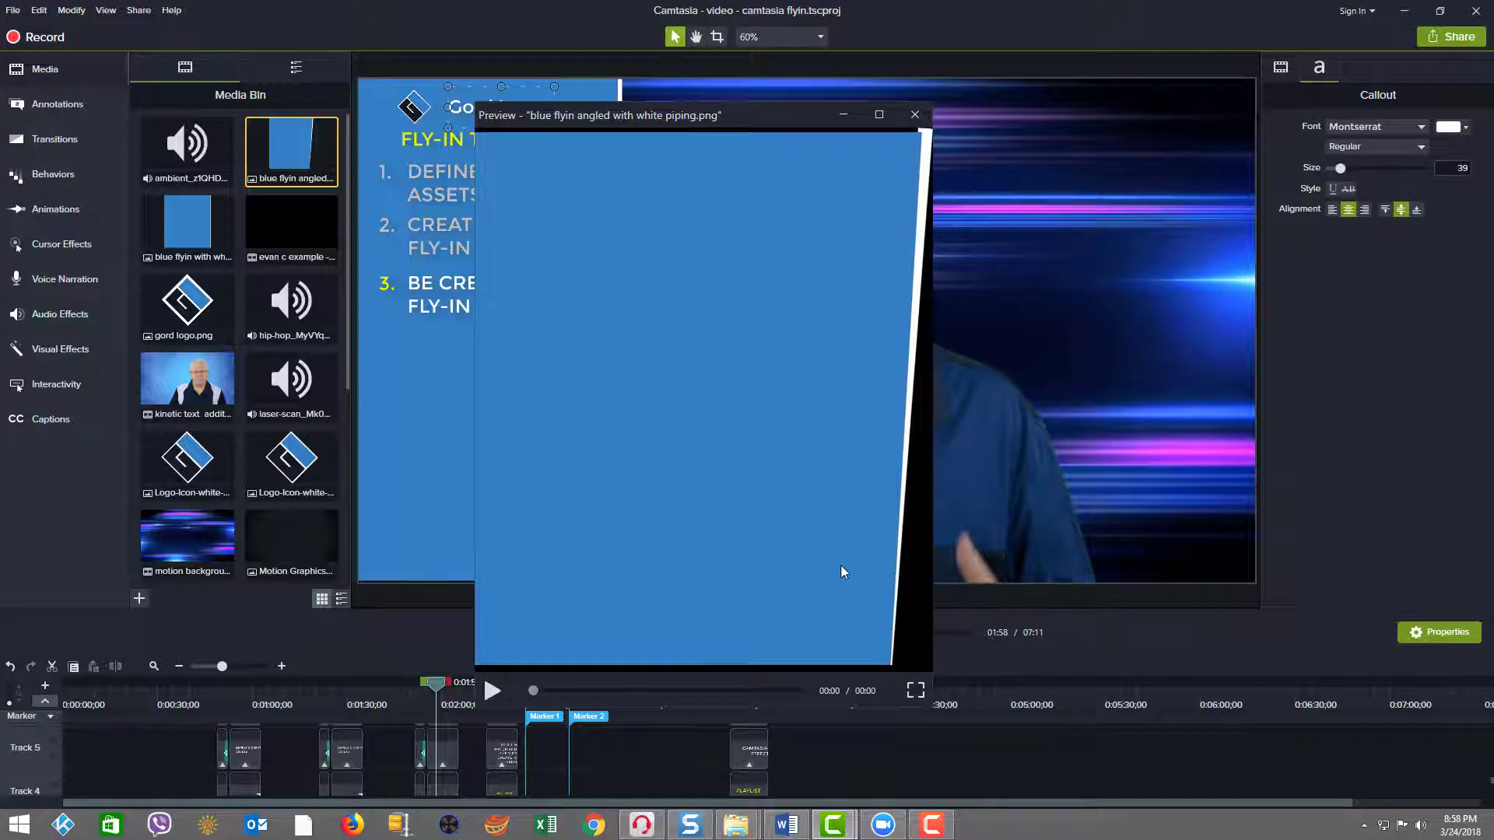
double_click(198, 224)
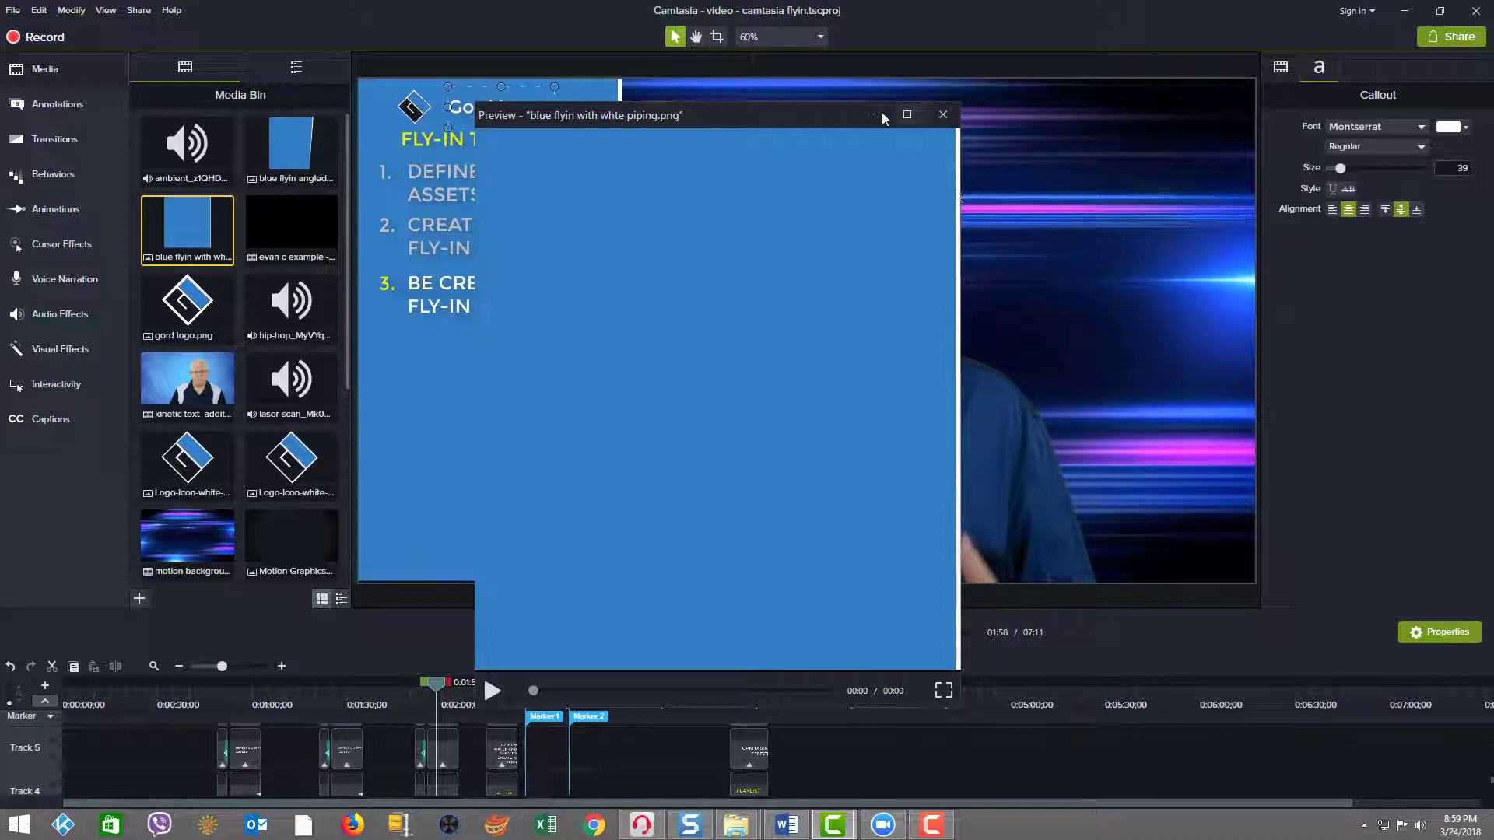
left_click(937, 116)
left_click(296, 143)
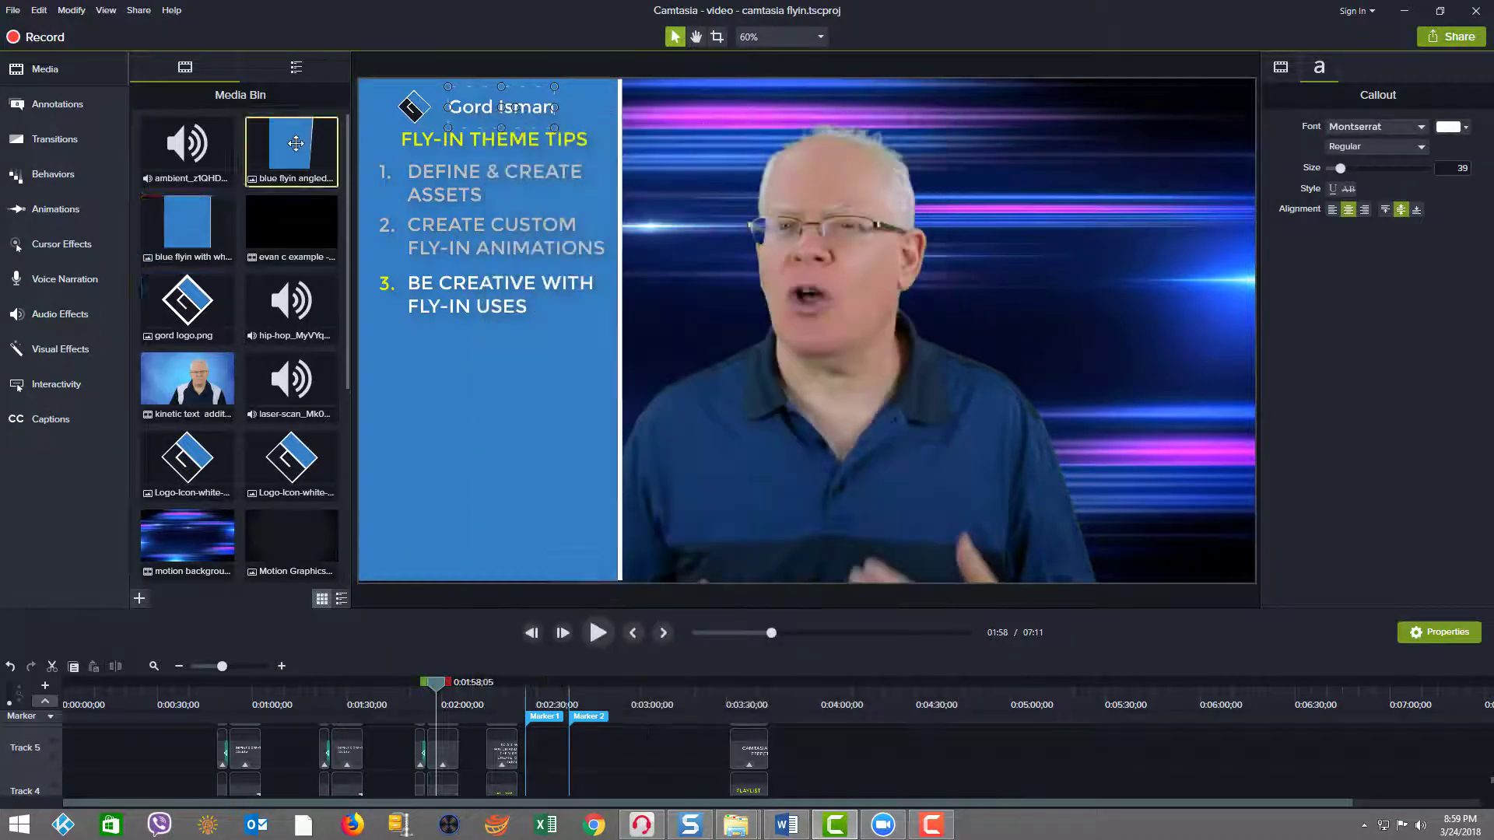
double_click(296, 143)
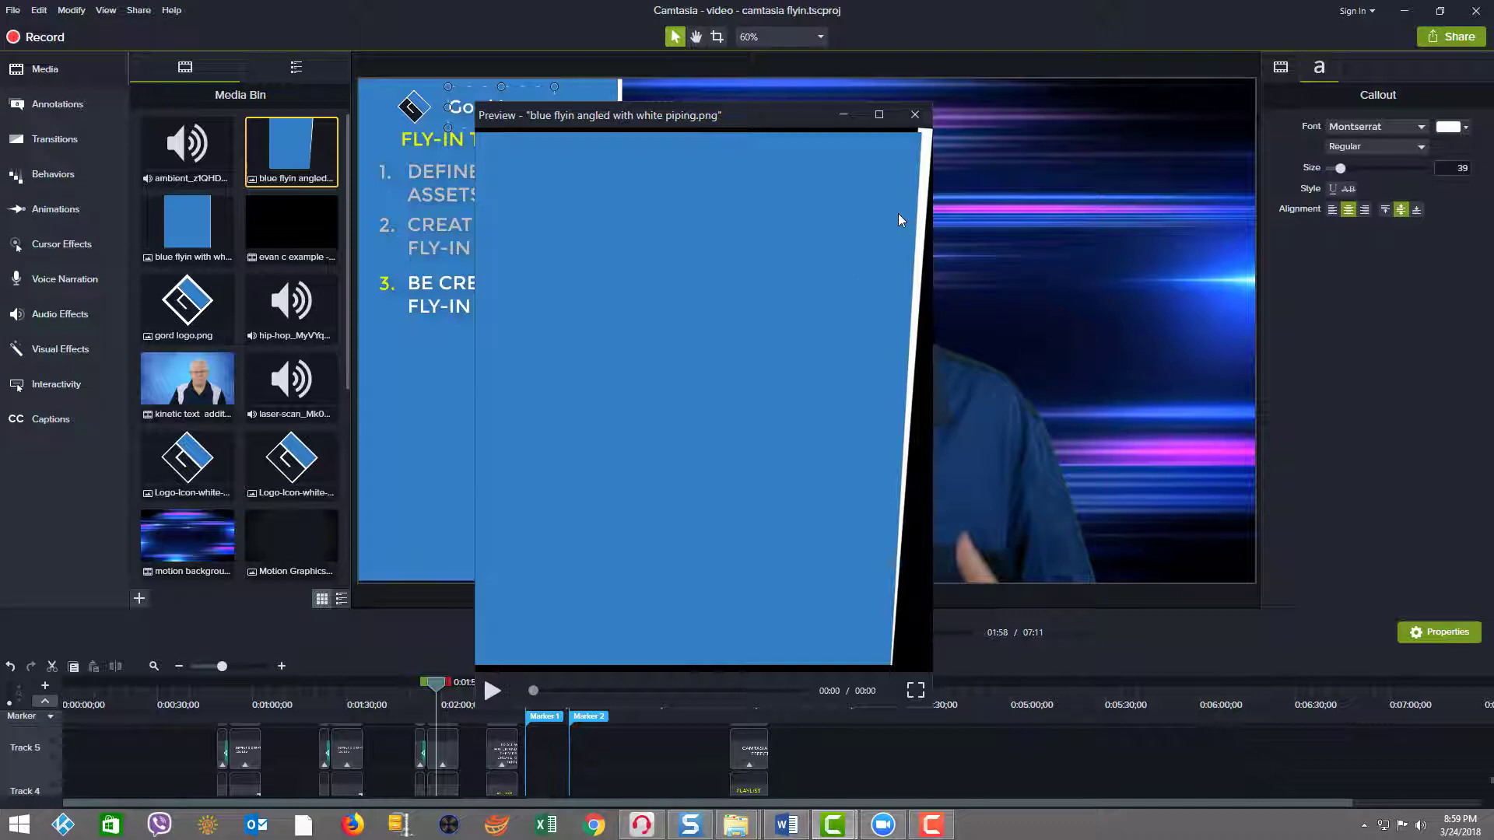
left_click(913, 119)
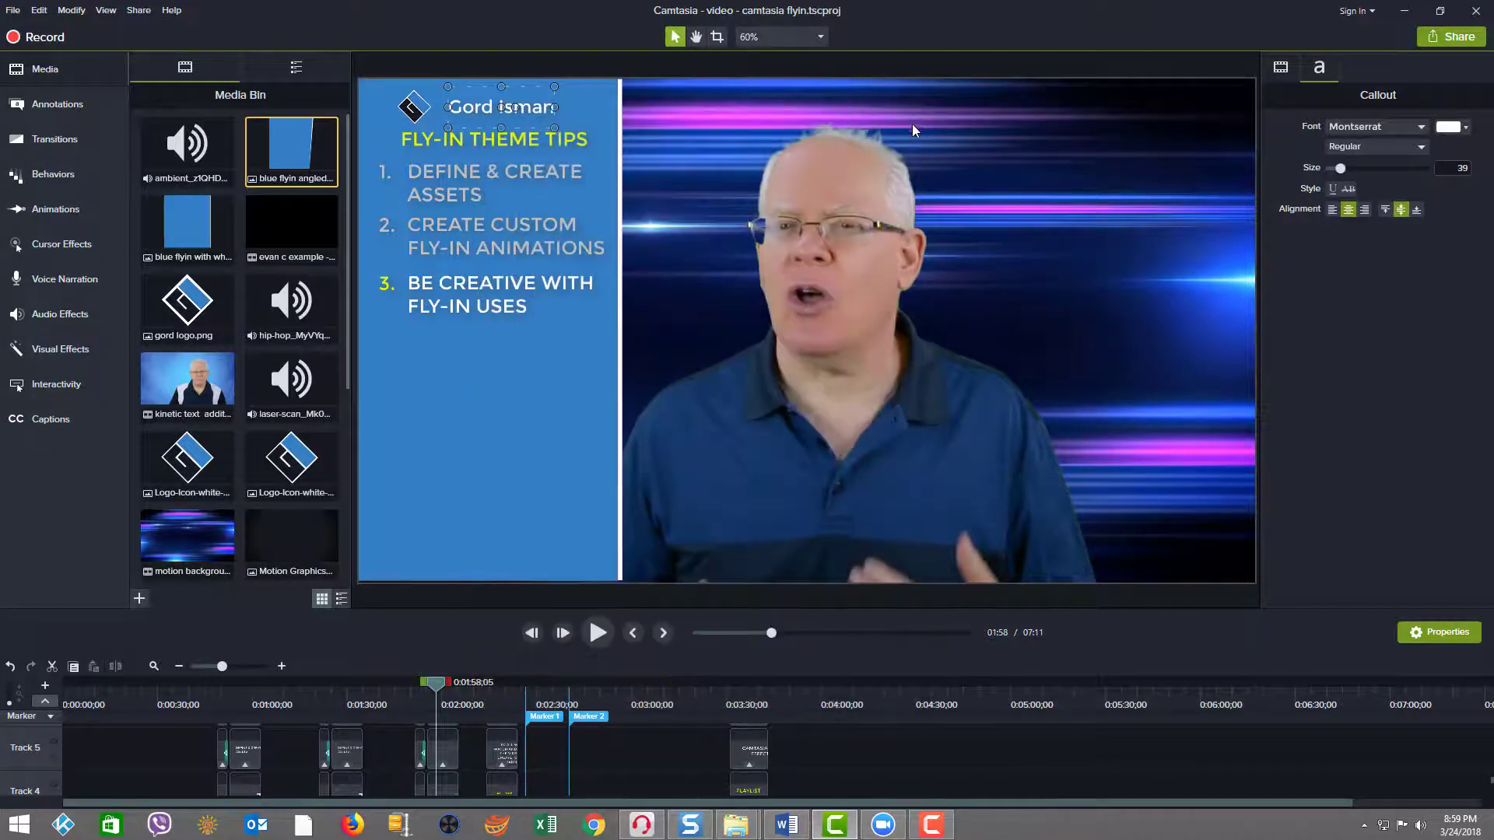
Play the timeline from about 0:49 until the "1. DEFINE & CREATE ASSETS" lower third is in place, and pause
left_click(227, 689)
left_click_drag(230, 693, 227, 692)
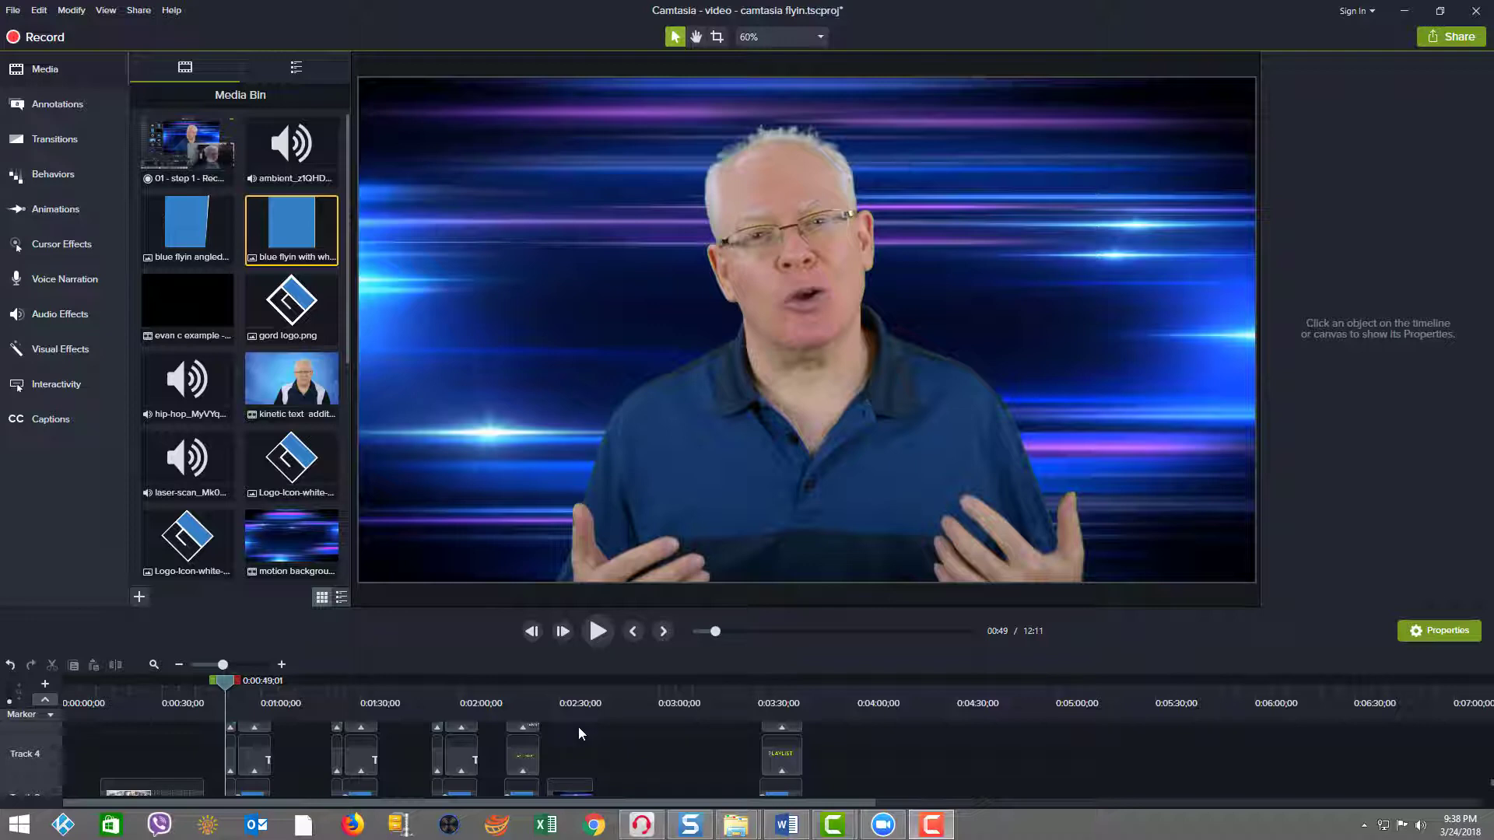
left_click(598, 631)
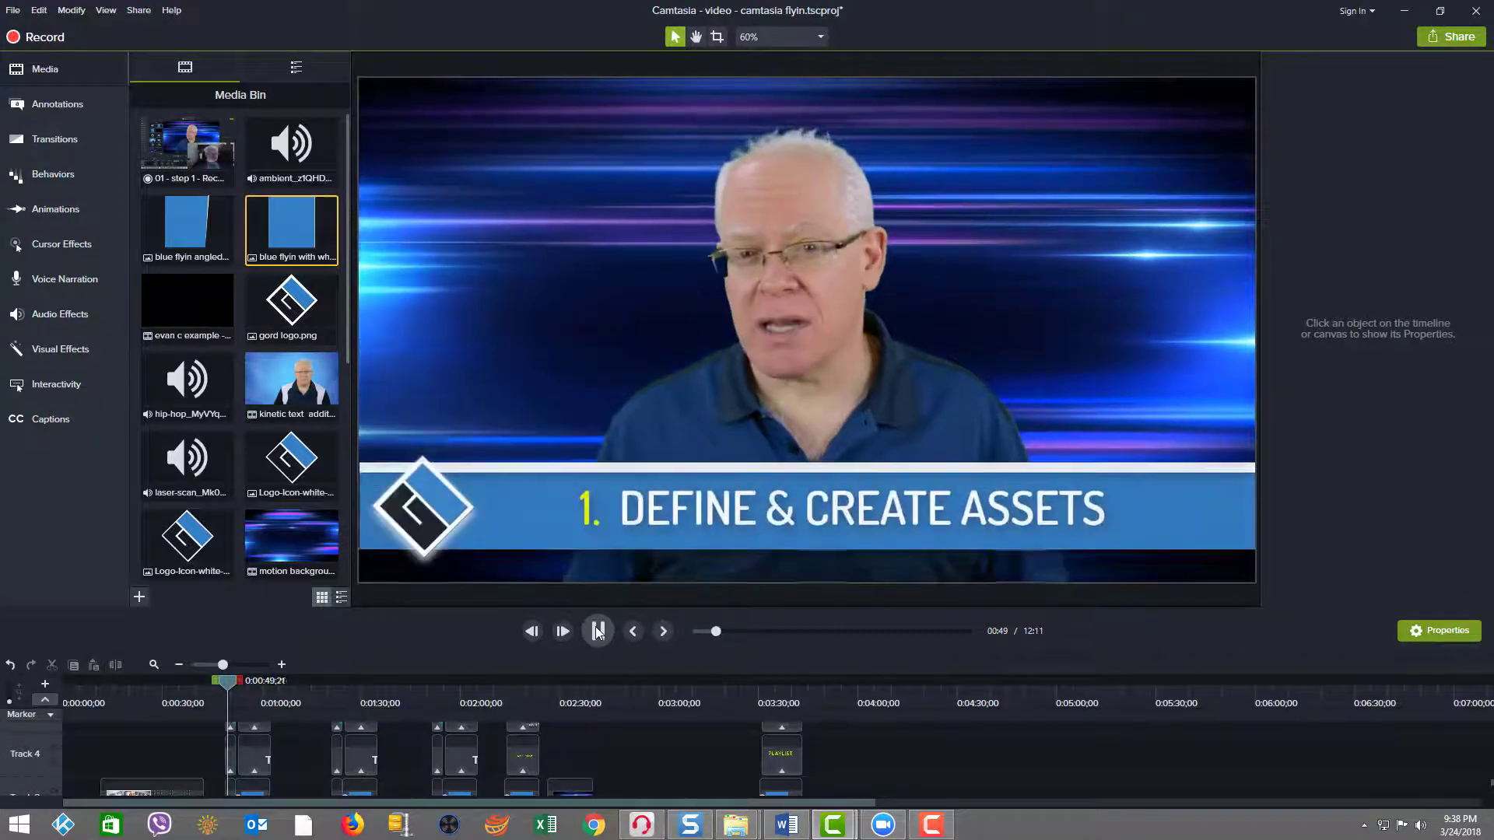
left_click(597, 629)
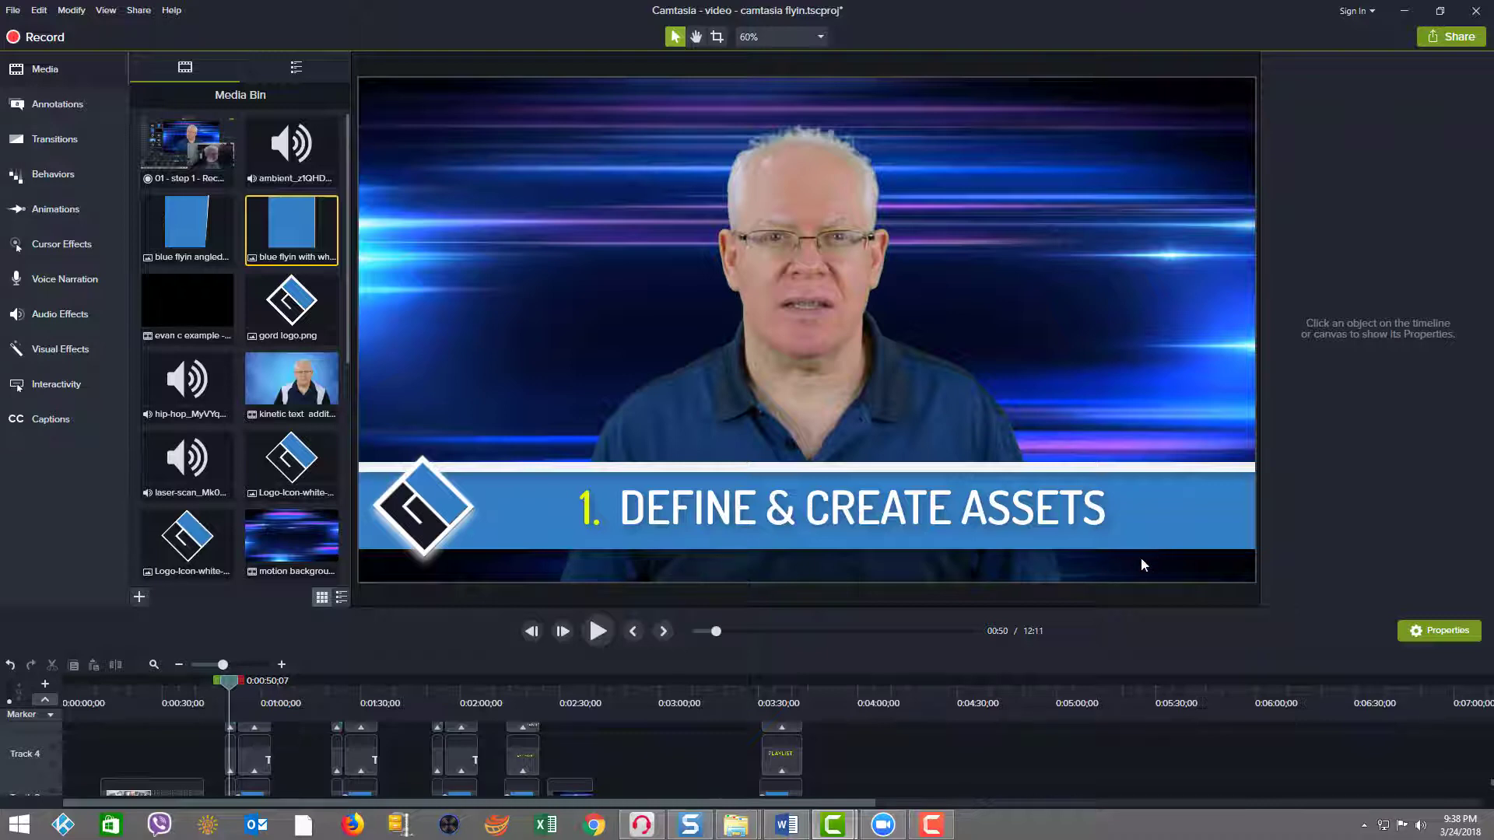
Move the lower third's title text, blue rectangle and white line apart on the canvas, and undo all three moves
left_click(1242, 541)
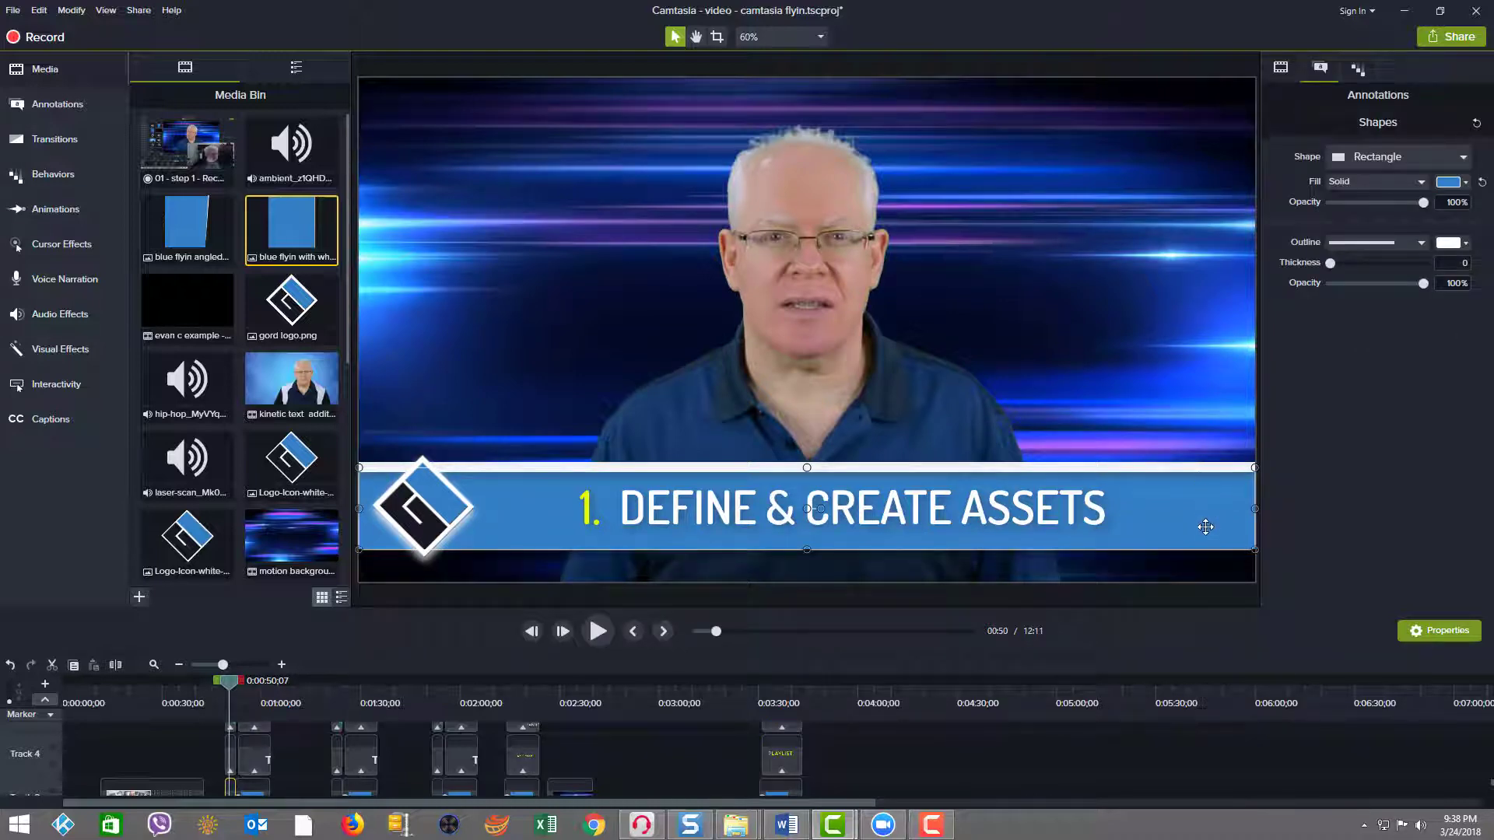
left_click_drag(1205, 530, 1186, 421)
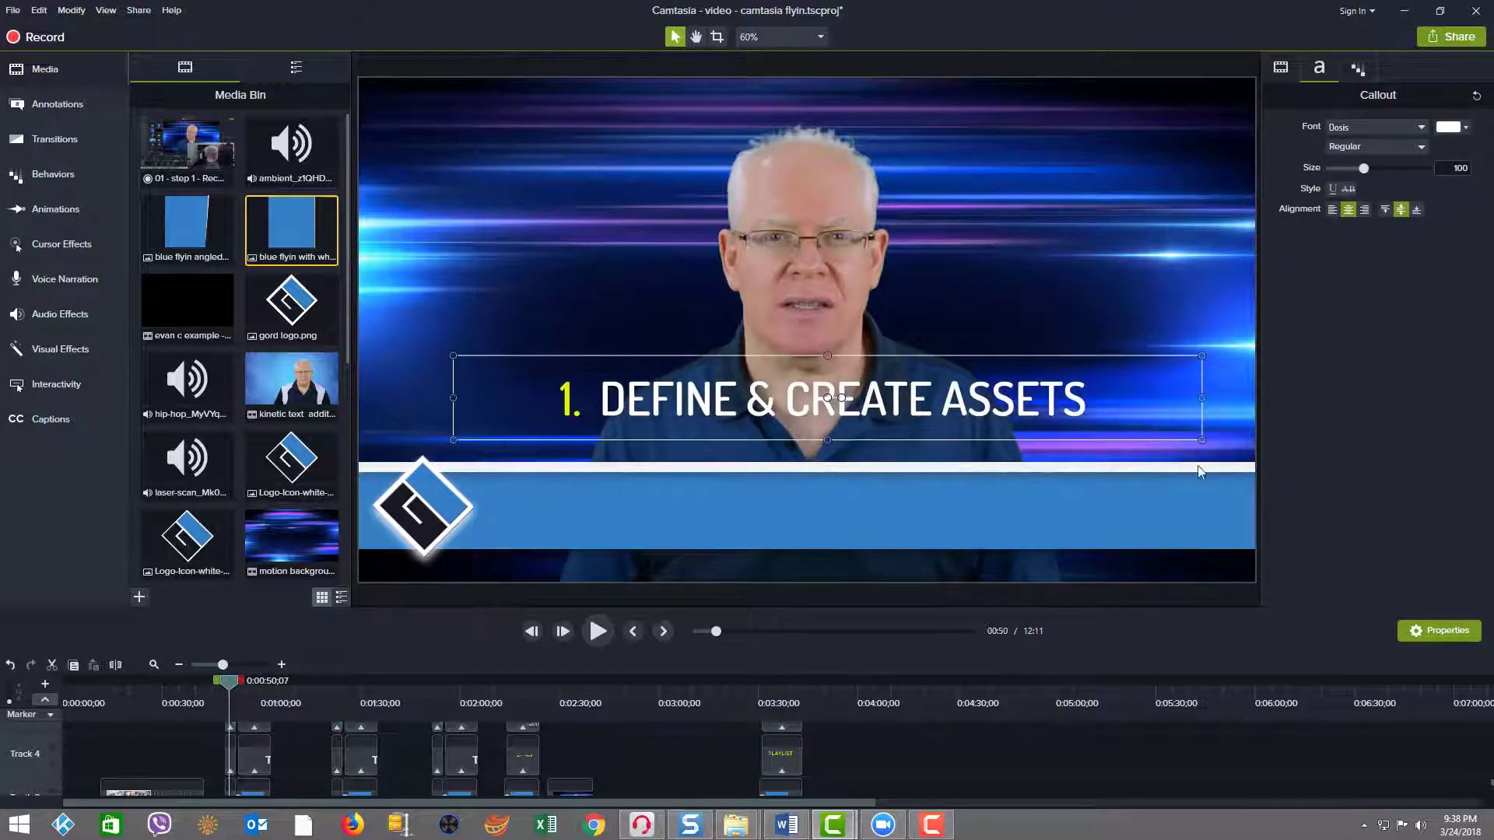
left_click_drag(1211, 521, 1207, 534)
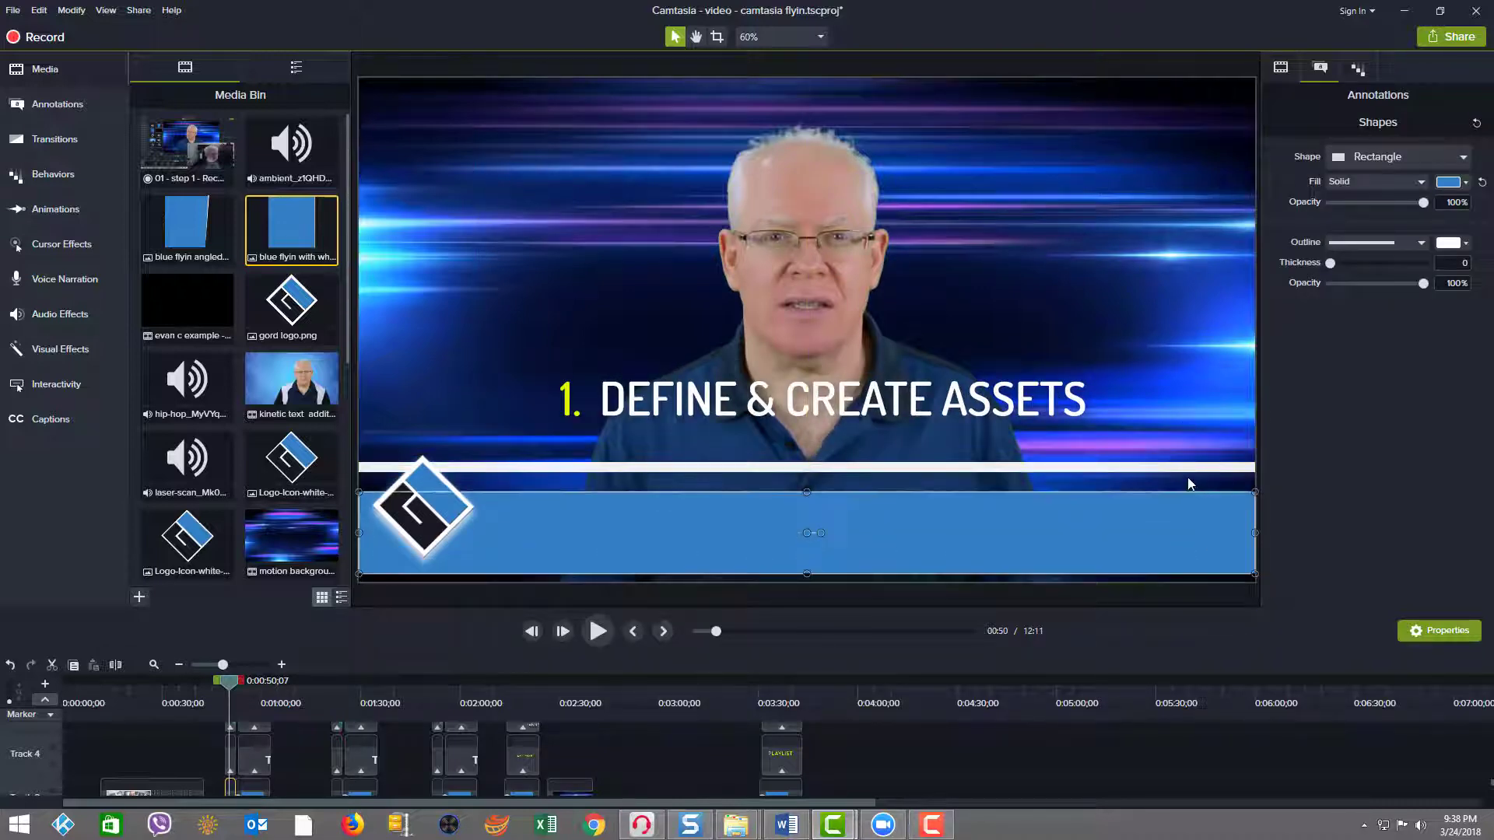
mouse_move(1189, 467)
left_mouse_down()
mouse_move(1184, 439)
mouse_move(1182, 456)
left_mouse_up()
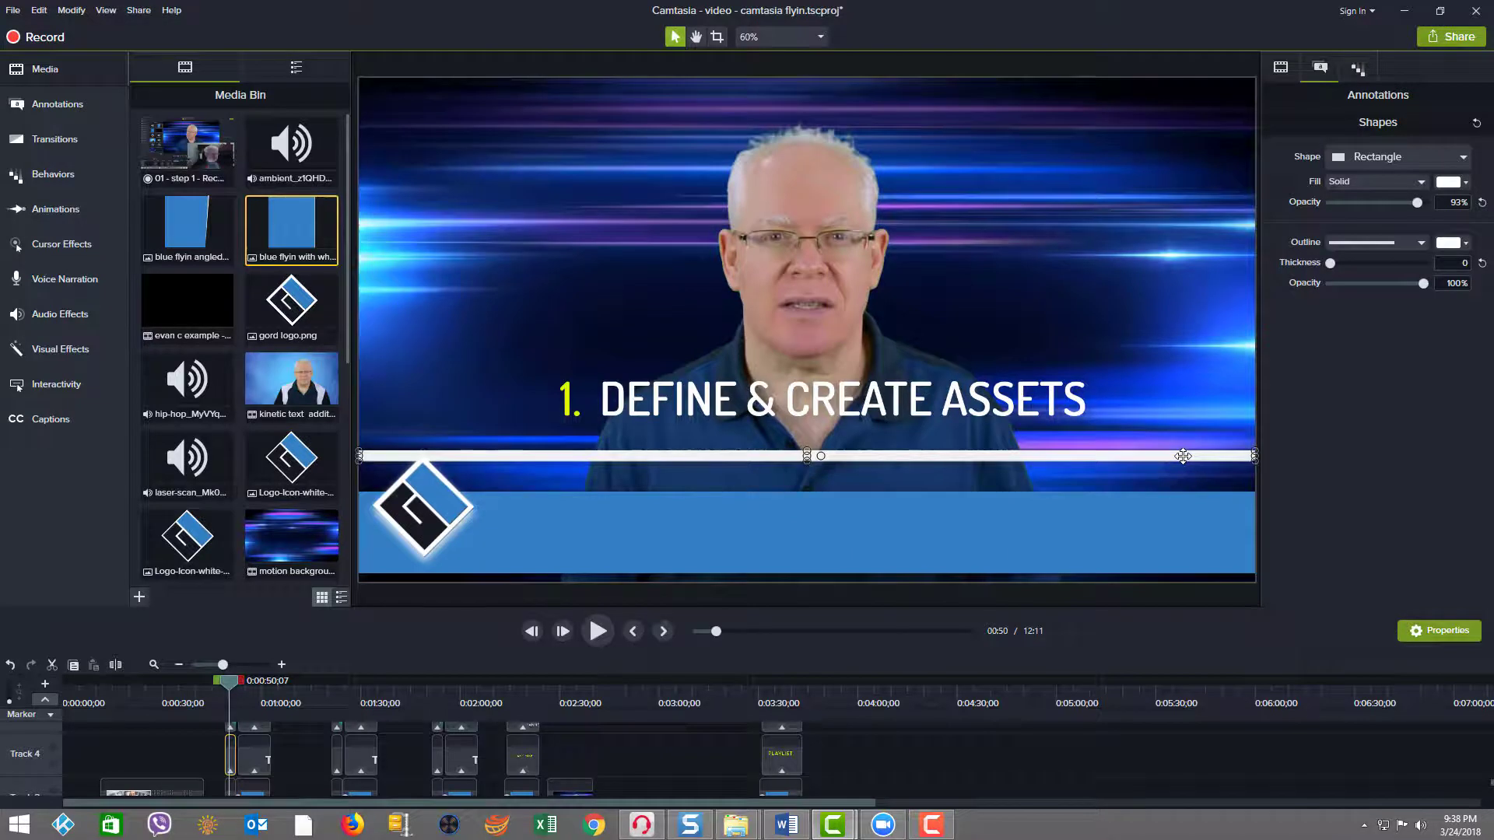
key("ctrl+z")
key("ctrl+z")
key("ctrl+z")
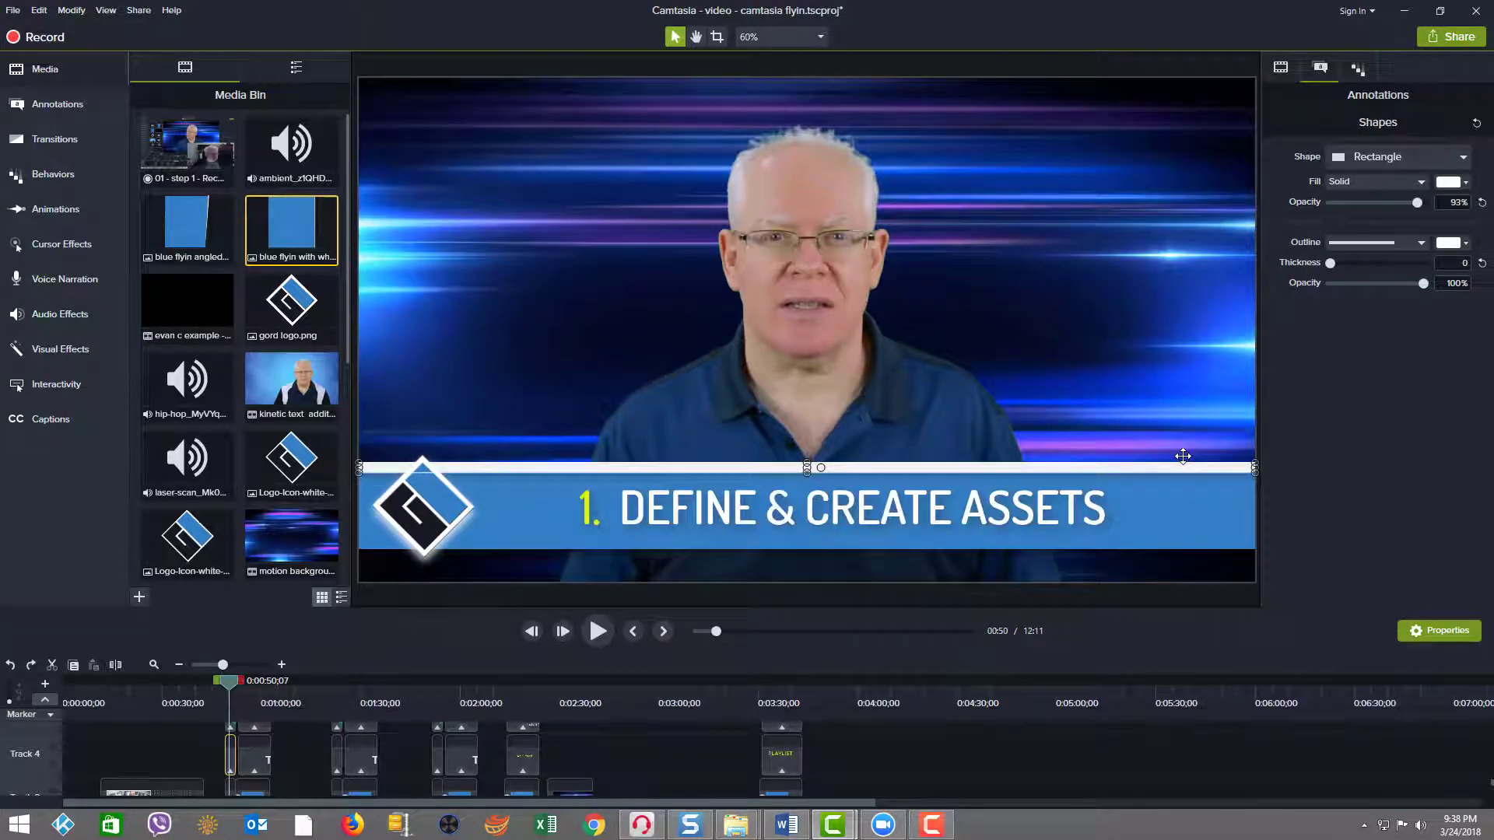
Try resizing the lower third's blue rectangle from its corner, undo the resize and deselect the rectangle
left_click(1137, 410)
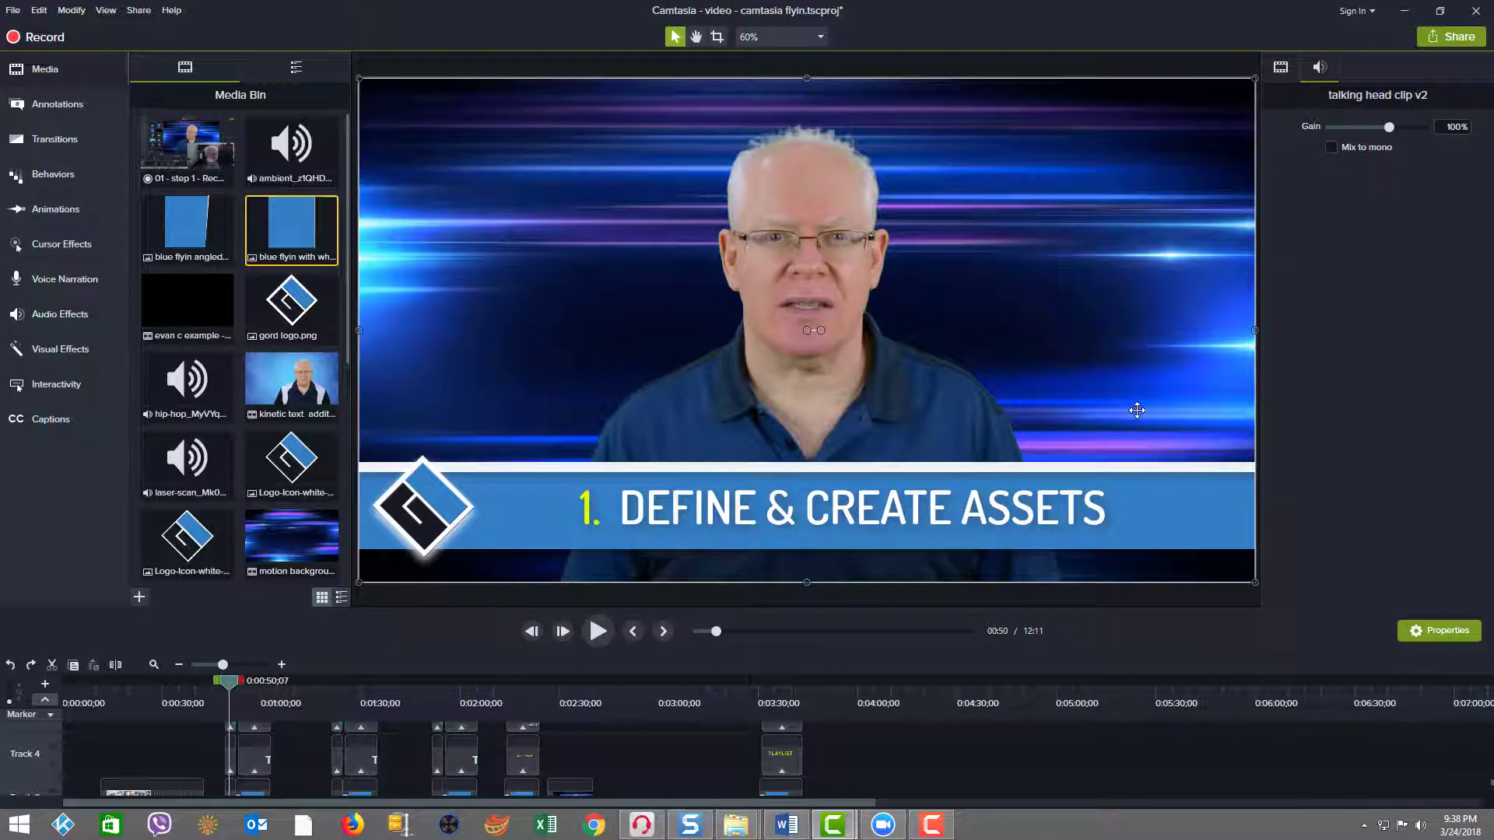
left_click(1133, 548)
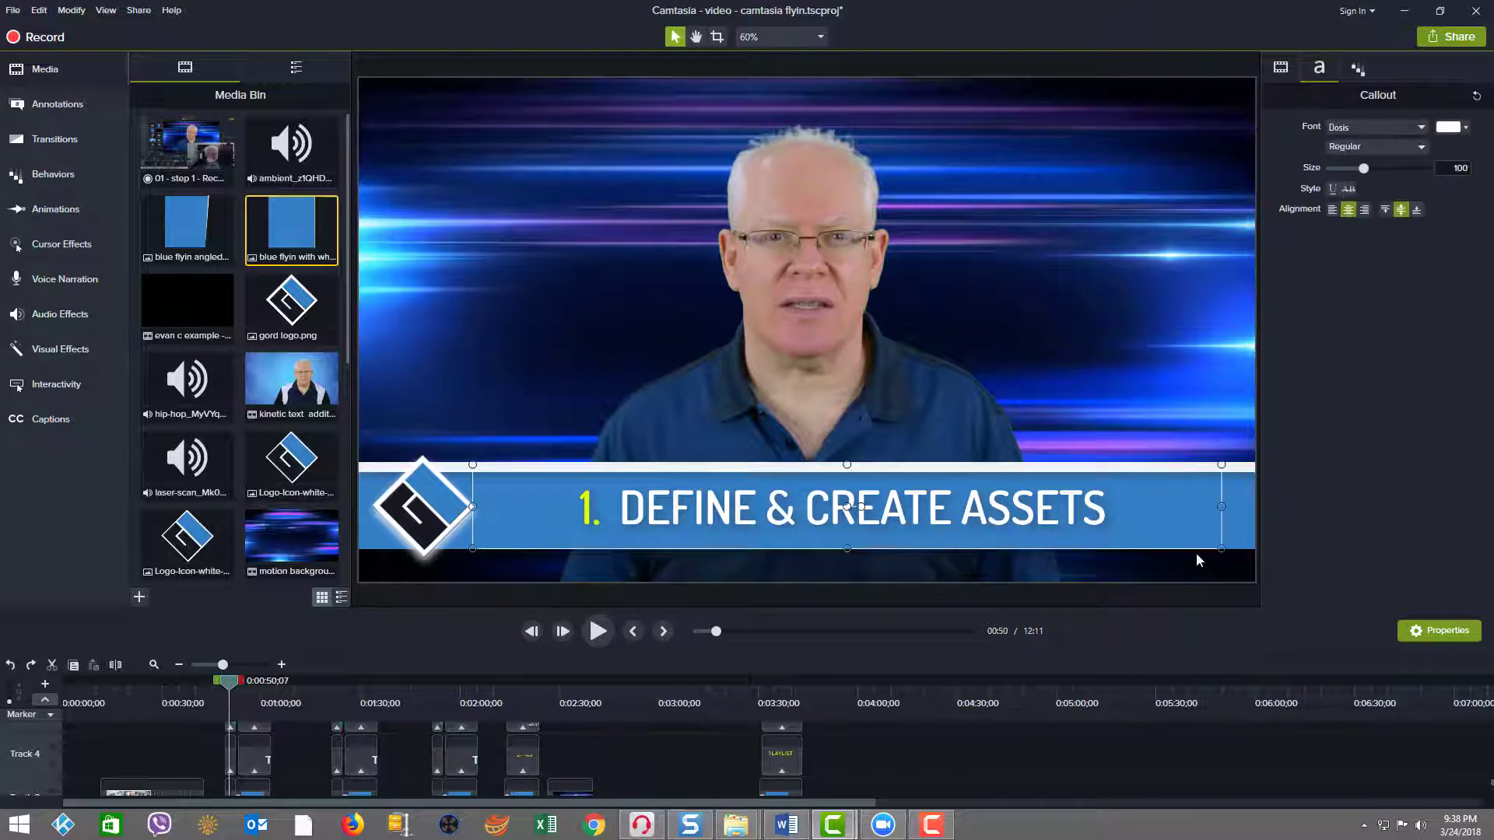
left_click(1235, 549)
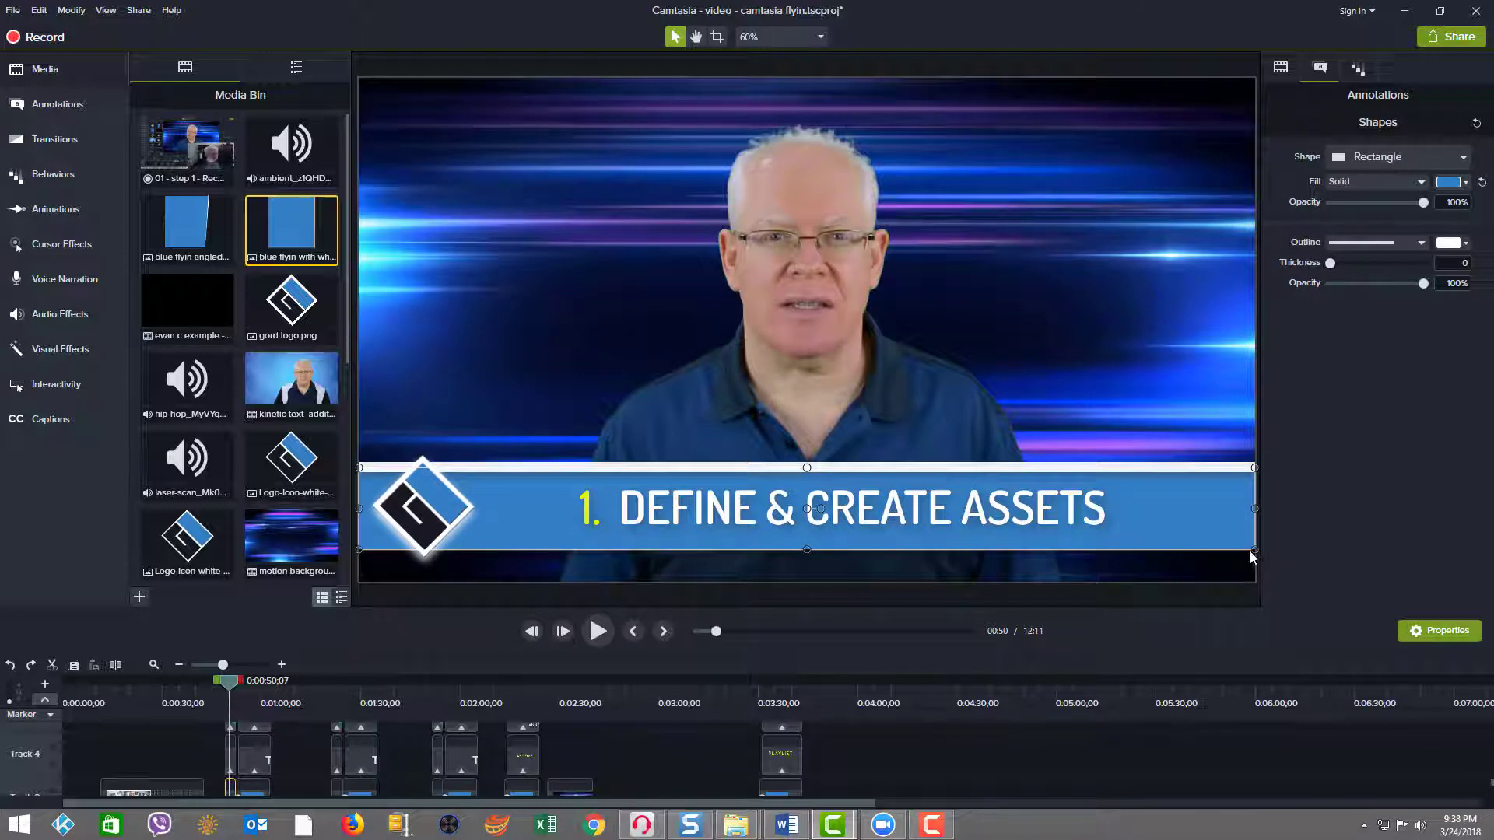
mouse_move(1253, 551)
left_mouse_down()
mouse_move(1245, 535)
mouse_move(1242, 558)
left_mouse_up()
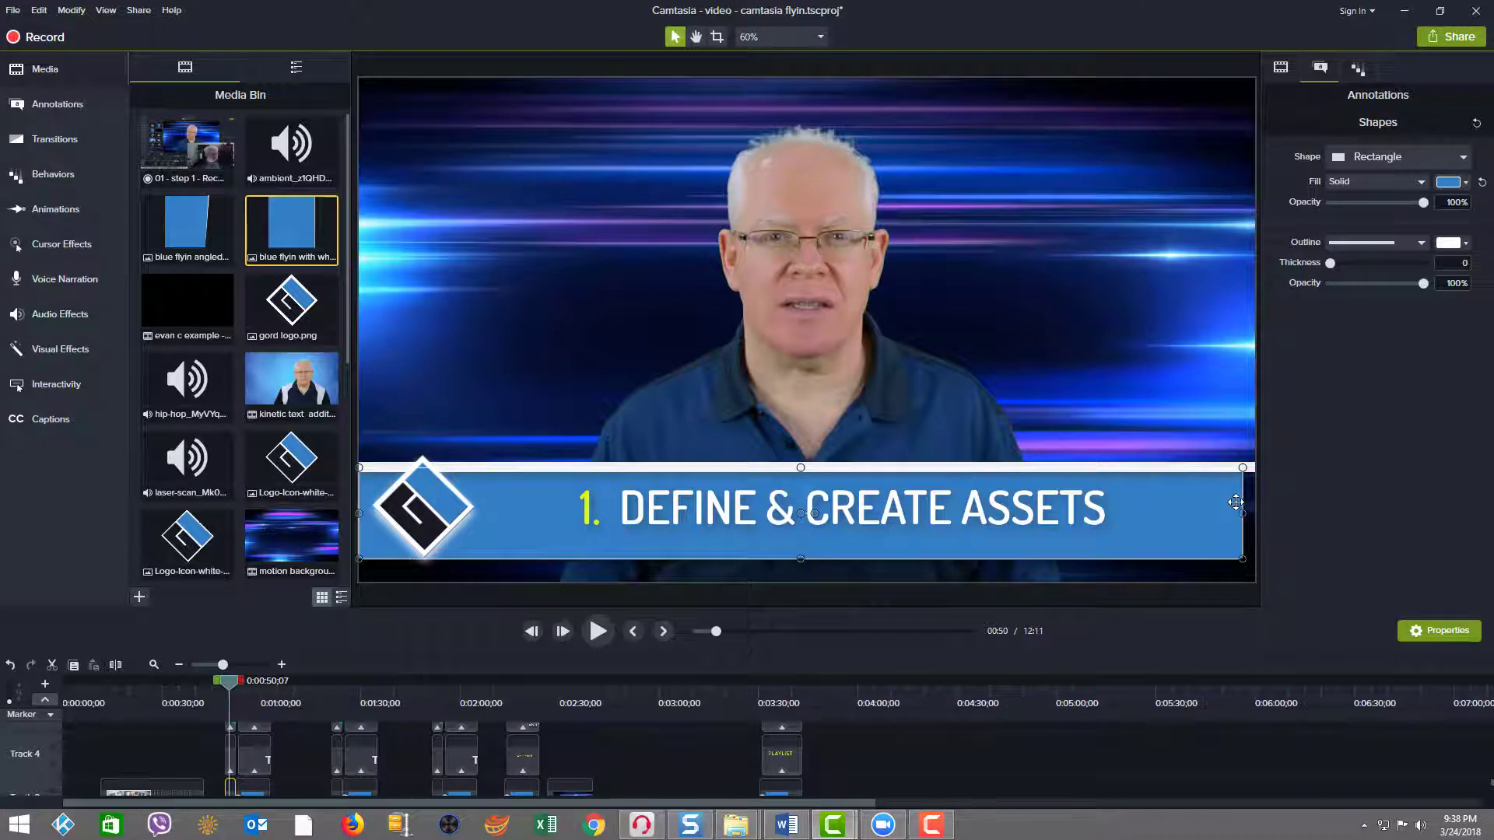
key("ctrl+z")
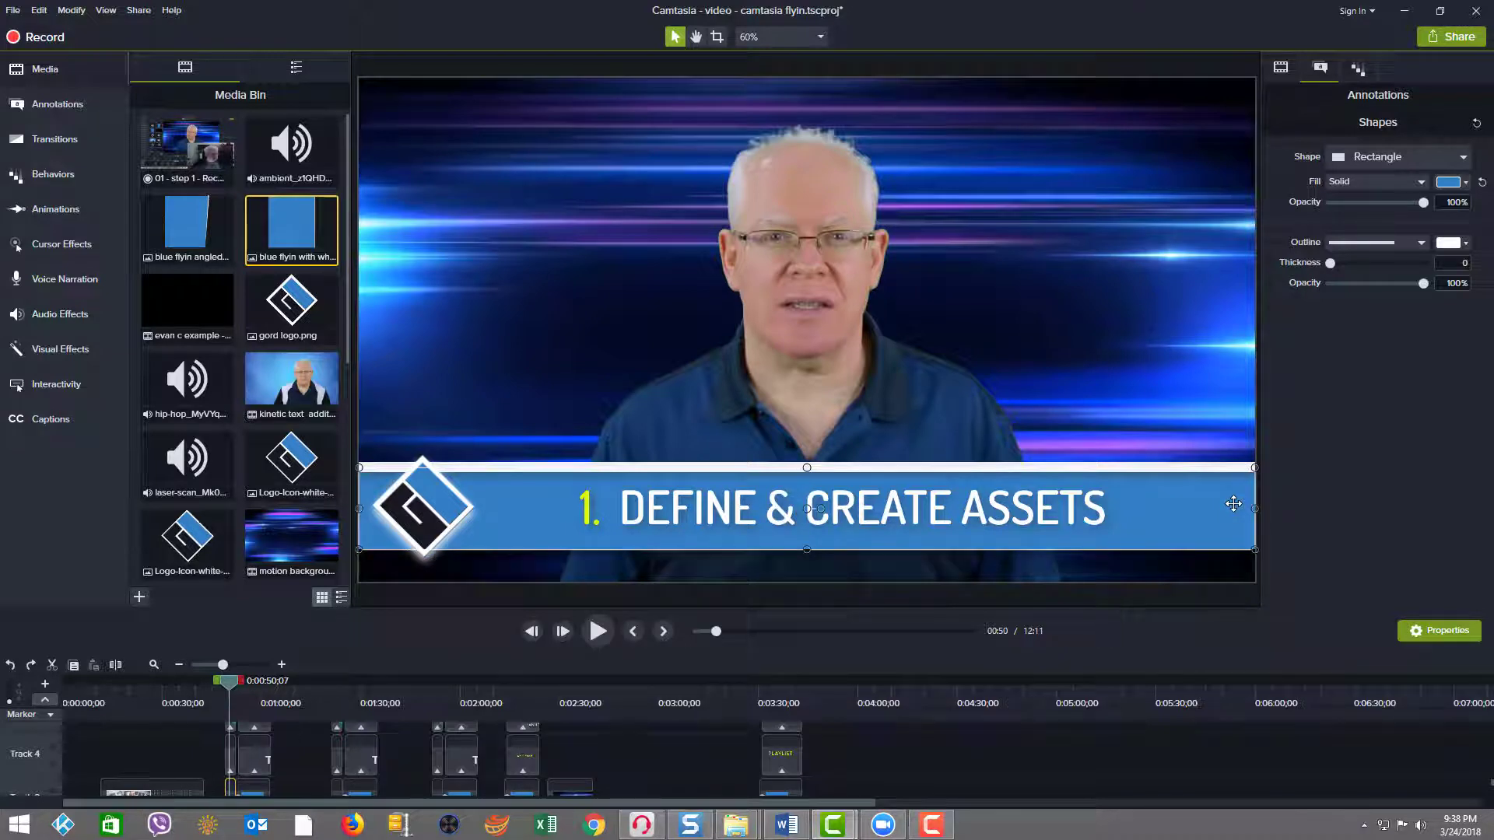
left_click(1172, 421)
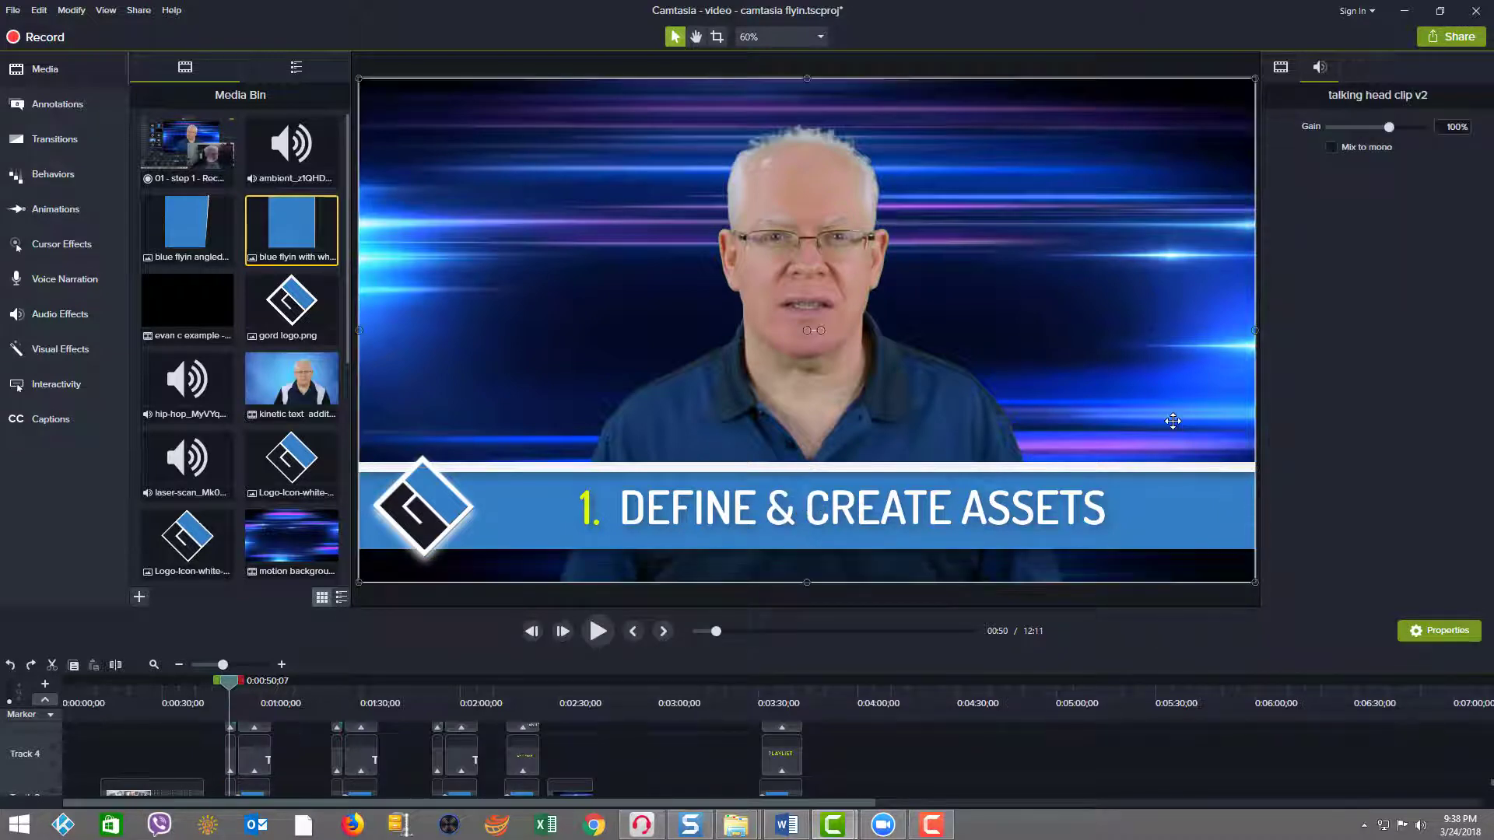
Preview the blue fly-in image with straight white piping again and compare it with the angled version
double_click(276, 236)
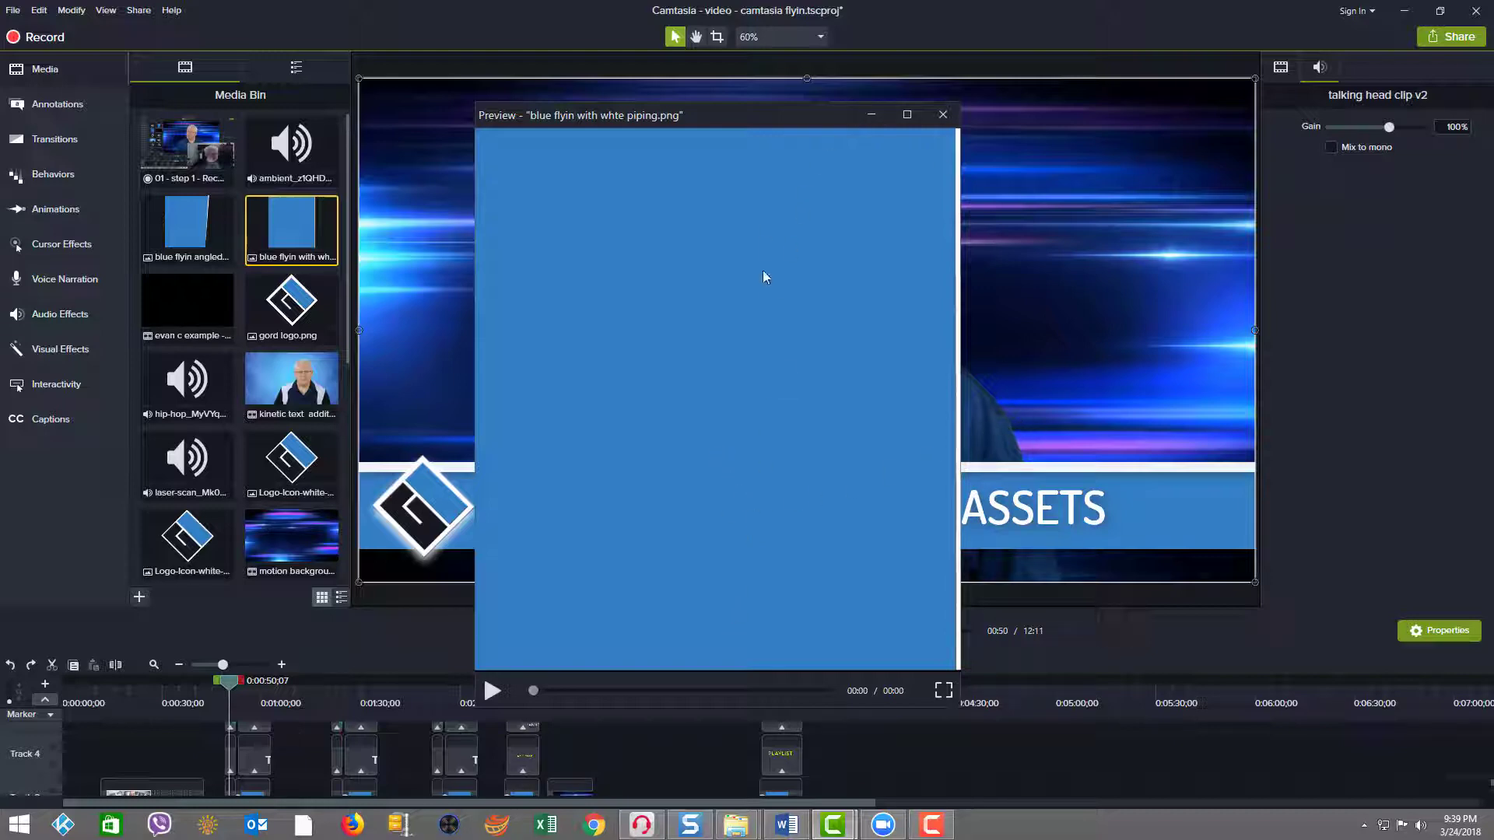
left_click(205, 225)
double_click(205, 226)
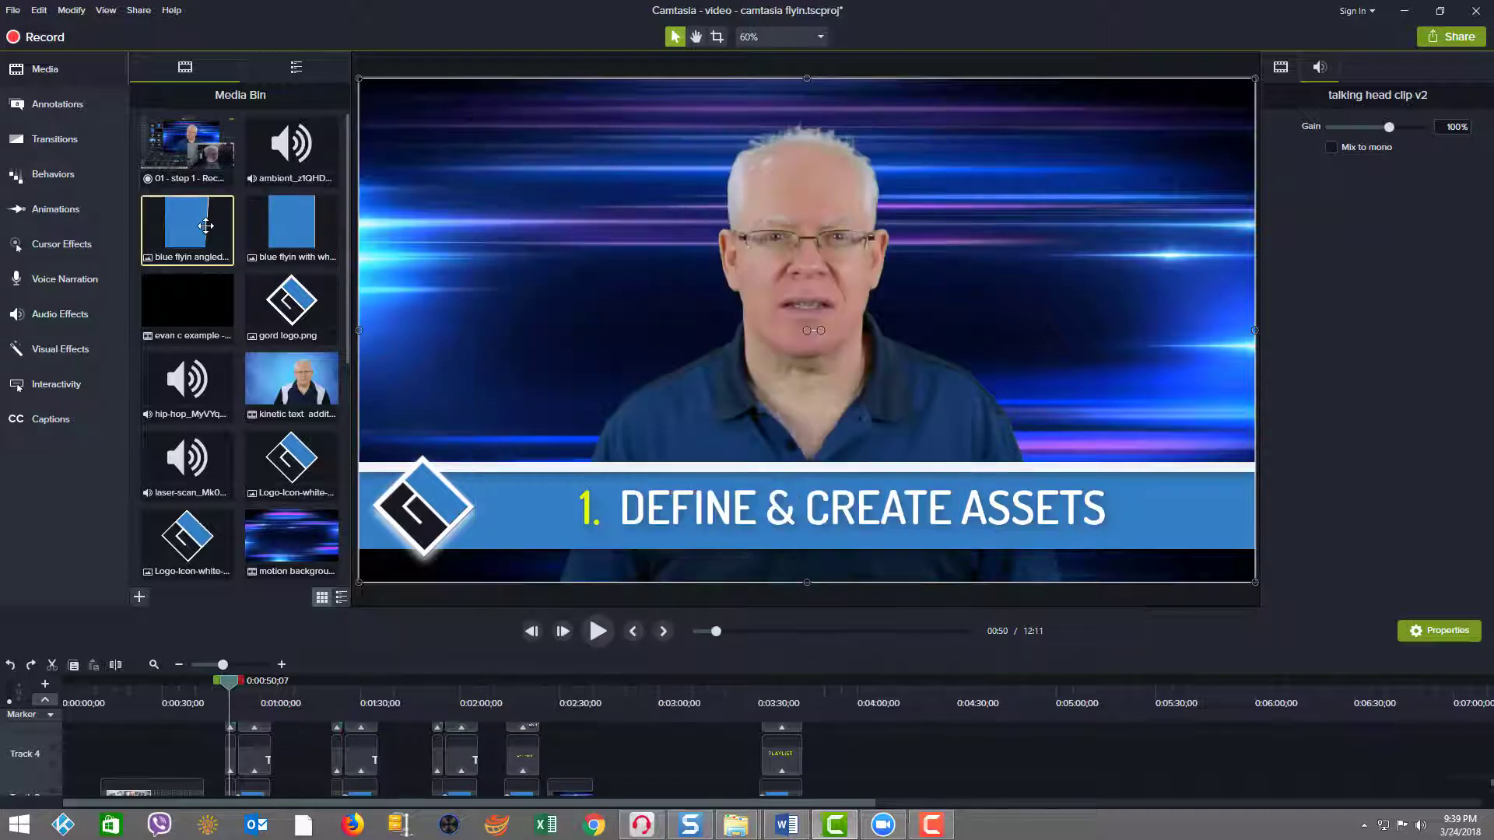
left_click(1003, 346)
Check the canvas dimensions in the project settings and leave without applying changes
left_click(786, 41)
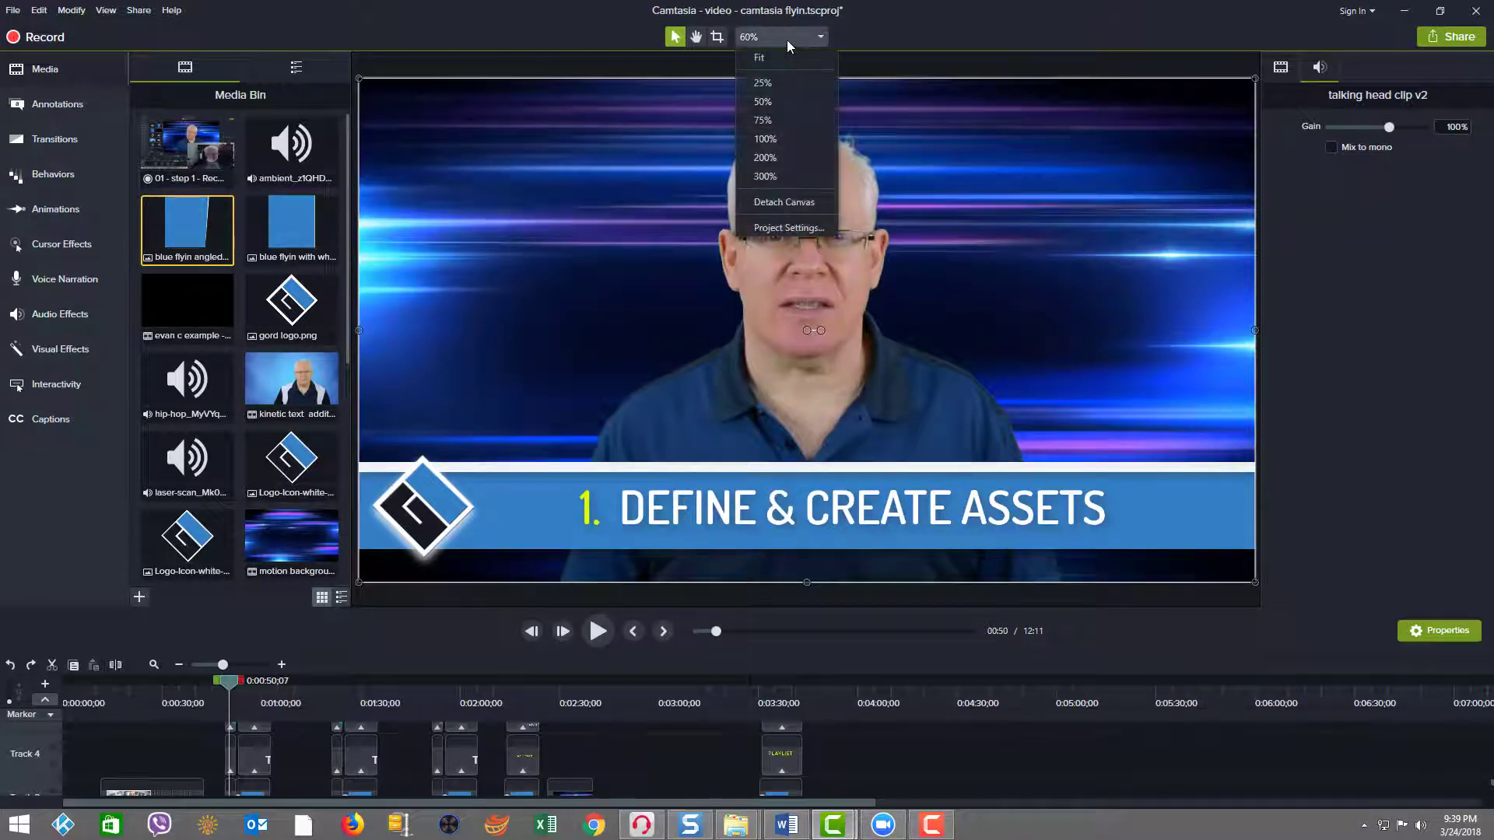
left_click(800, 224)
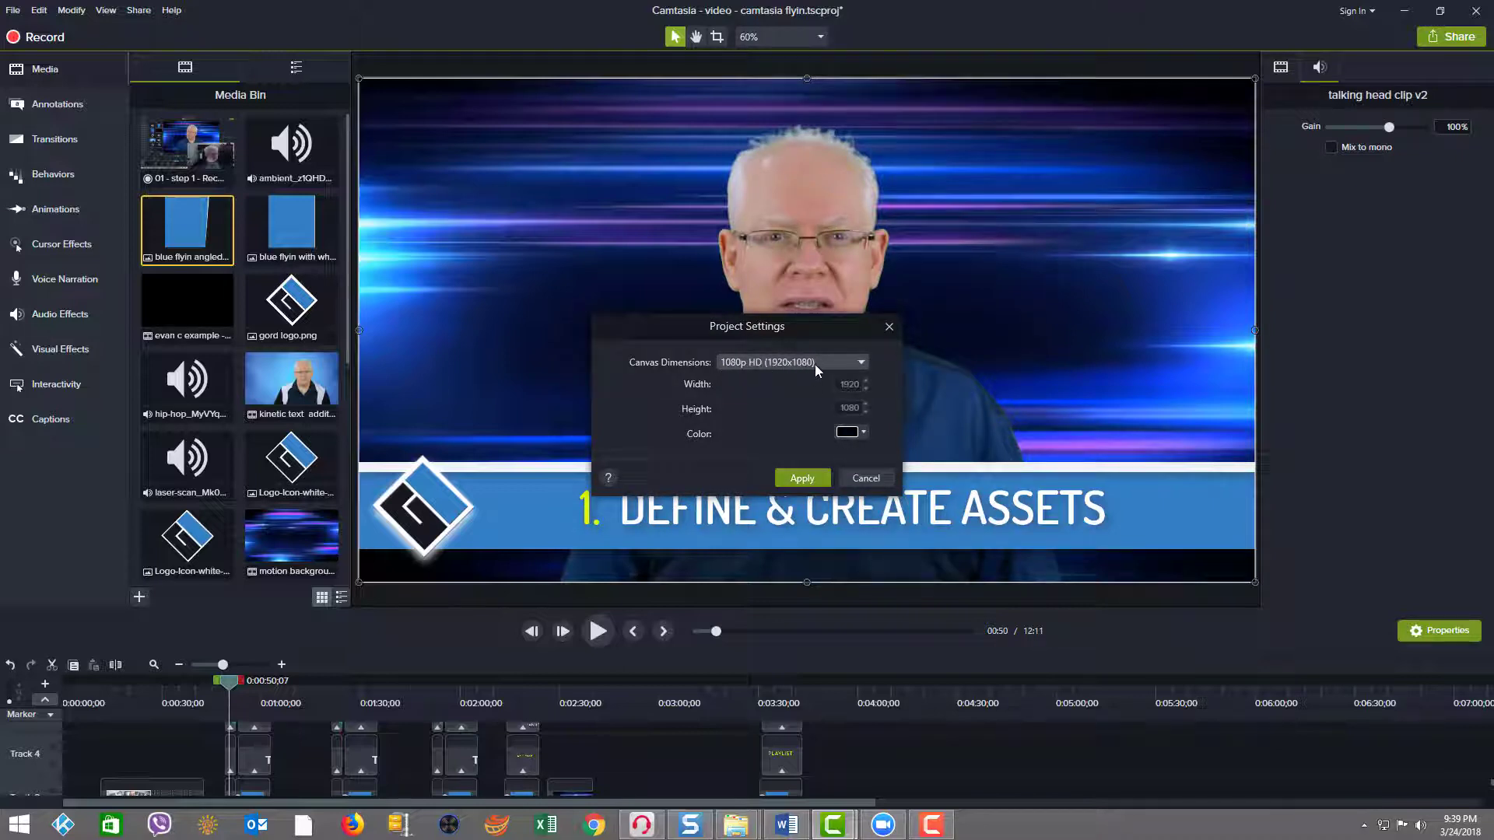
left_click(865, 478)
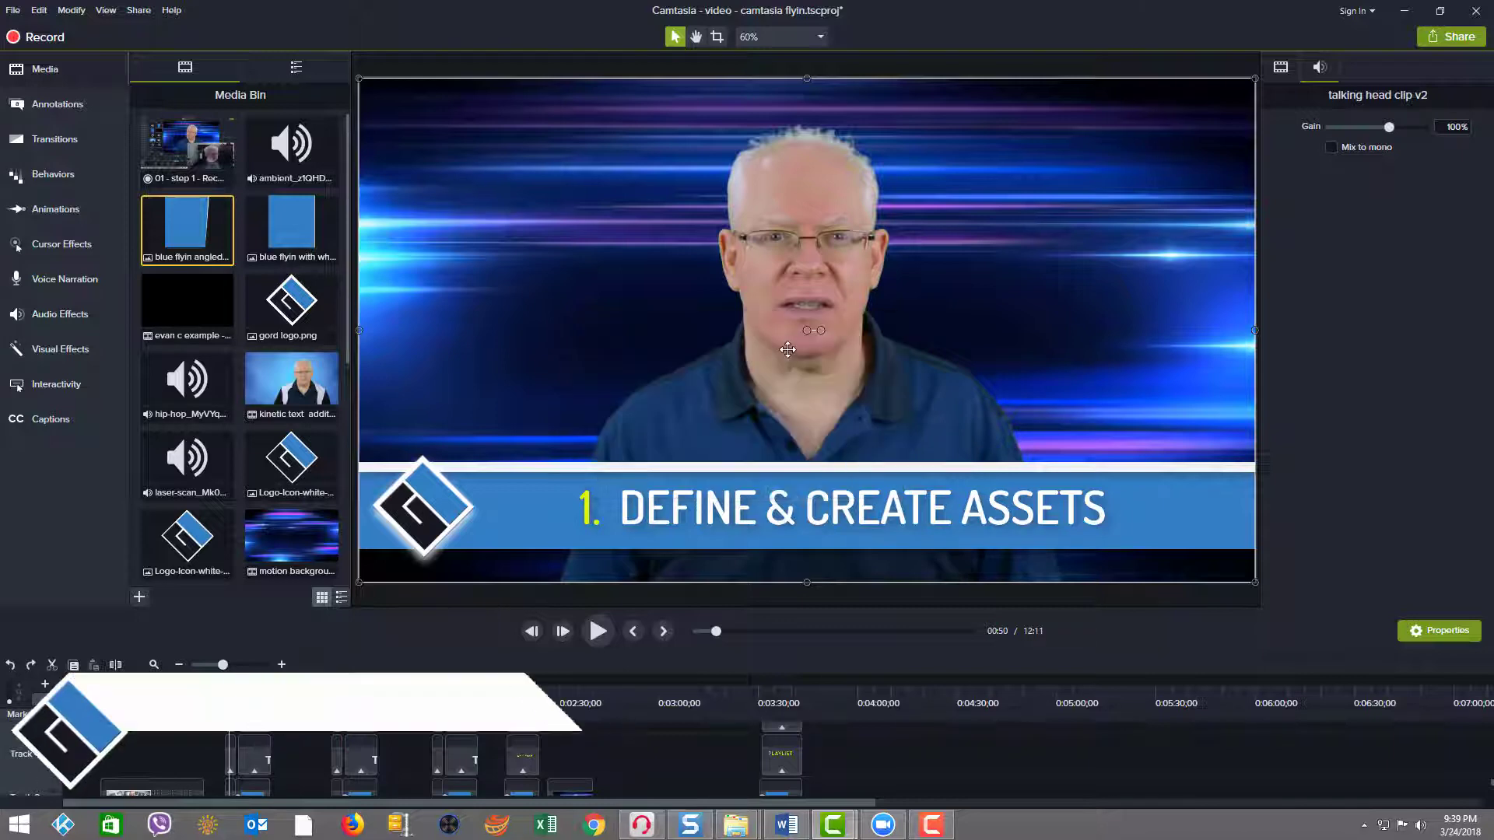
Place the straight blue fly-in with white piping partly off the canvas's left edge and scale it to about 95.5% to fill the height
left_click_drag(291, 234, 429, 333)
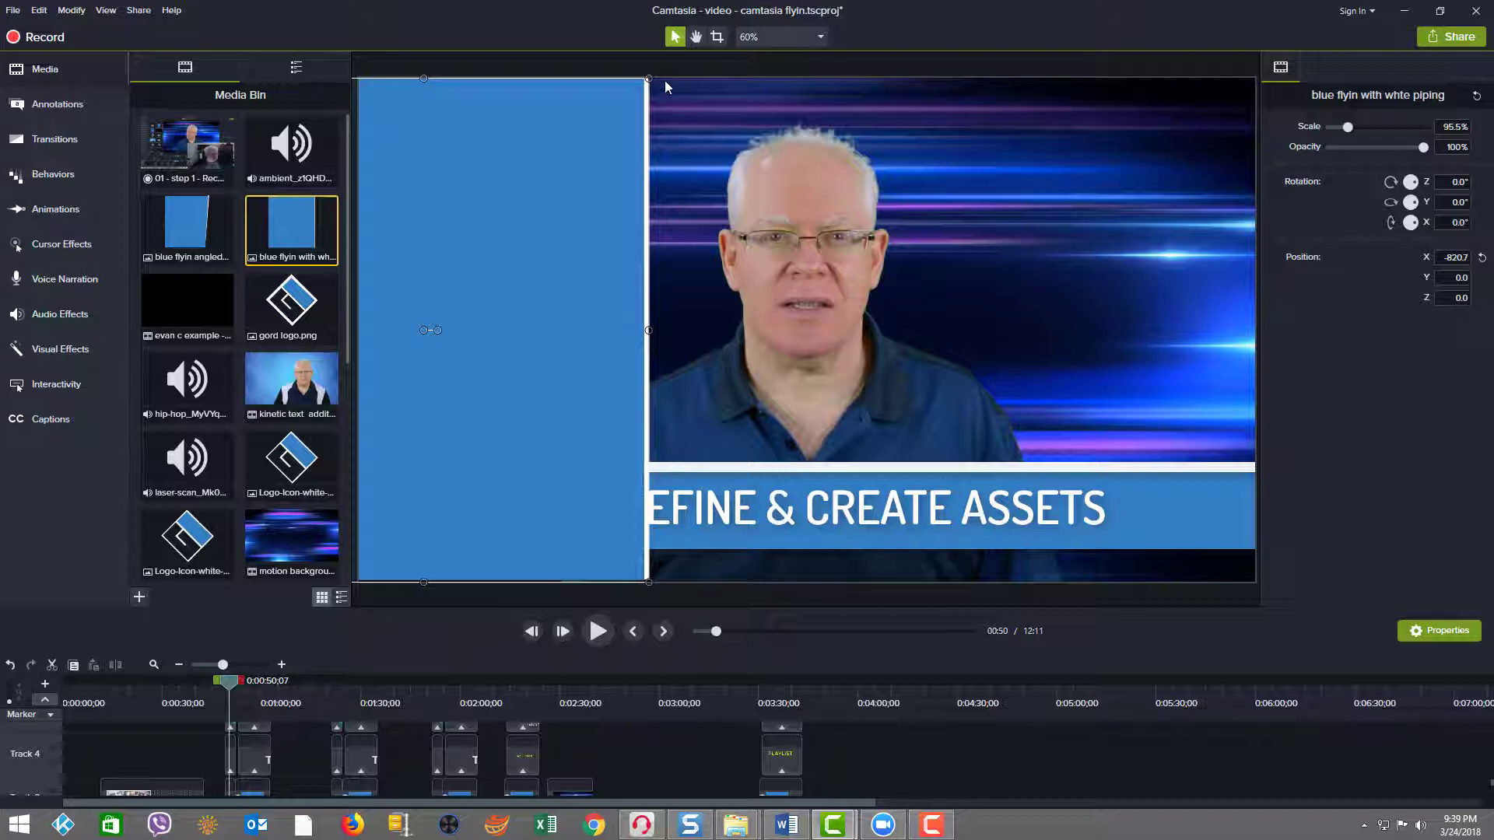
left_click_drag(622, 88, 645, 80)
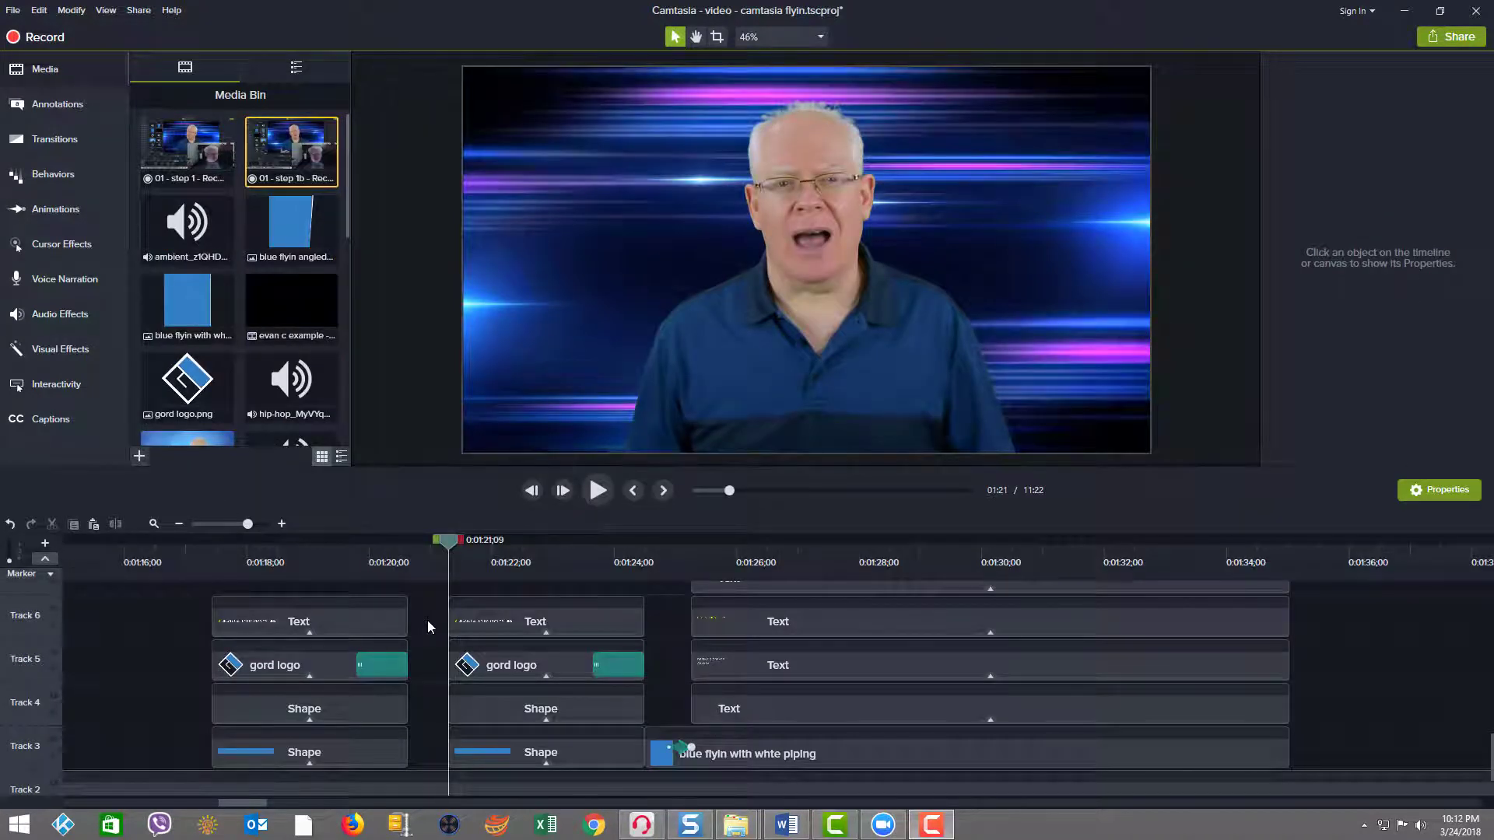
Play both versions of the "2. CREATE CUSTOM FLY-IN ANIMATIONS" lower third to compare them, and return the playhead to 0:01:21;09
left_click(603, 495)
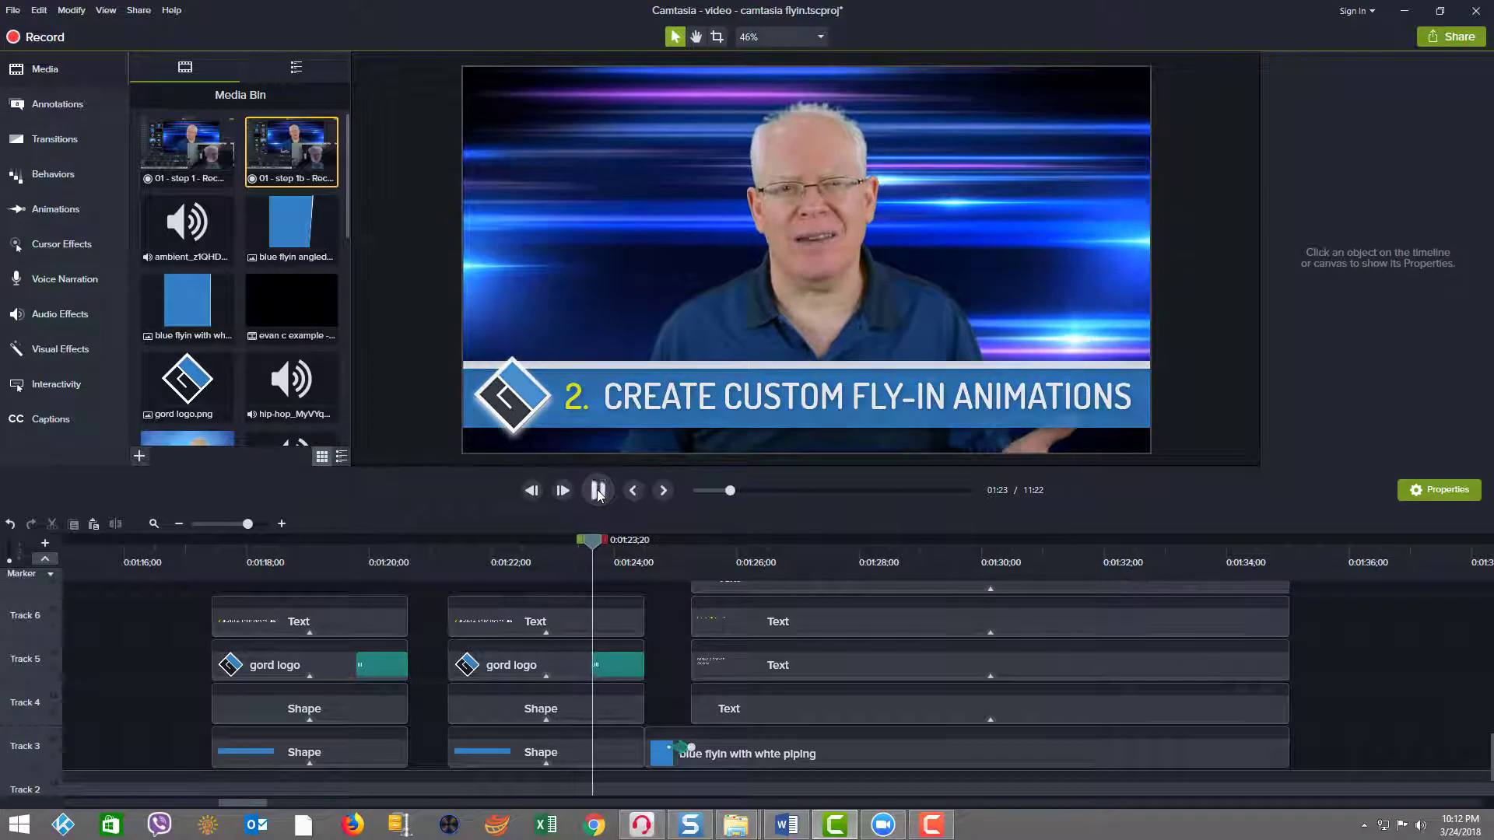
left_click(598, 490)
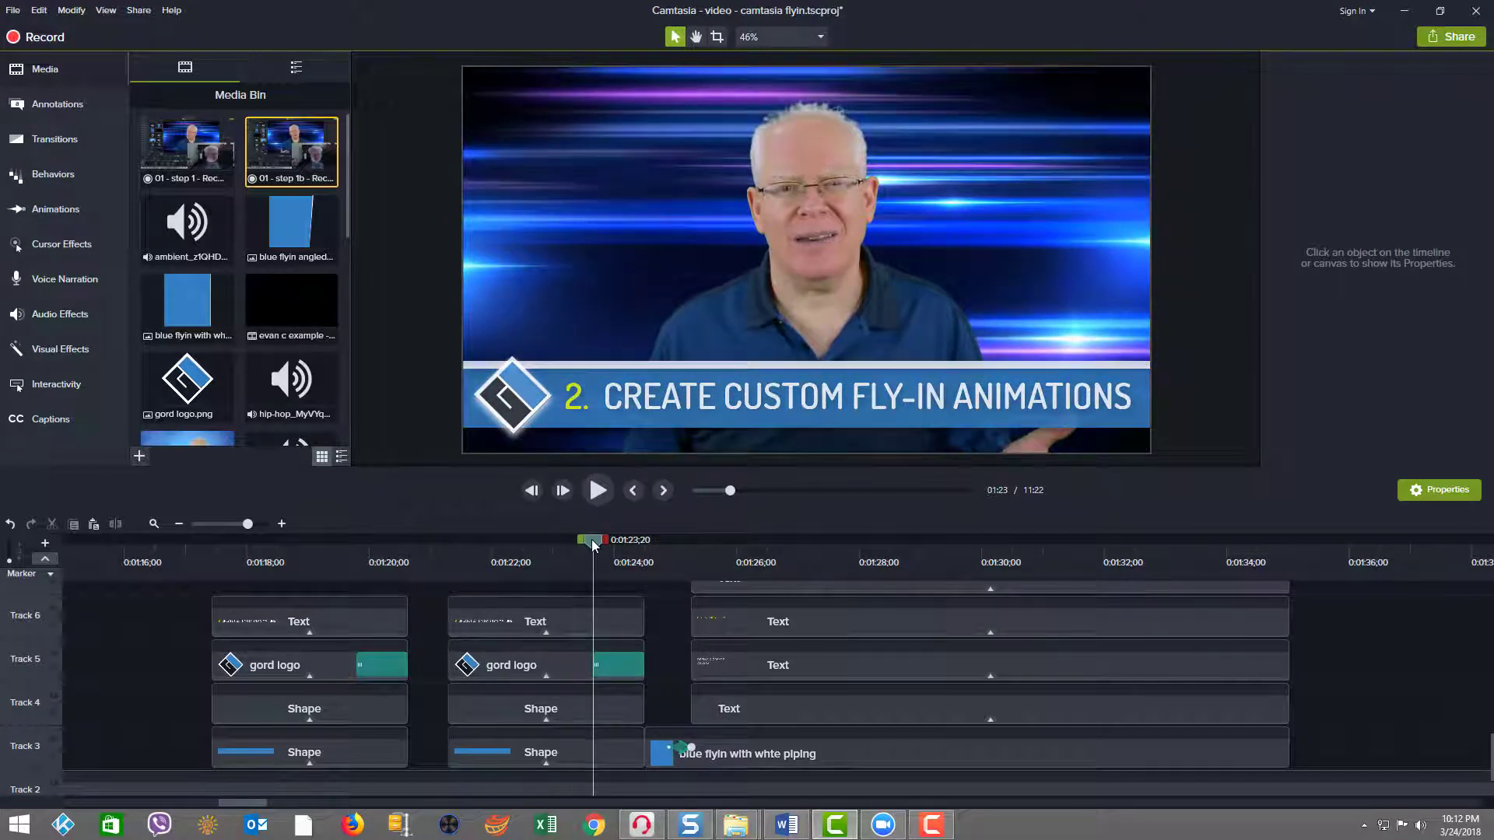
left_click_drag(593, 545, 211, 553)
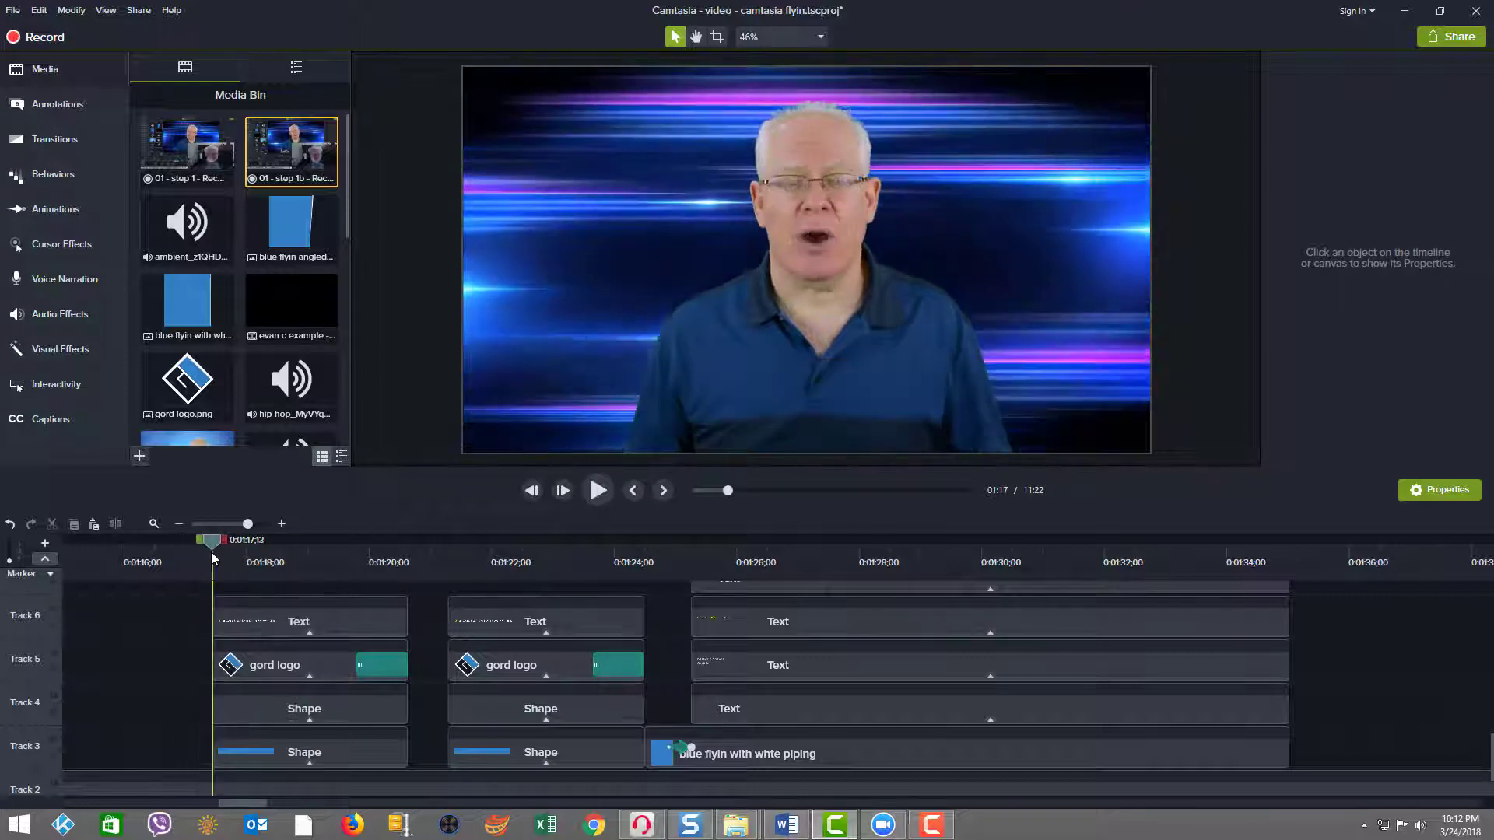
left_click(597, 490)
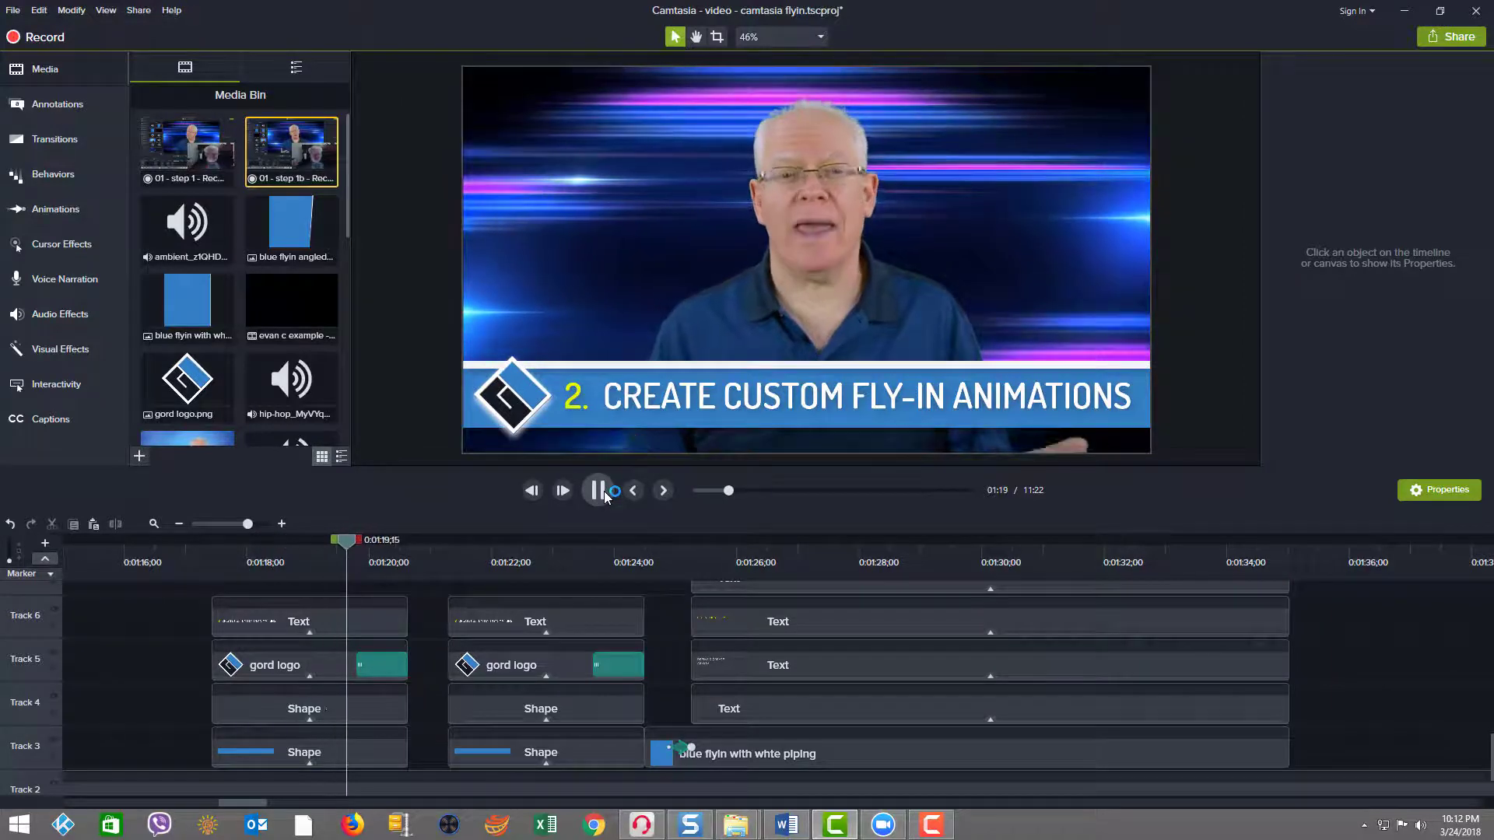
left_click(603, 492)
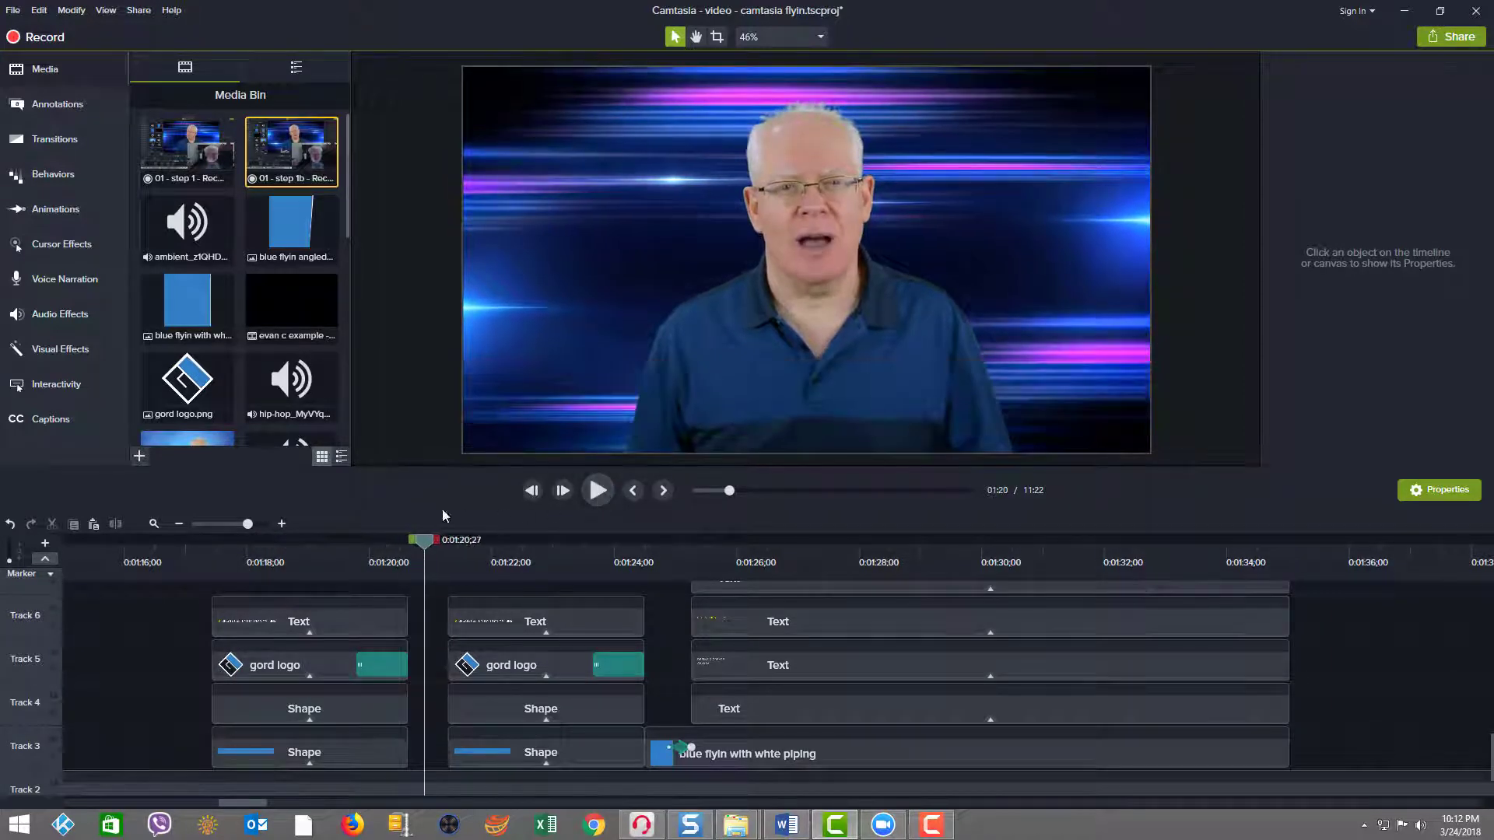
left_click_drag(422, 545, 448, 542)
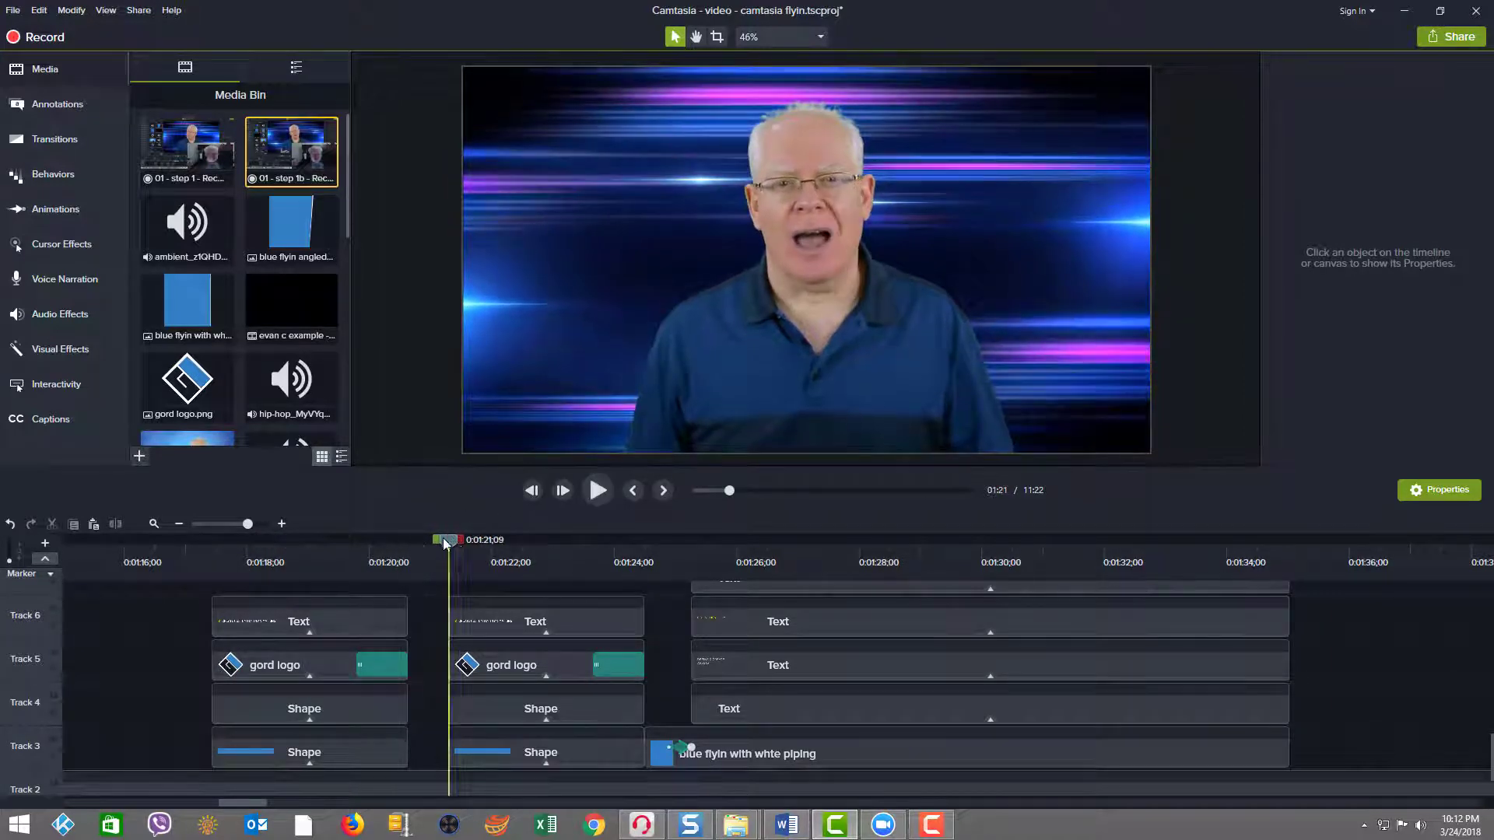
Examine the Reveal behavior on the text, logo and both shape clips of the second lower third
left_click(545, 633)
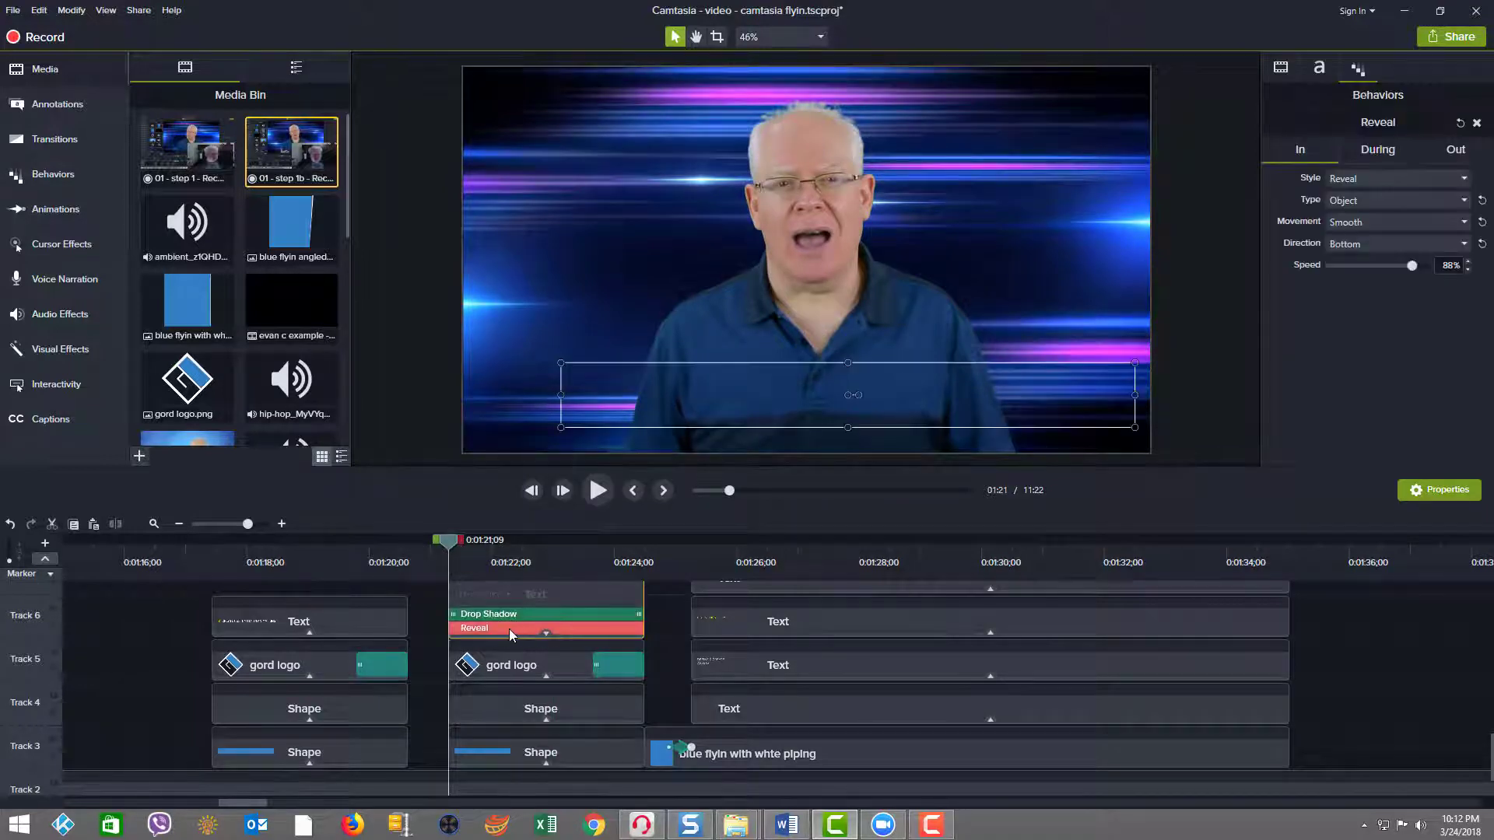
left_click(509, 629)
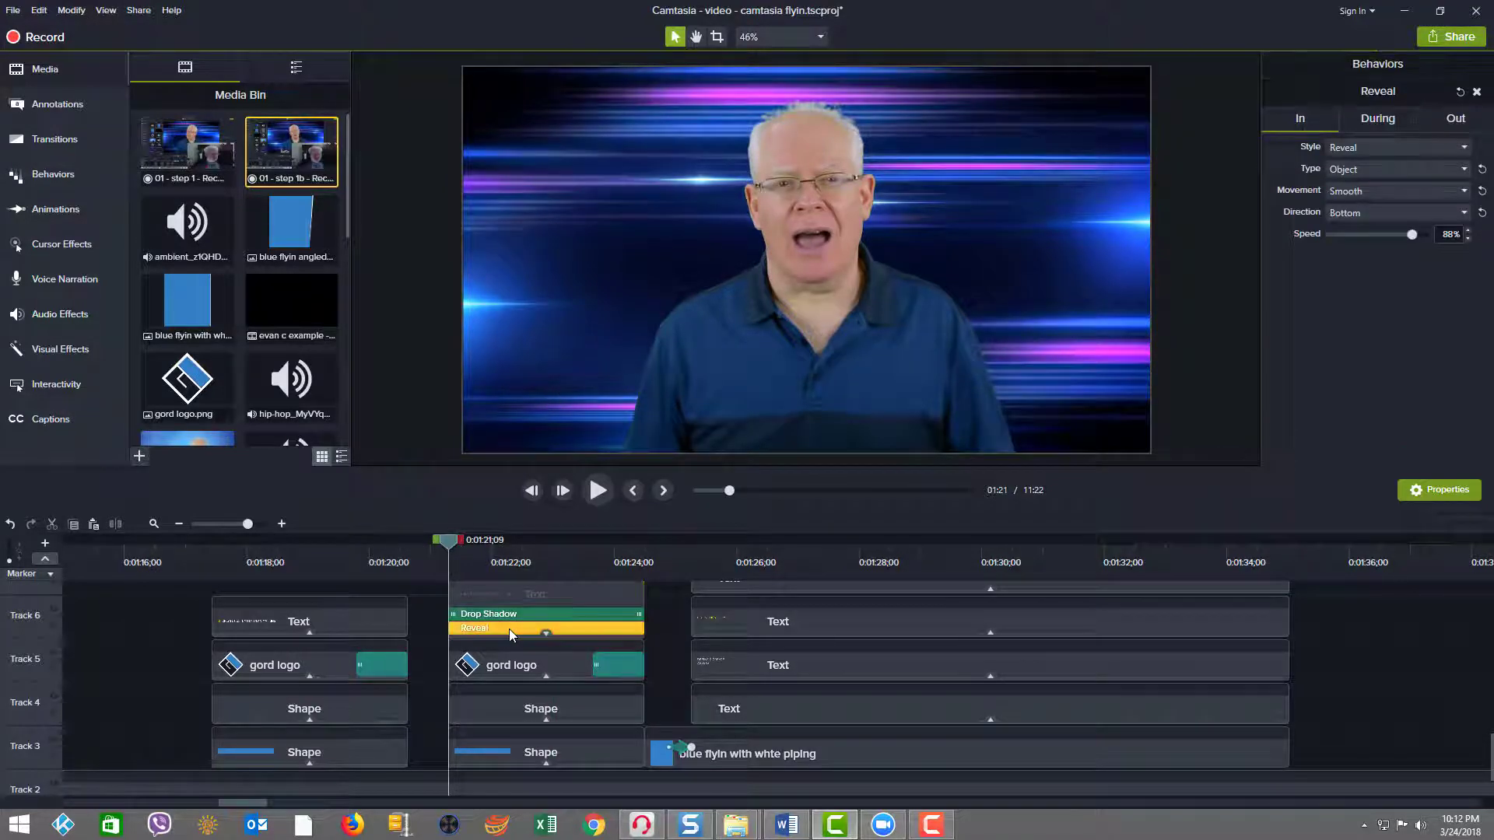
left_click(546, 679)
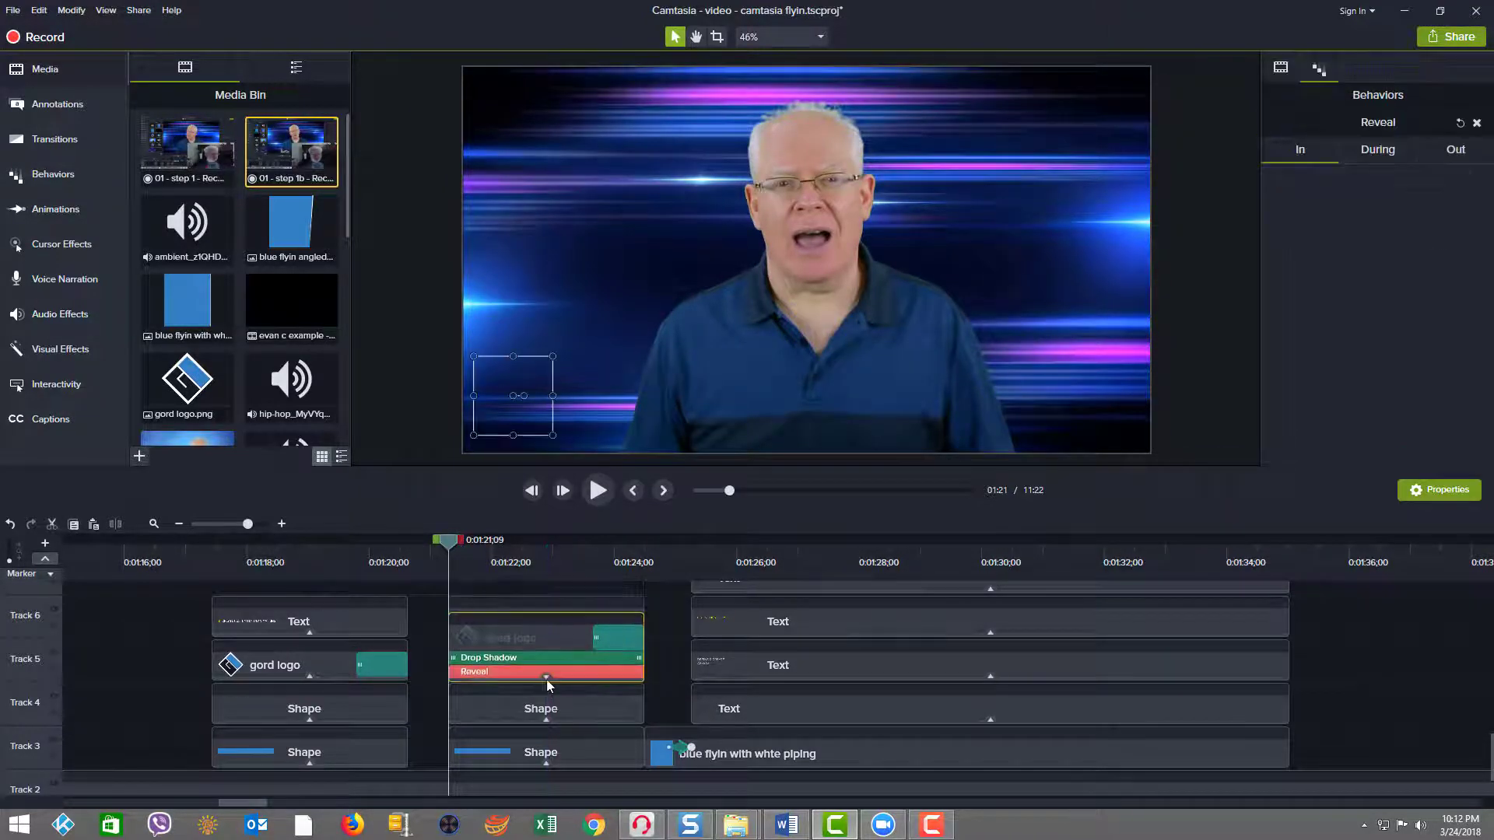
left_click(548, 722)
left_click(545, 764)
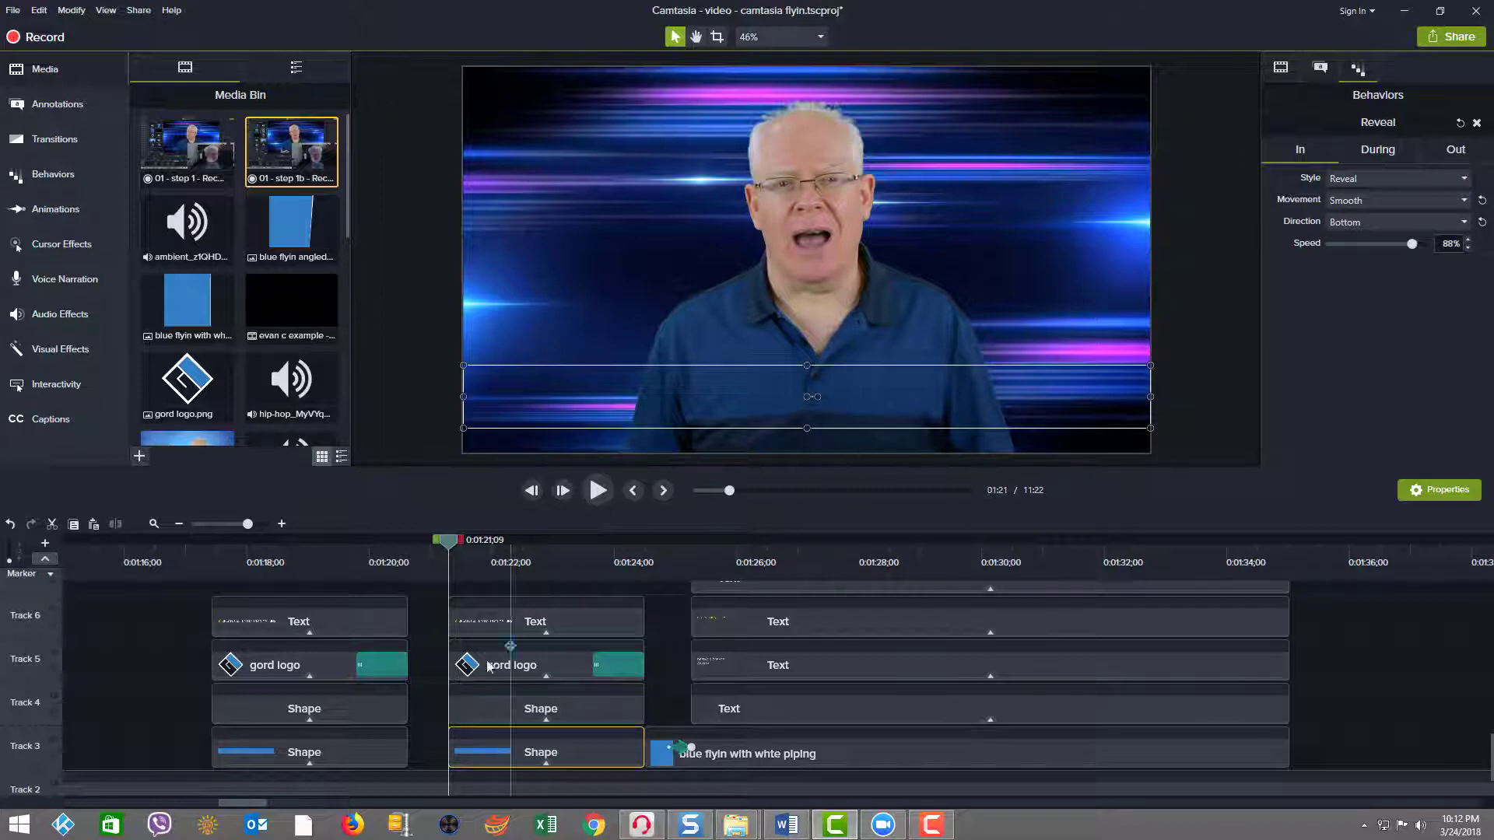
Move the playhead to 0:01:22;06 and identify the second lower third's white line and title text clips
left_click_drag(441, 542, 502, 542)
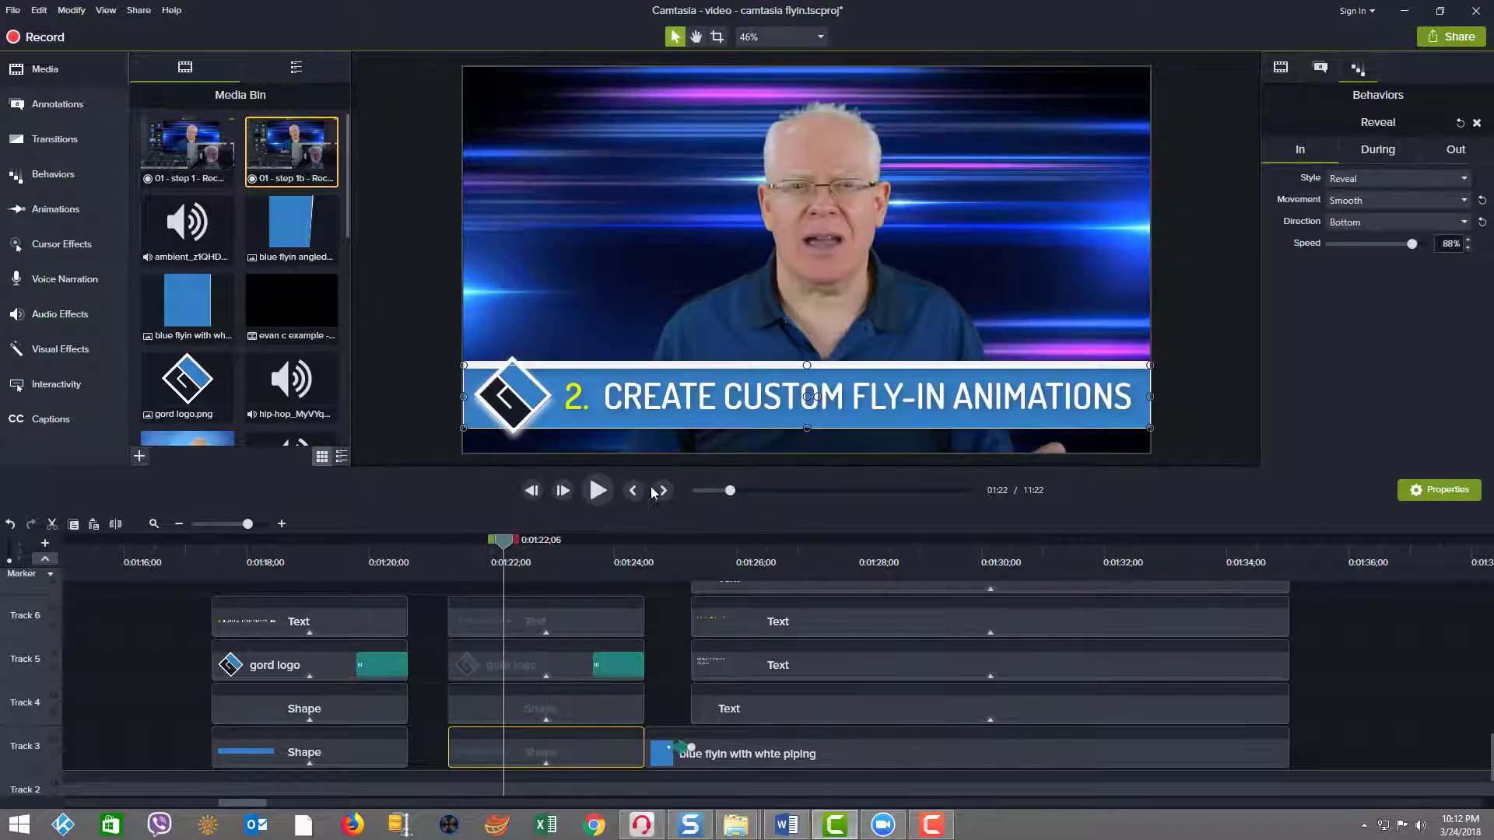
left_click(512, 705)
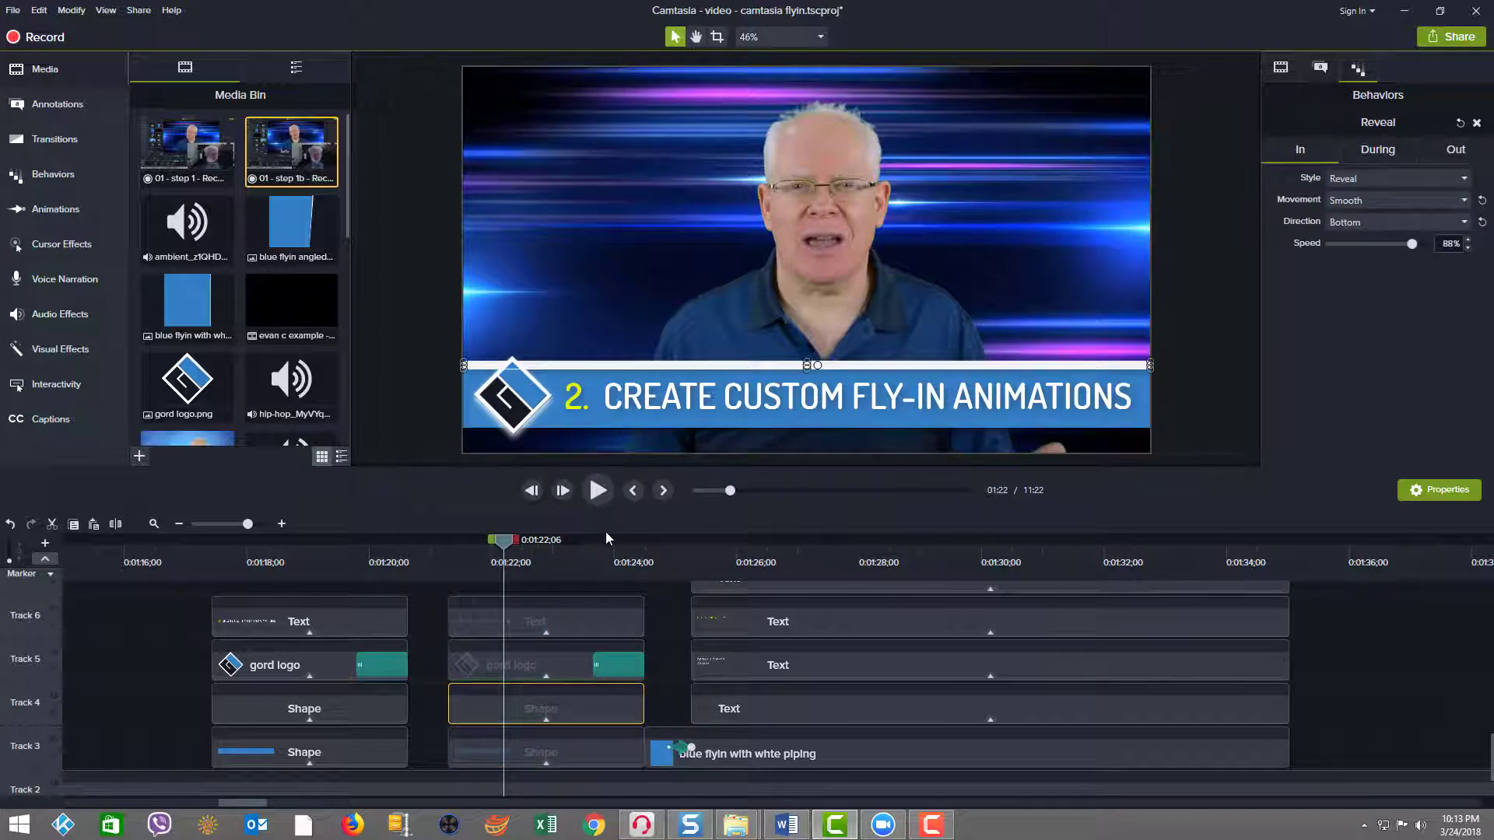
left_click(567, 627)
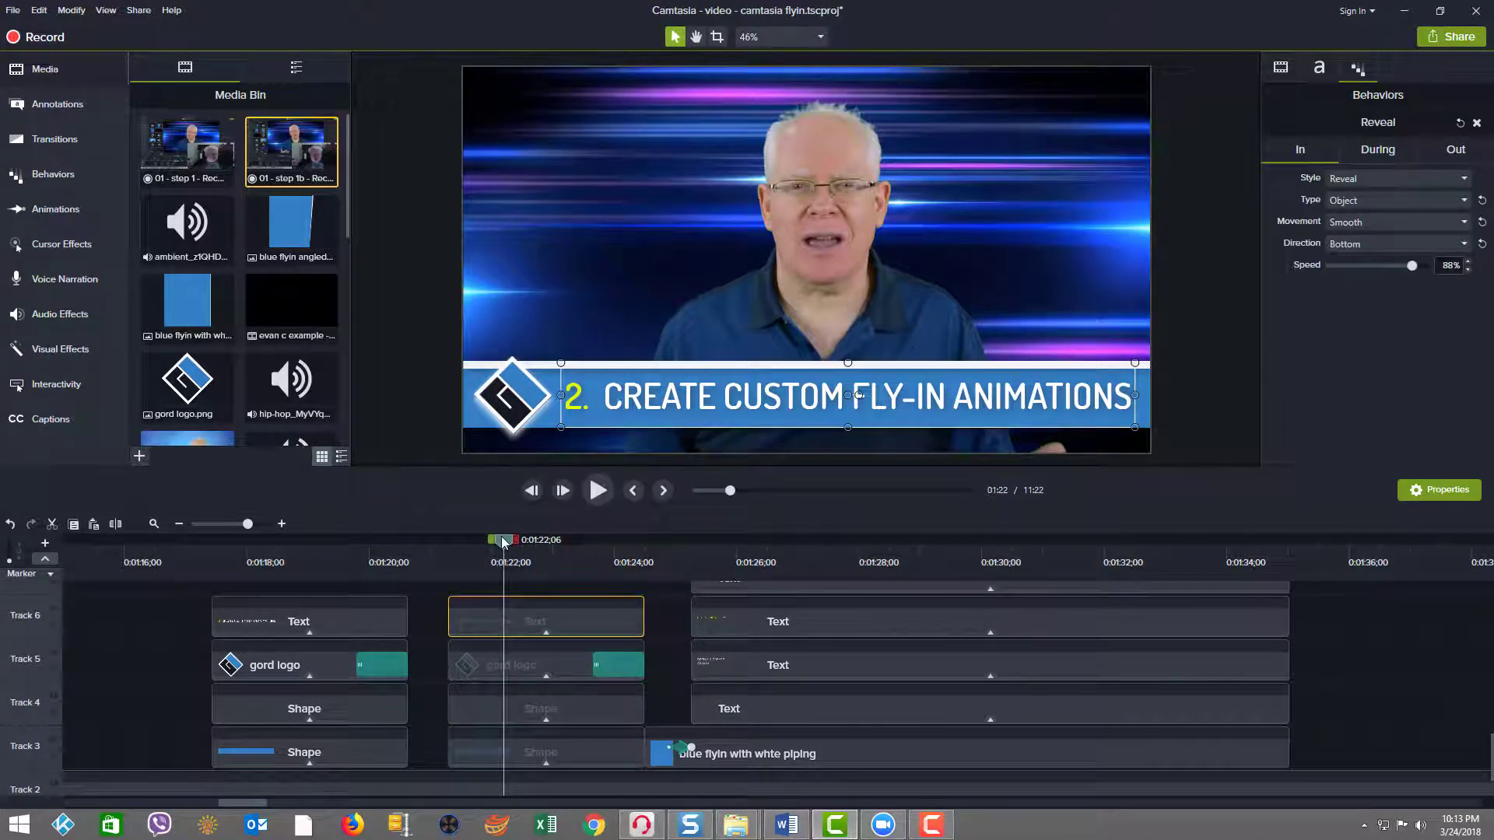
Move the playhead to 0:01:17;01 and apply the Reveal behavior to all four clips of the first lower third together
left_click_drag(502, 542, 185, 514)
left_click(53, 174)
left_click(163, 605)
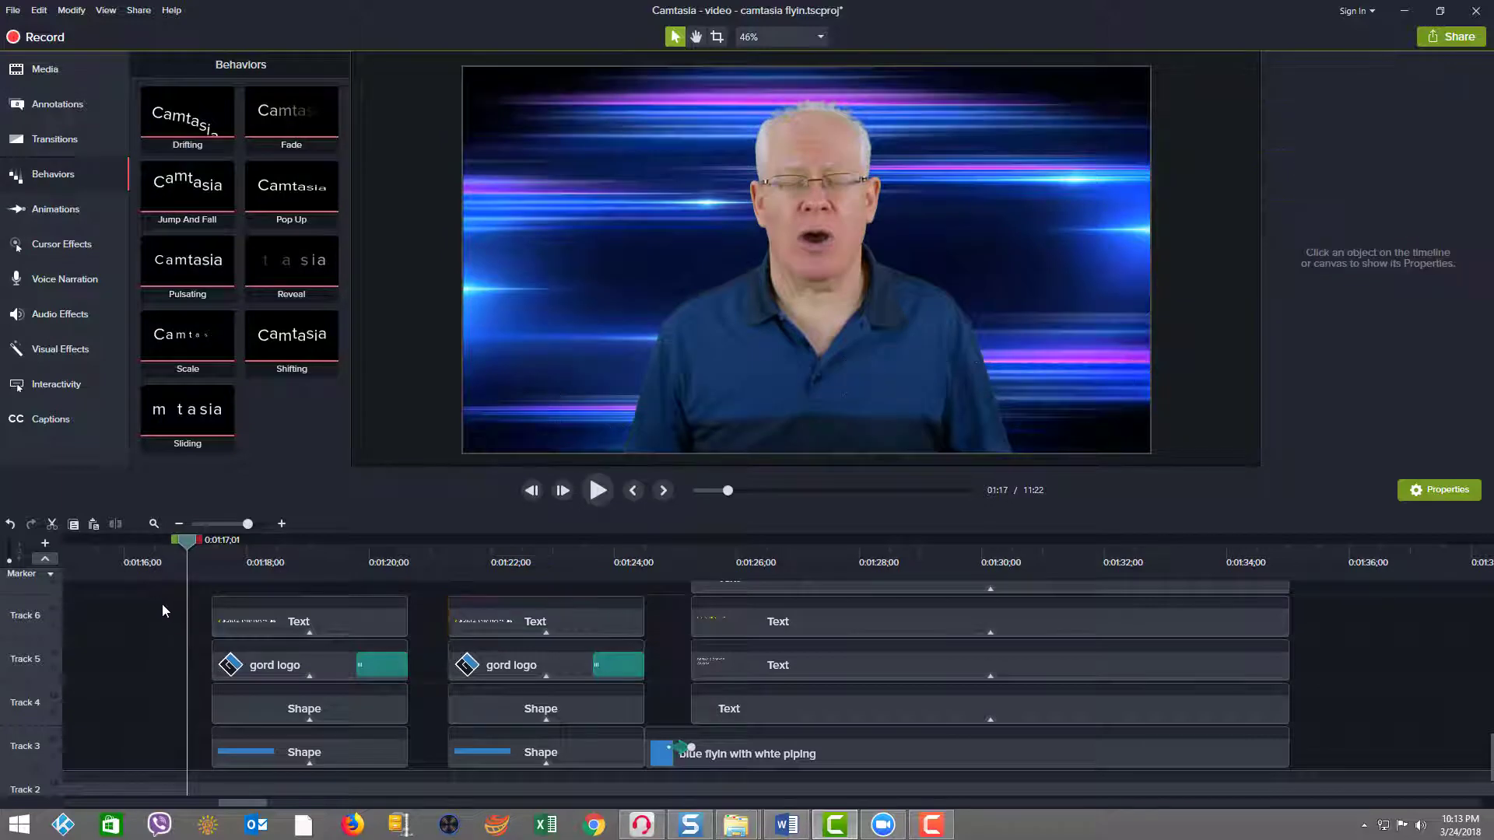
left_click_drag(162, 603, 272, 749)
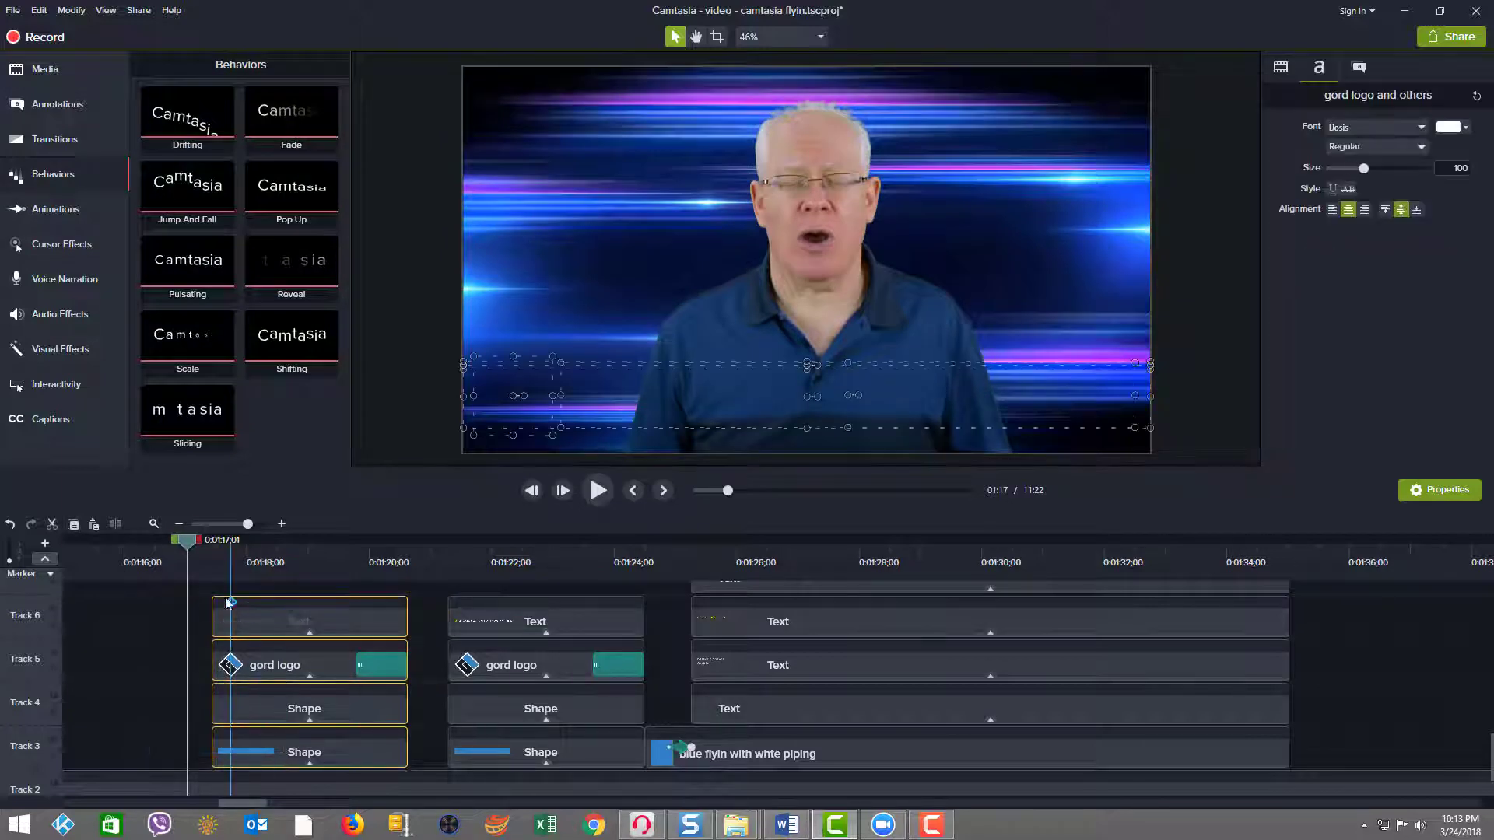
left_click_drag(292, 280, 301, 651)
Preview the first lower third with its Reveal behavior from 0:01:17;13 through to its end
left_click(314, 552)
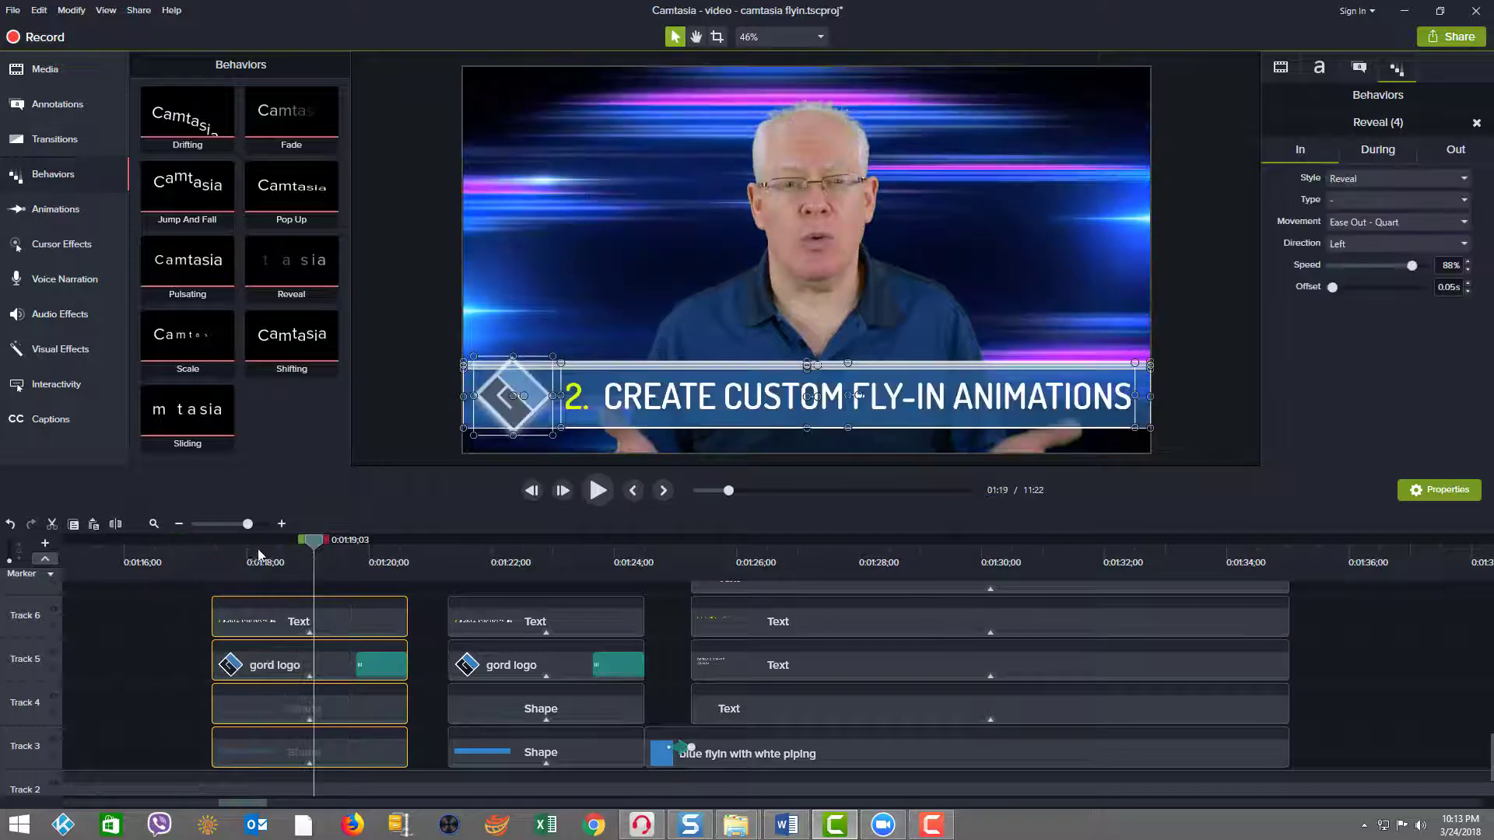
left_click(212, 554)
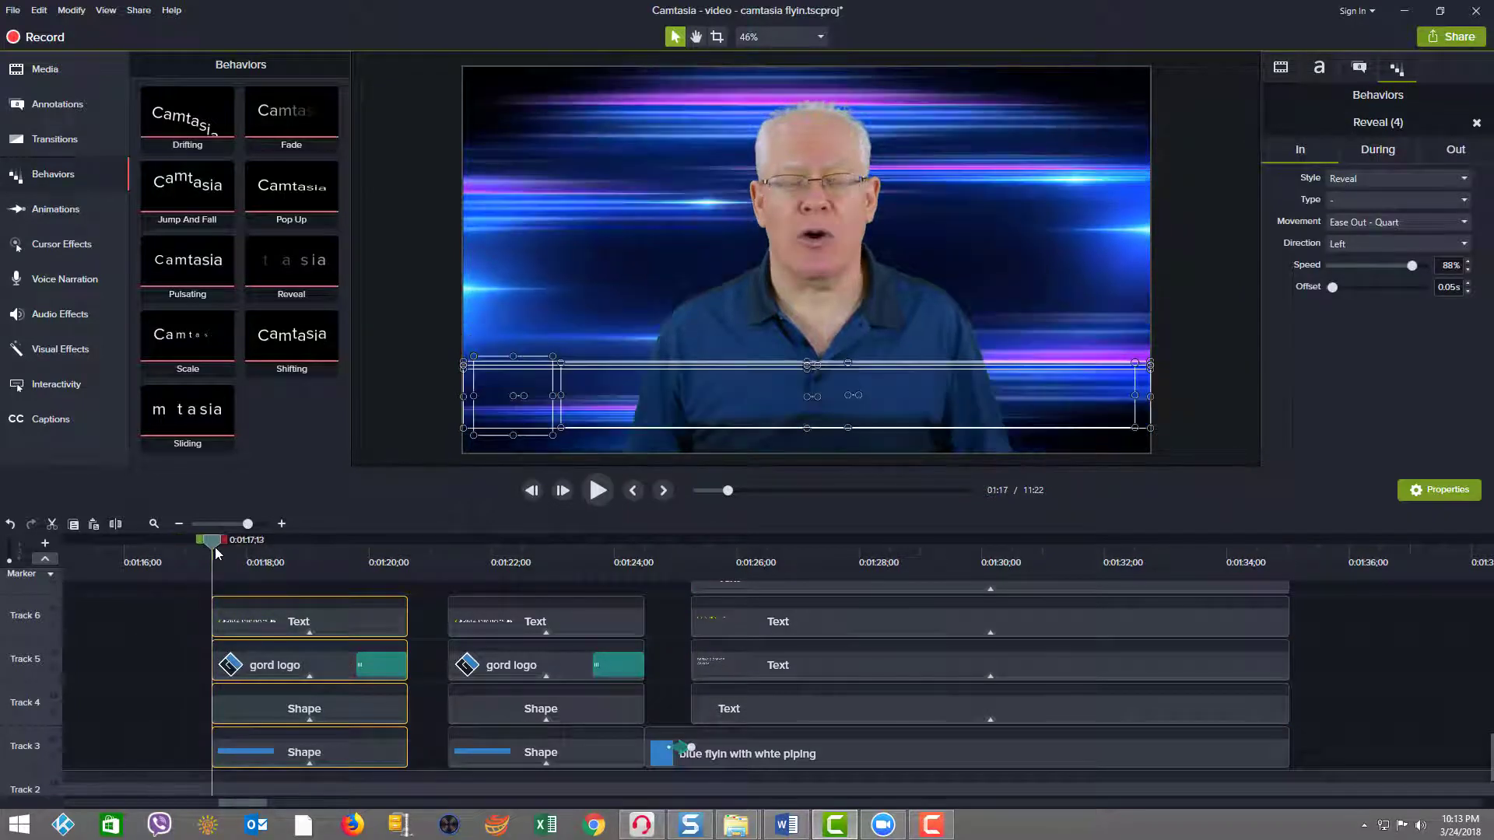
left_click(598, 491)
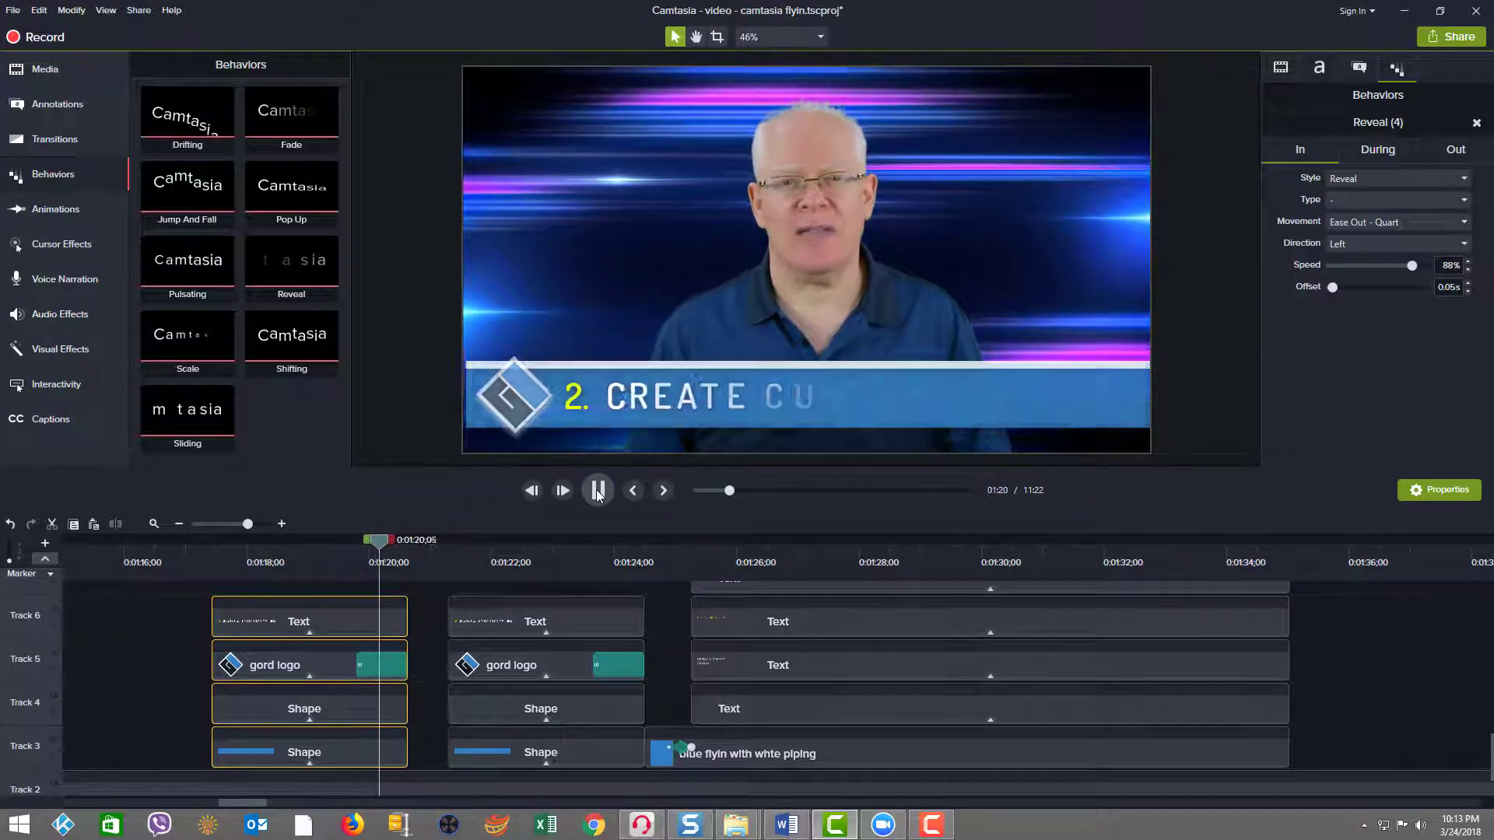
left_click(597, 491)
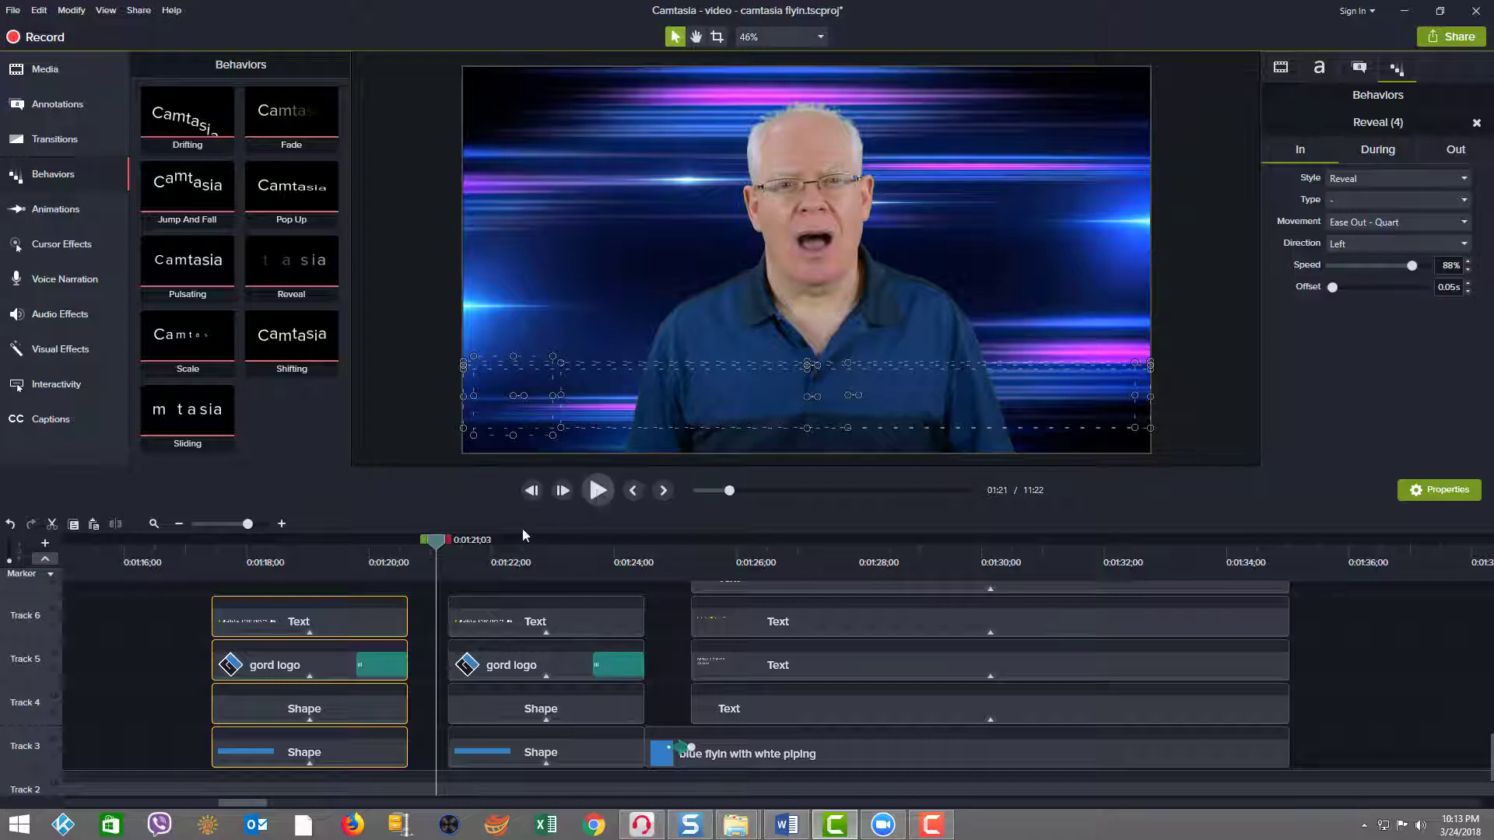
At 0:01:22;08, examine the entrance settings of the second lower third's text Reveal, and select its logo and shape clips in turn
left_click_drag(436, 542, 507, 545)
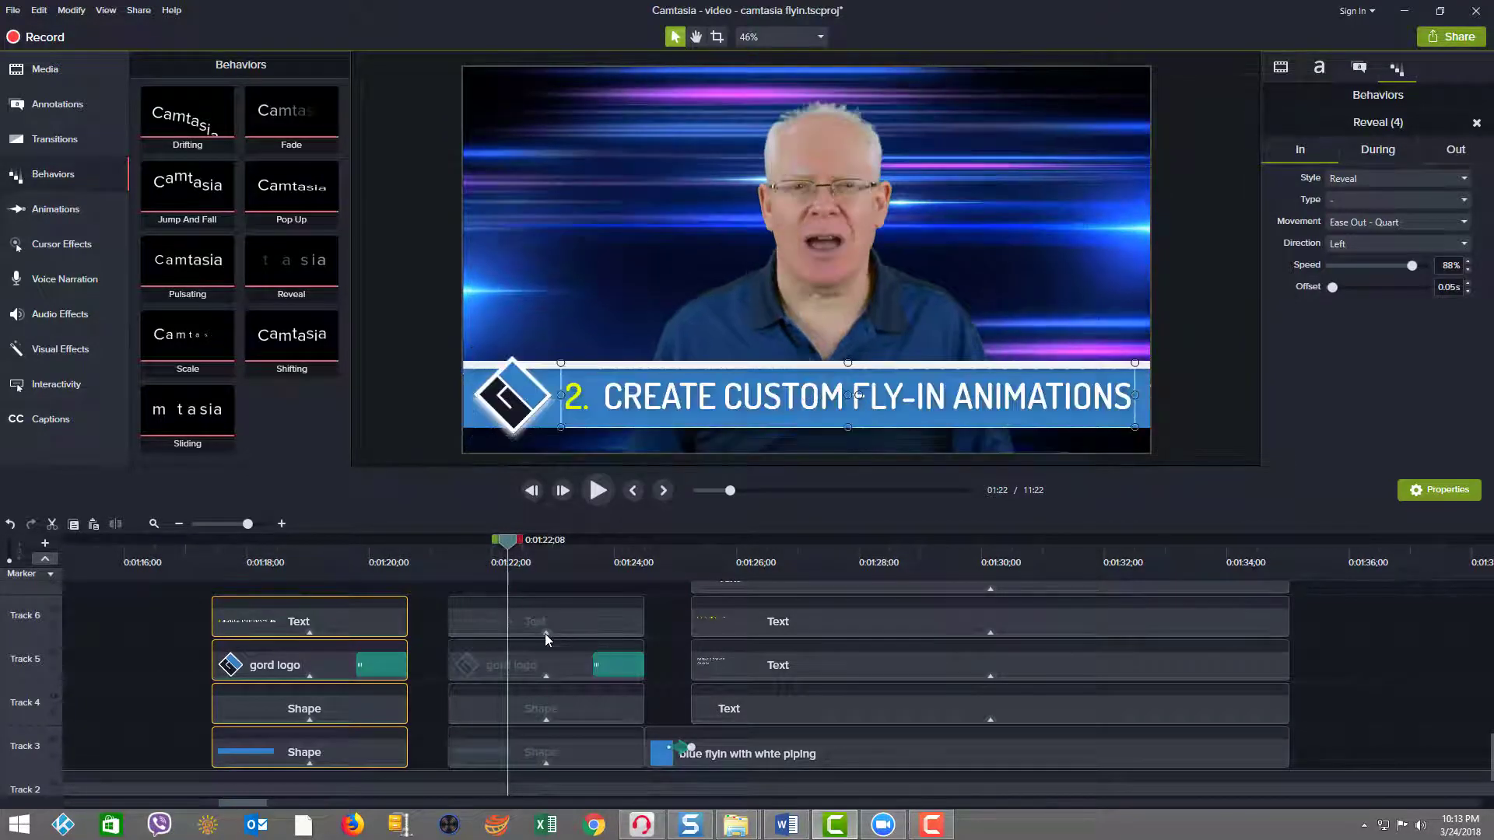
left_click(545, 634)
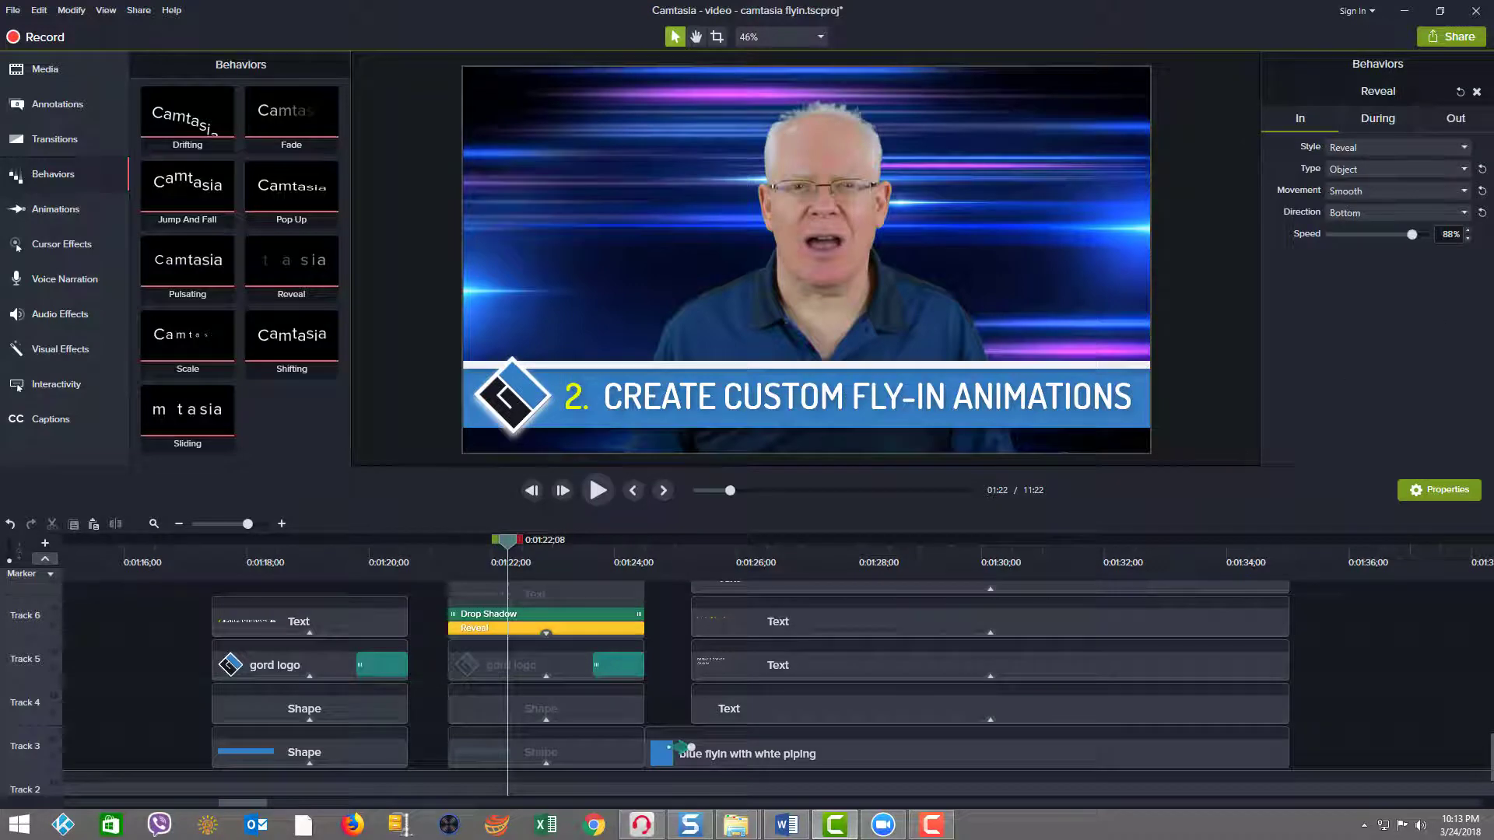
left_click(1361, 169)
left_click(1356, 167)
left_click(551, 667)
left_click(568, 711)
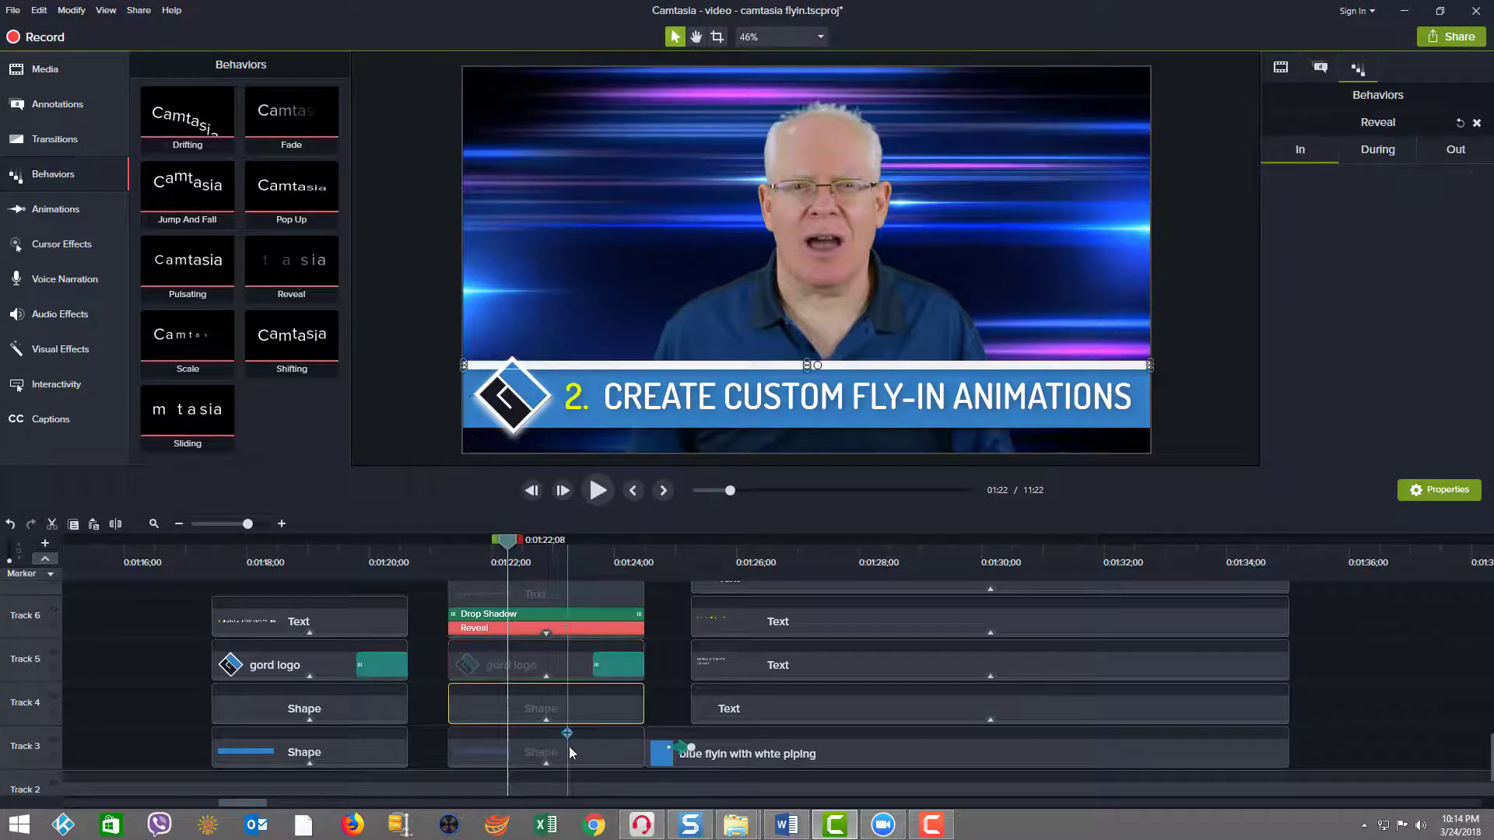
left_click(569, 759)
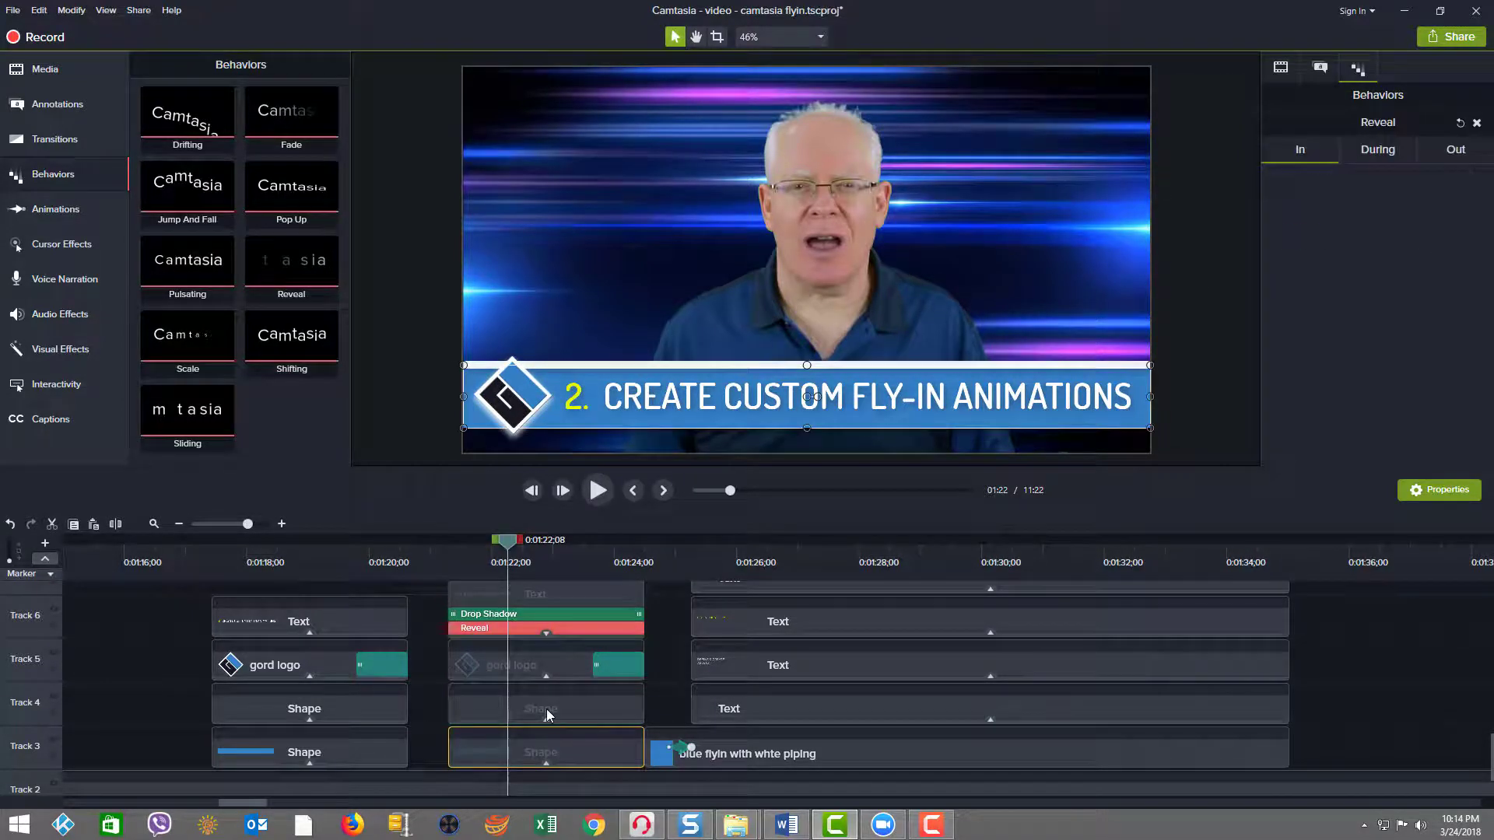
Check the Type options of the second title text's Reveal entrance, and play the lower third's entrance from 0:01:21;09
left_click(544, 630)
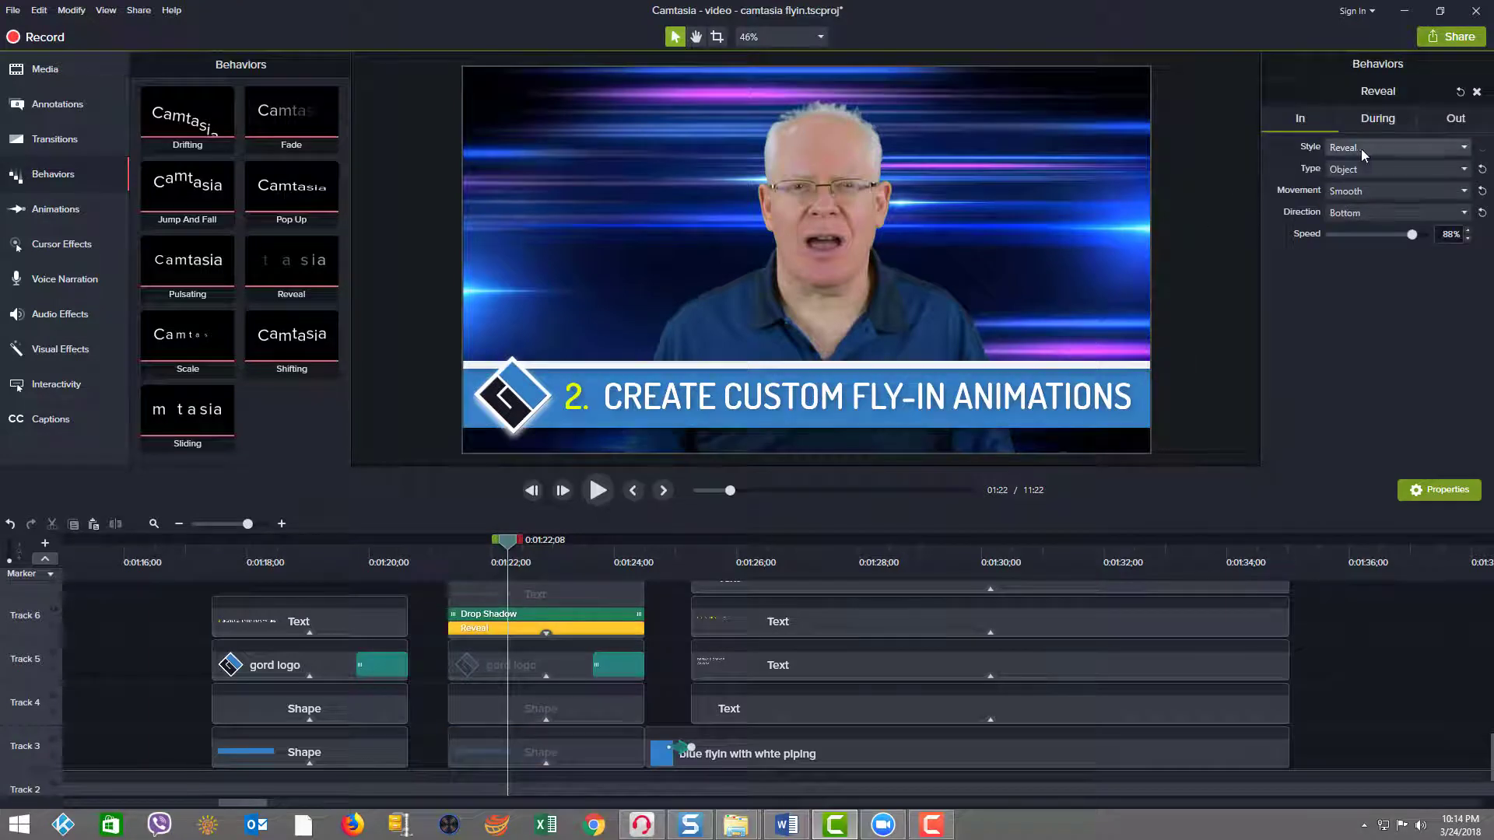
left_click(1379, 169)
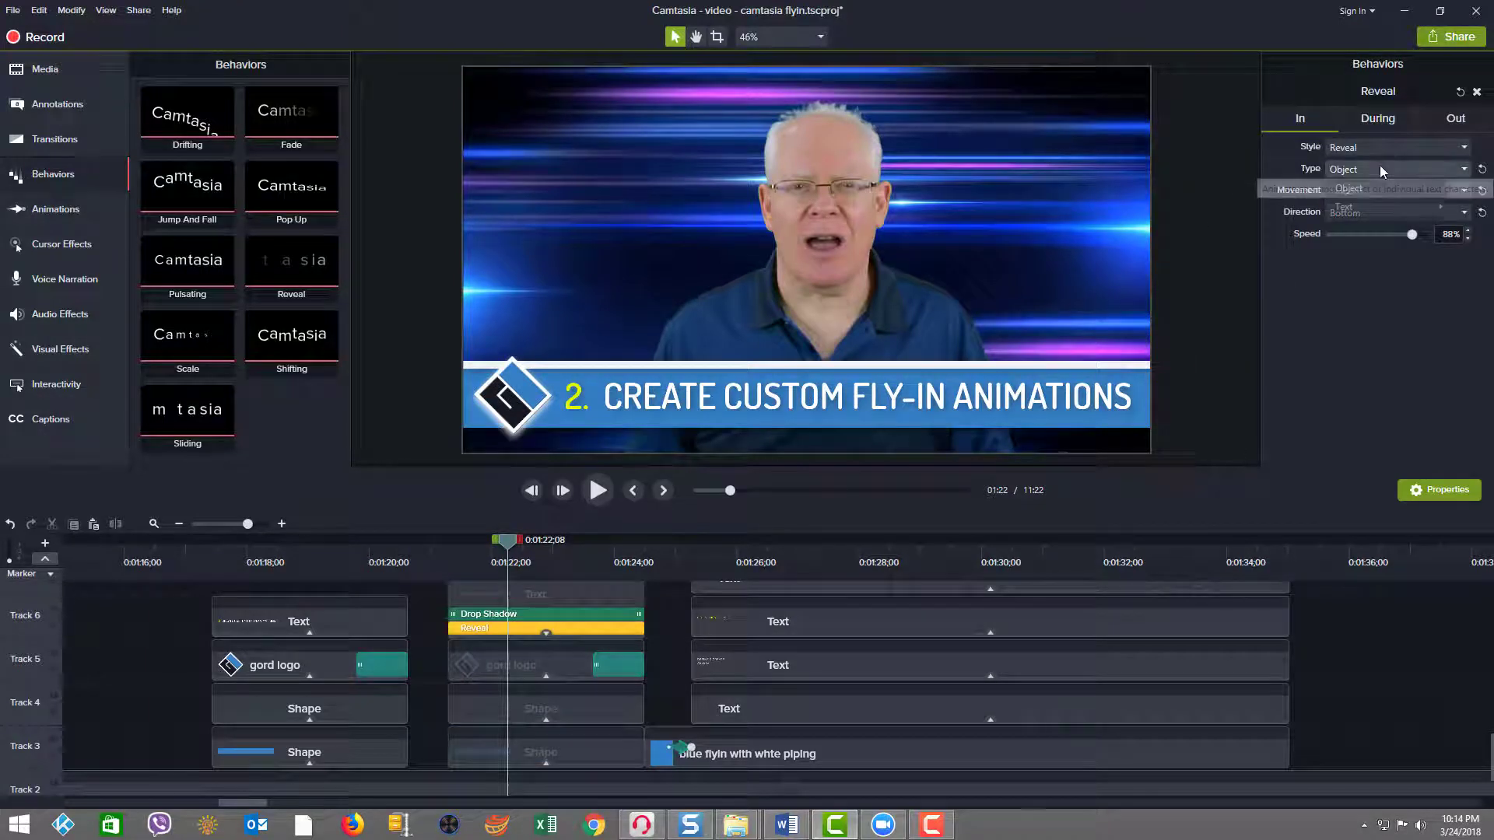
left_click(1363, 171)
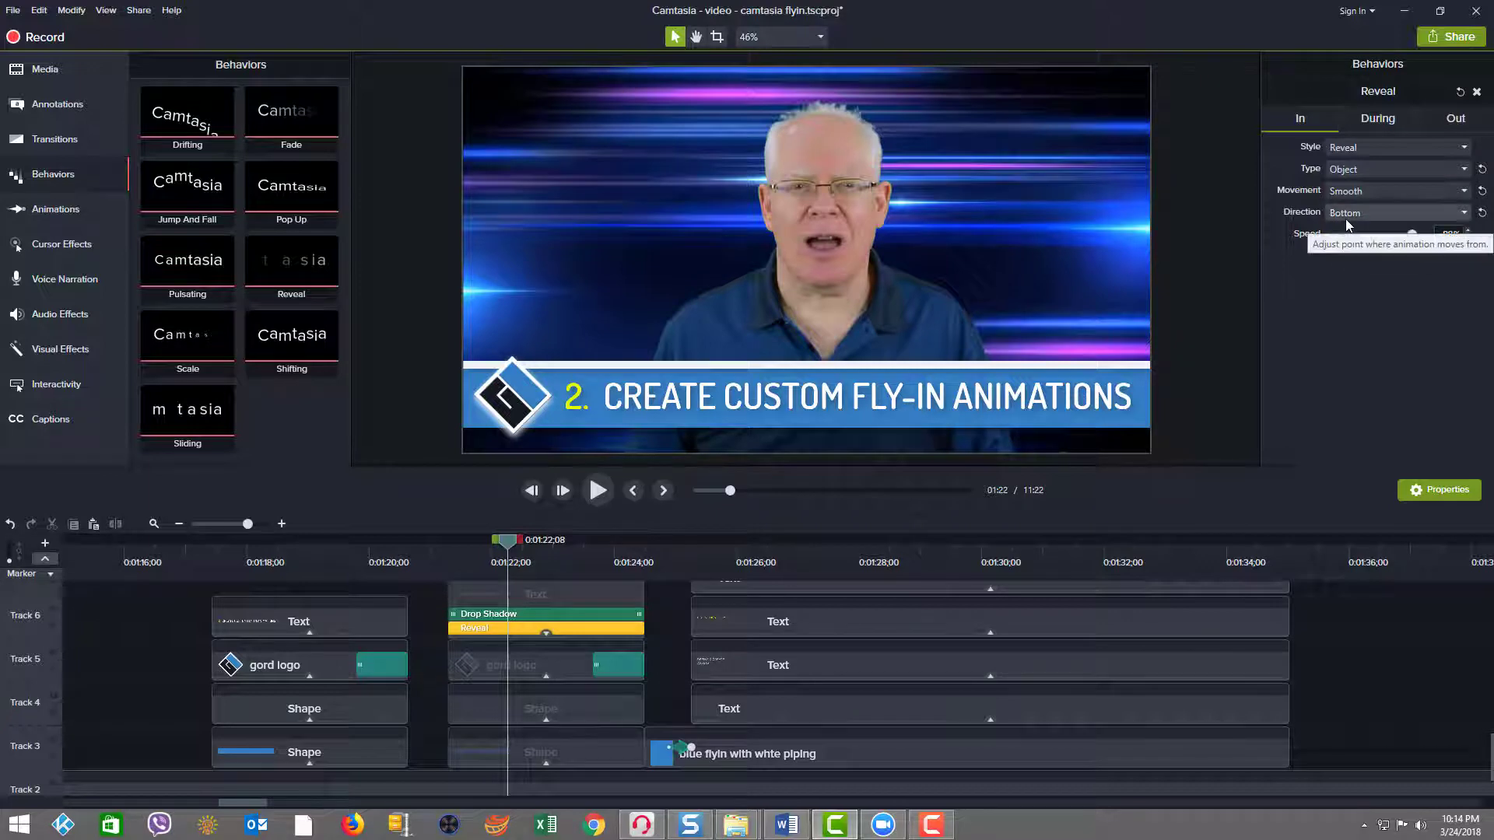
left_click(449, 548)
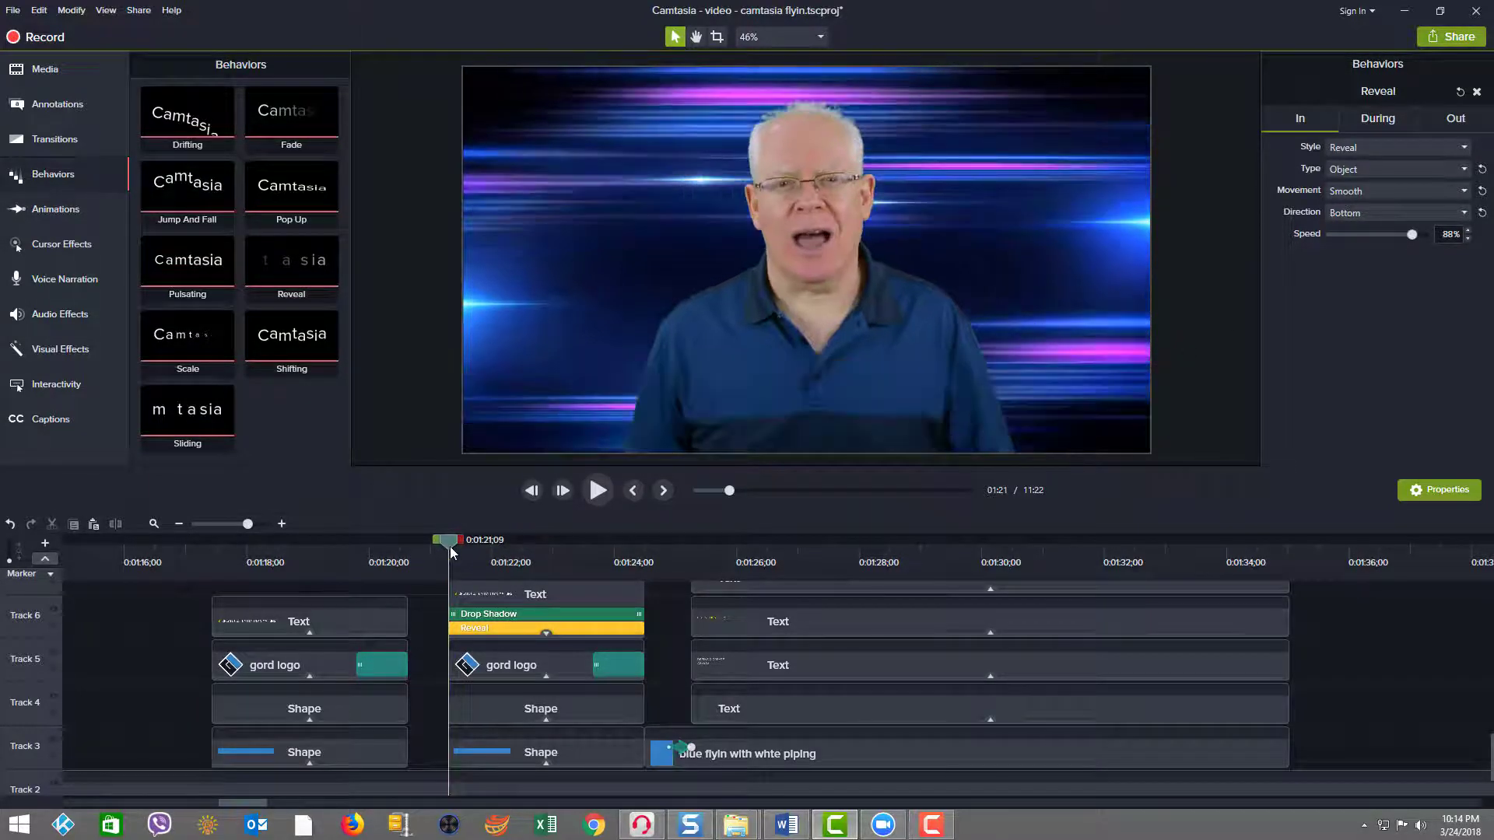
left_click(597, 492)
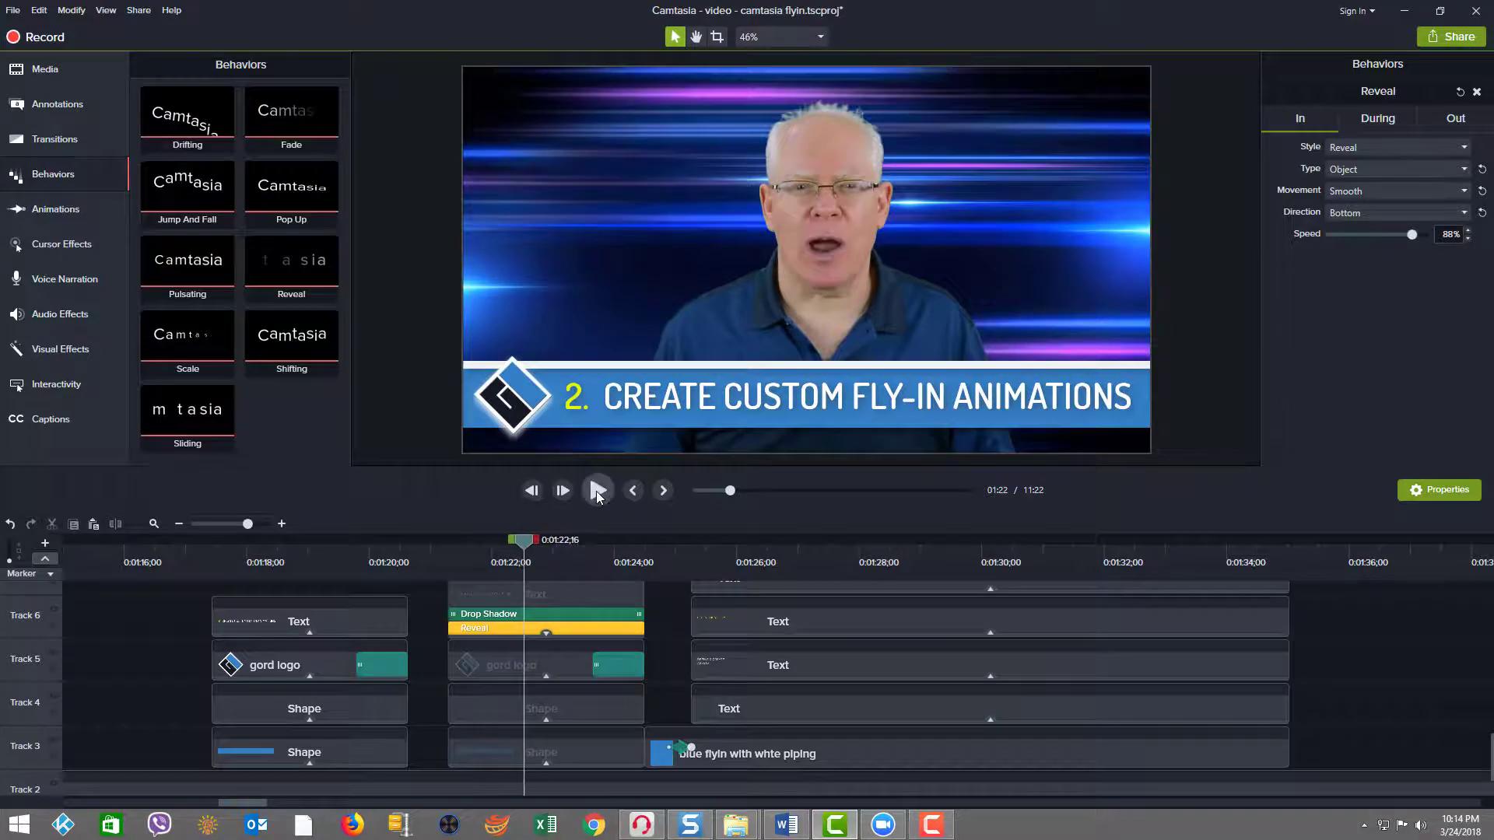
Check the During and Out settings of the title text's Reveal behavior with the playhead at 0:01:24;01
left_click(1392, 121)
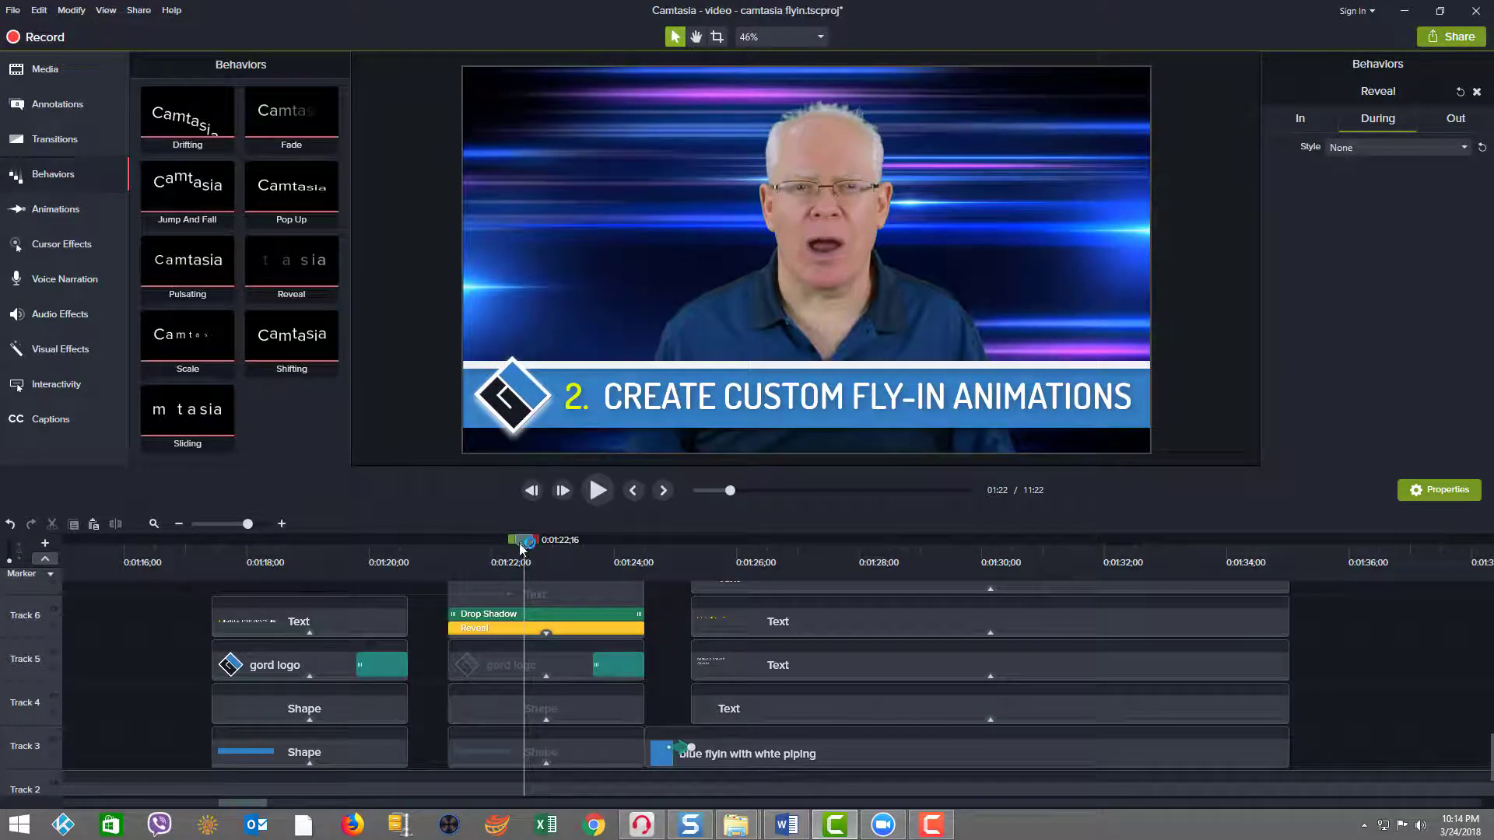
left_click_drag(522, 545, 611, 544)
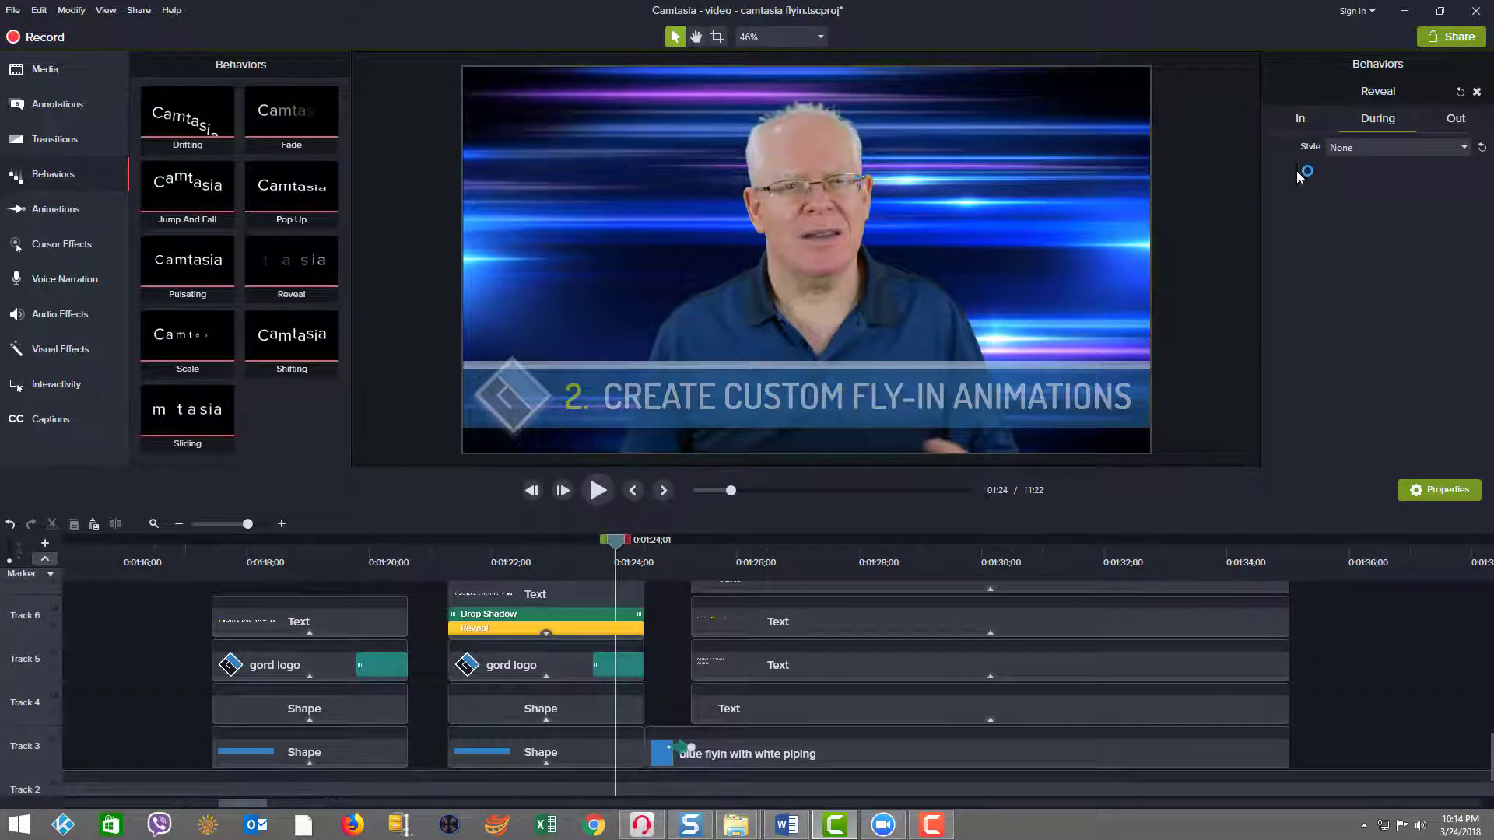
left_click(1455, 121)
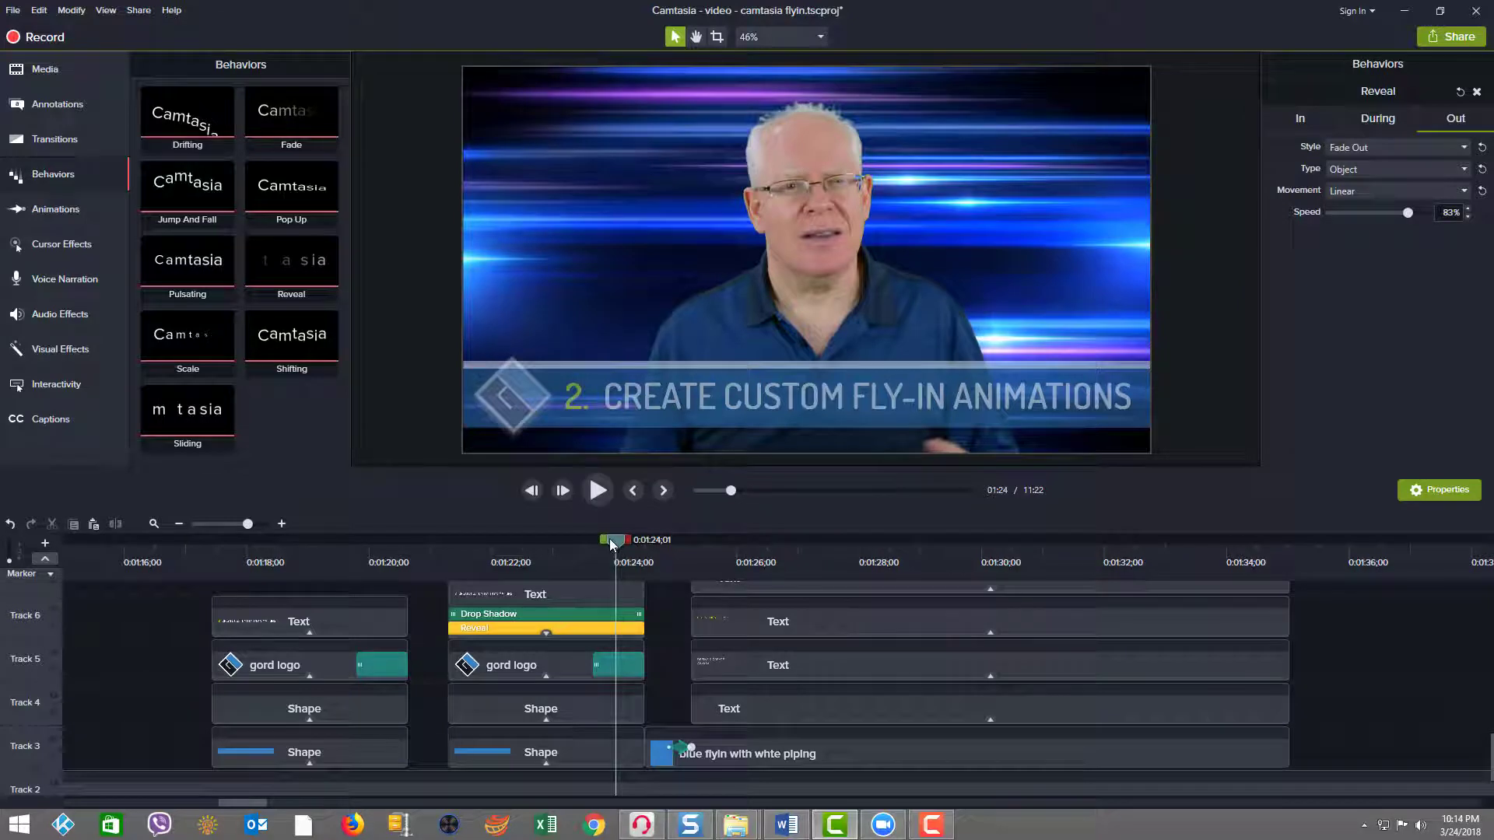
Inspect the Fade transition at the end of the second lower third's logo clip and scrub through the fade-out from 0:01:23;20
mouse_move(611, 543)
left_mouse_down()
mouse_move(634, 542)
mouse_move(593, 540)
left_mouse_up()
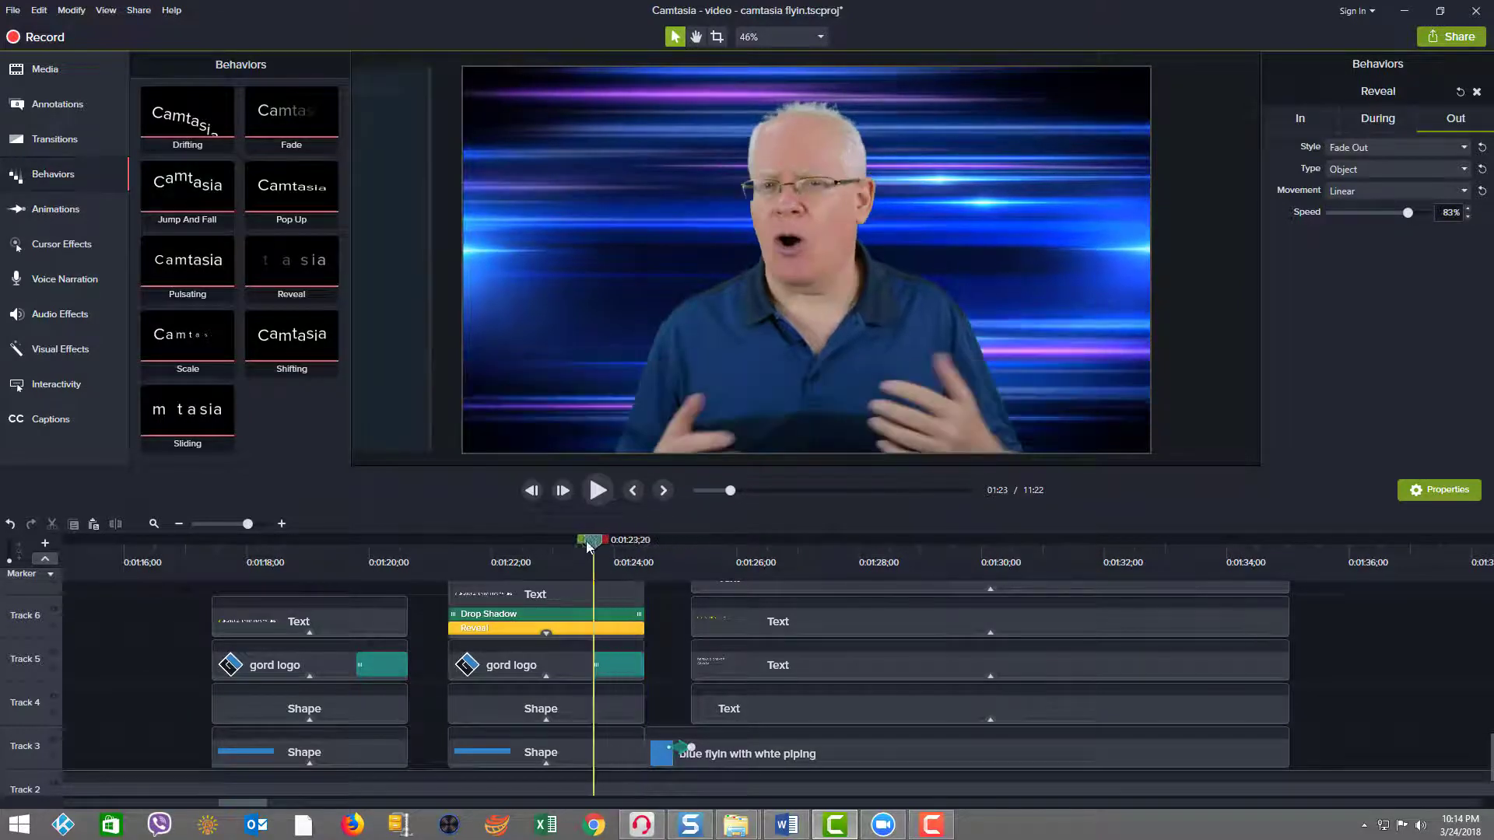
left_click(620, 676)
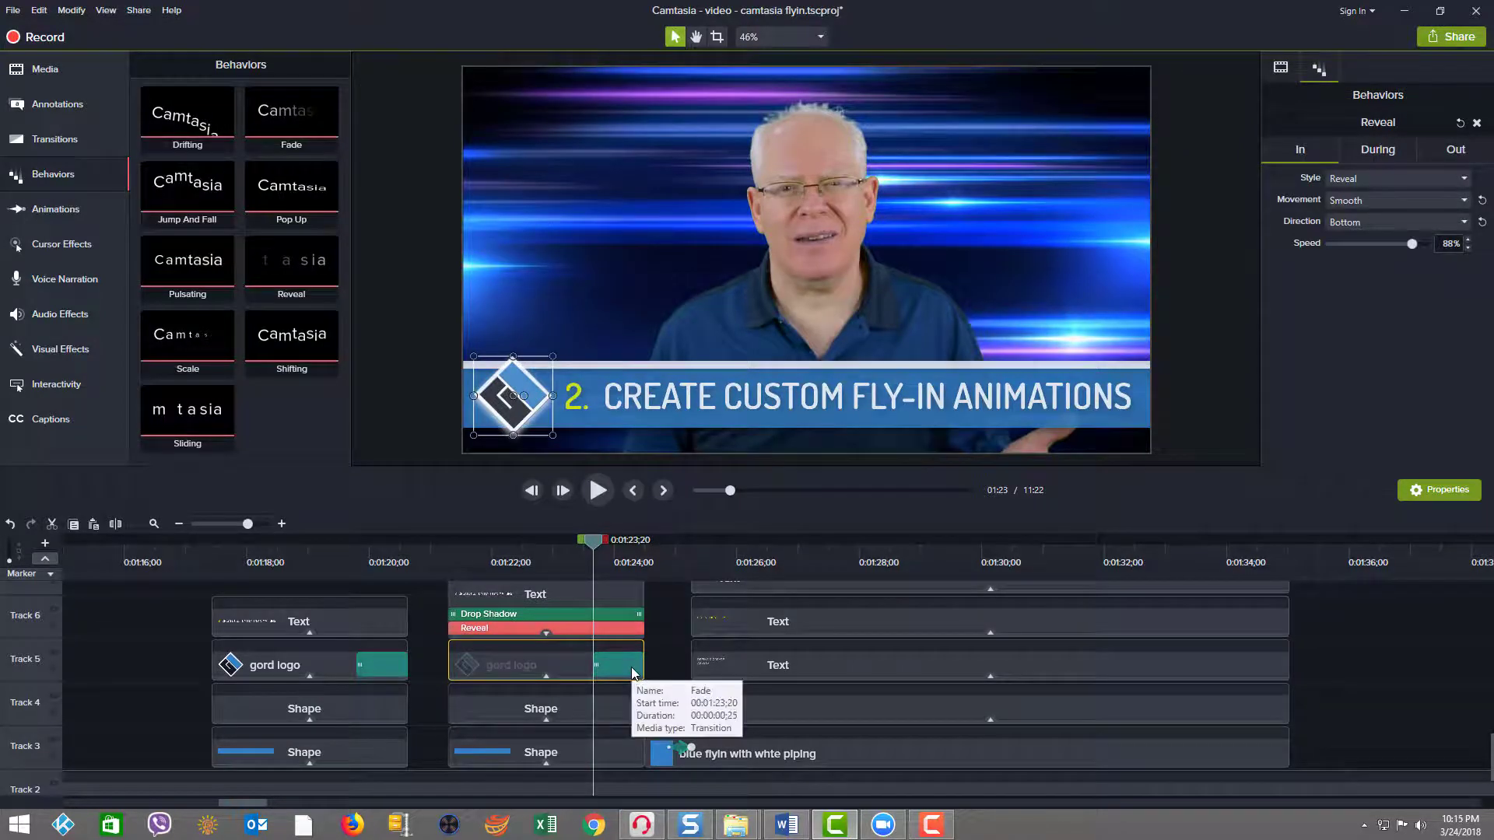
left_click_drag(592, 548, 623, 546)
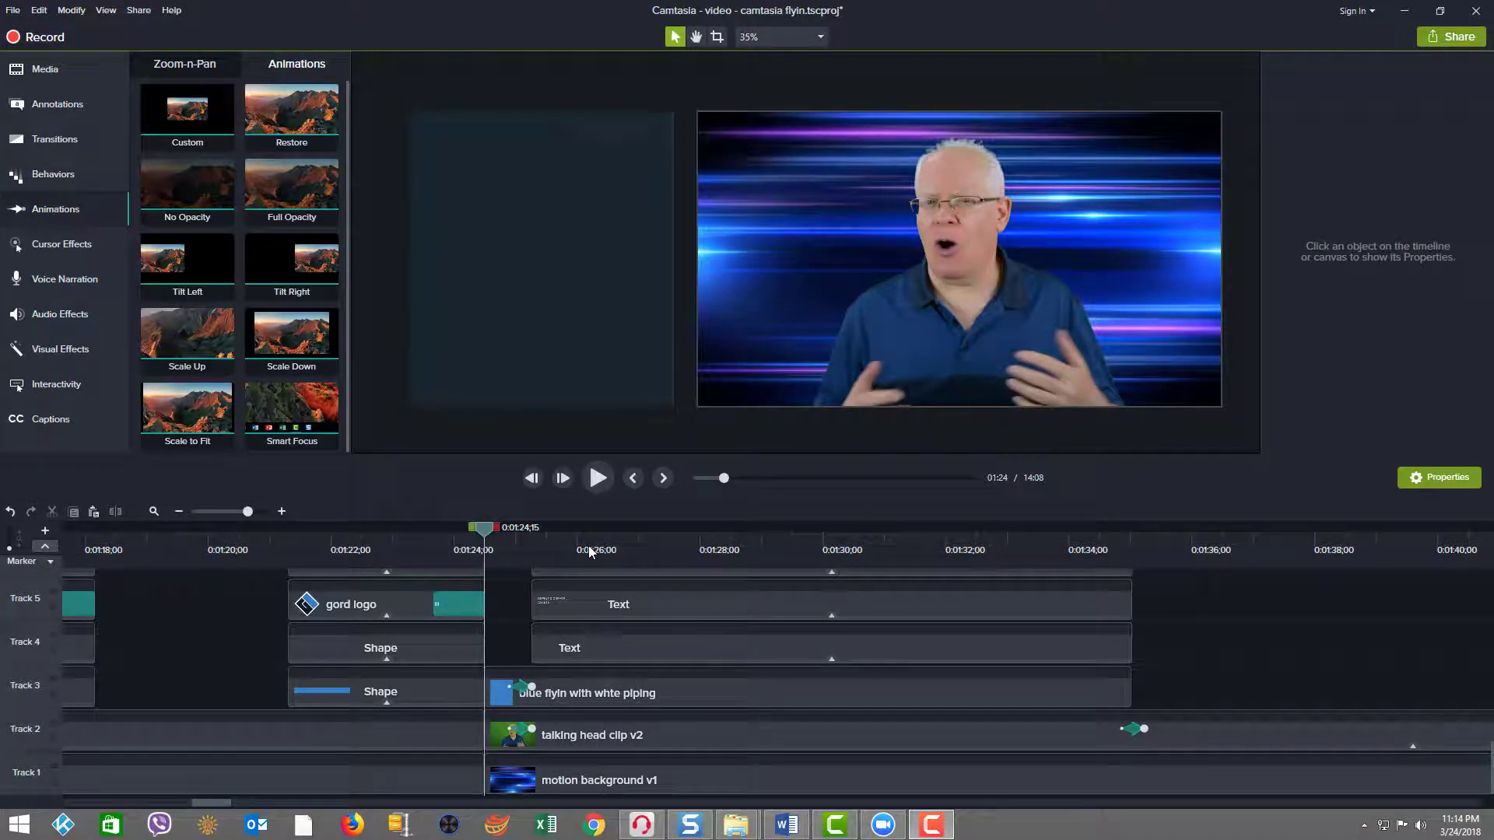
Play the side-panel fly-in from 0:01:24;15, and select the motion background, talking head, blue panel and list text clips in turn
left_click(597, 479)
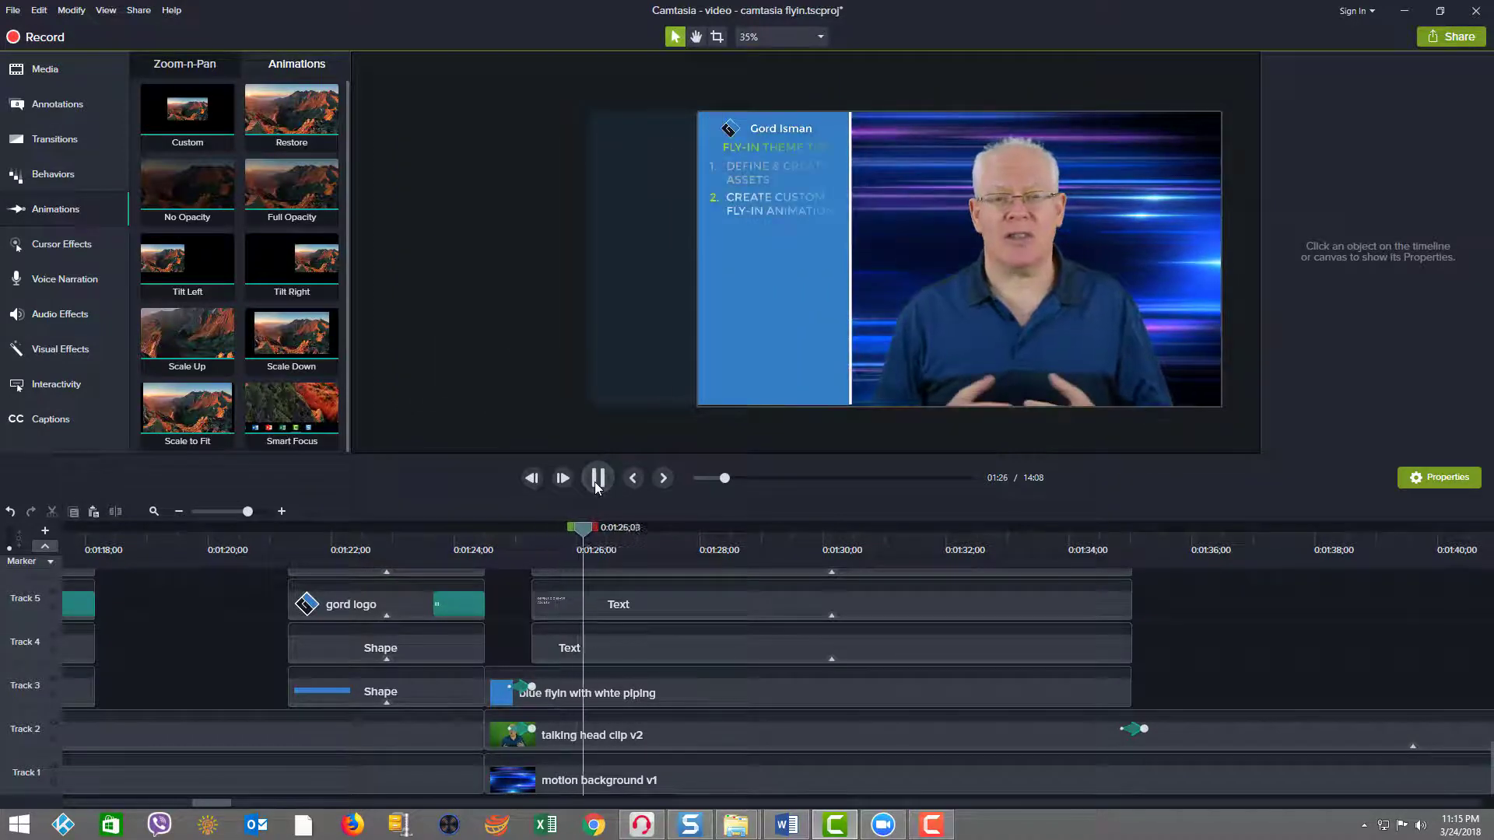
left_click(597, 480)
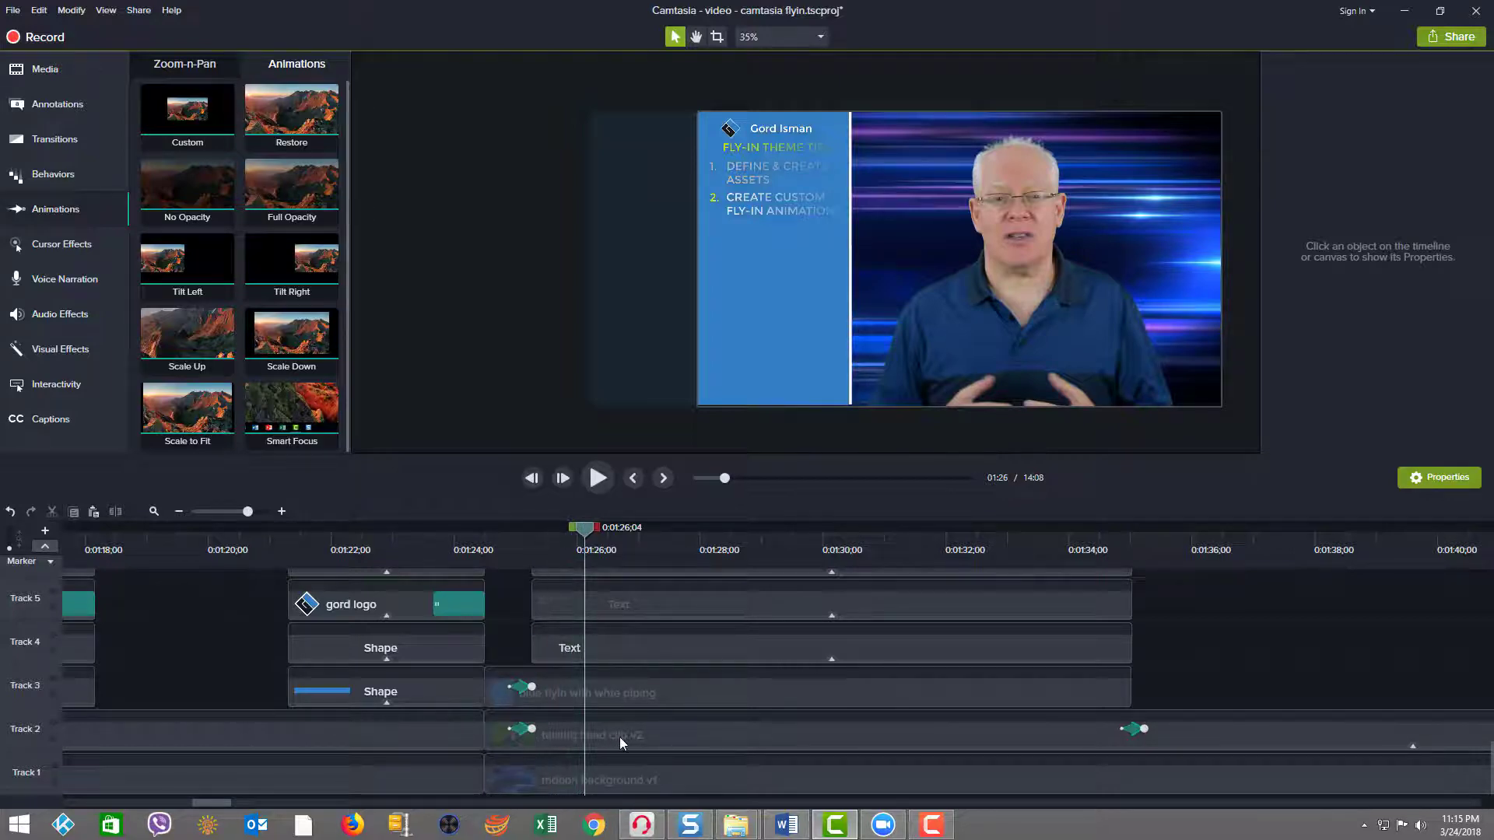
left_click(616, 779)
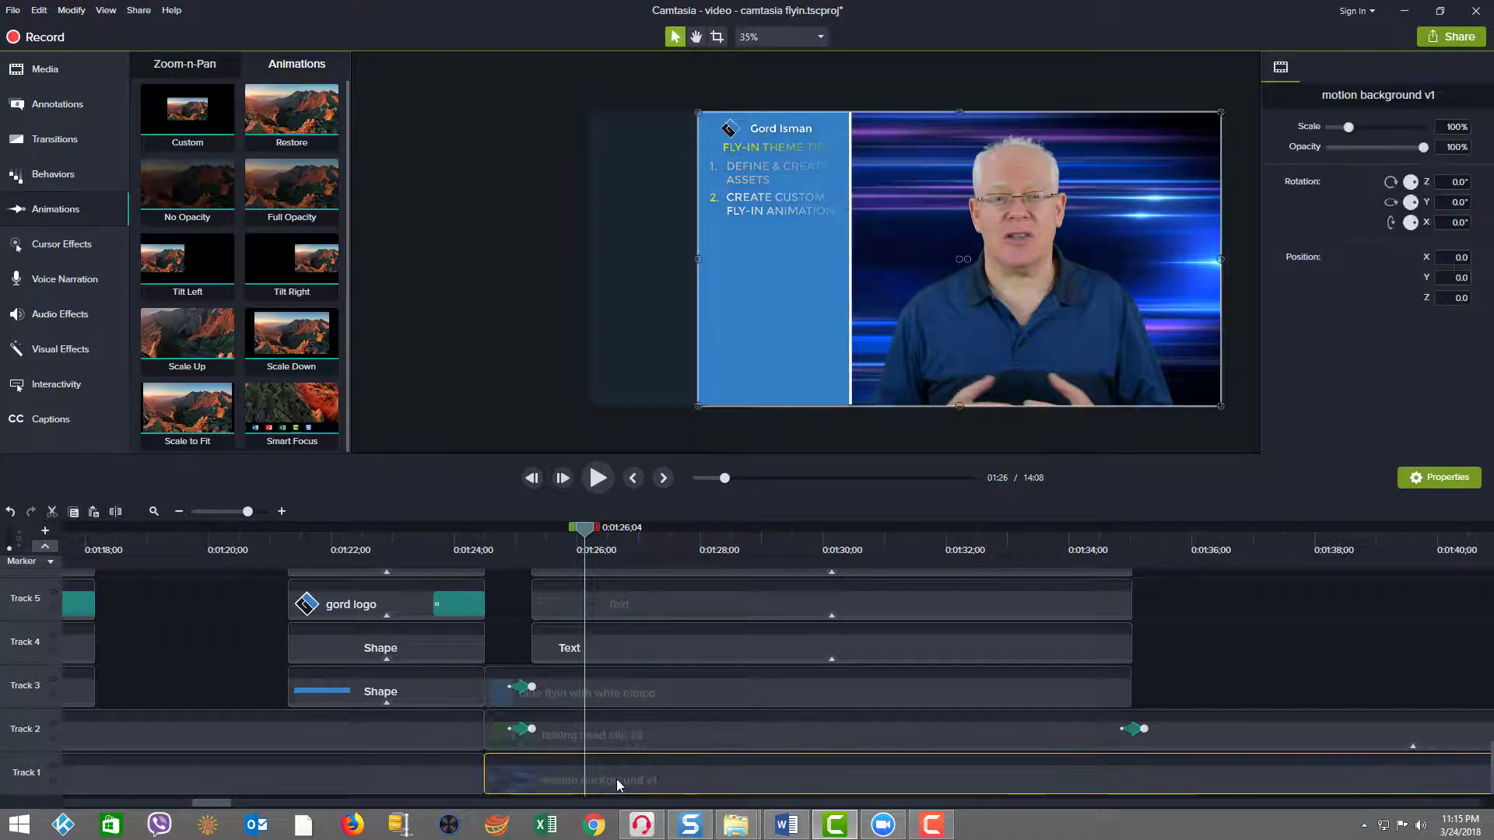
left_click(629, 731)
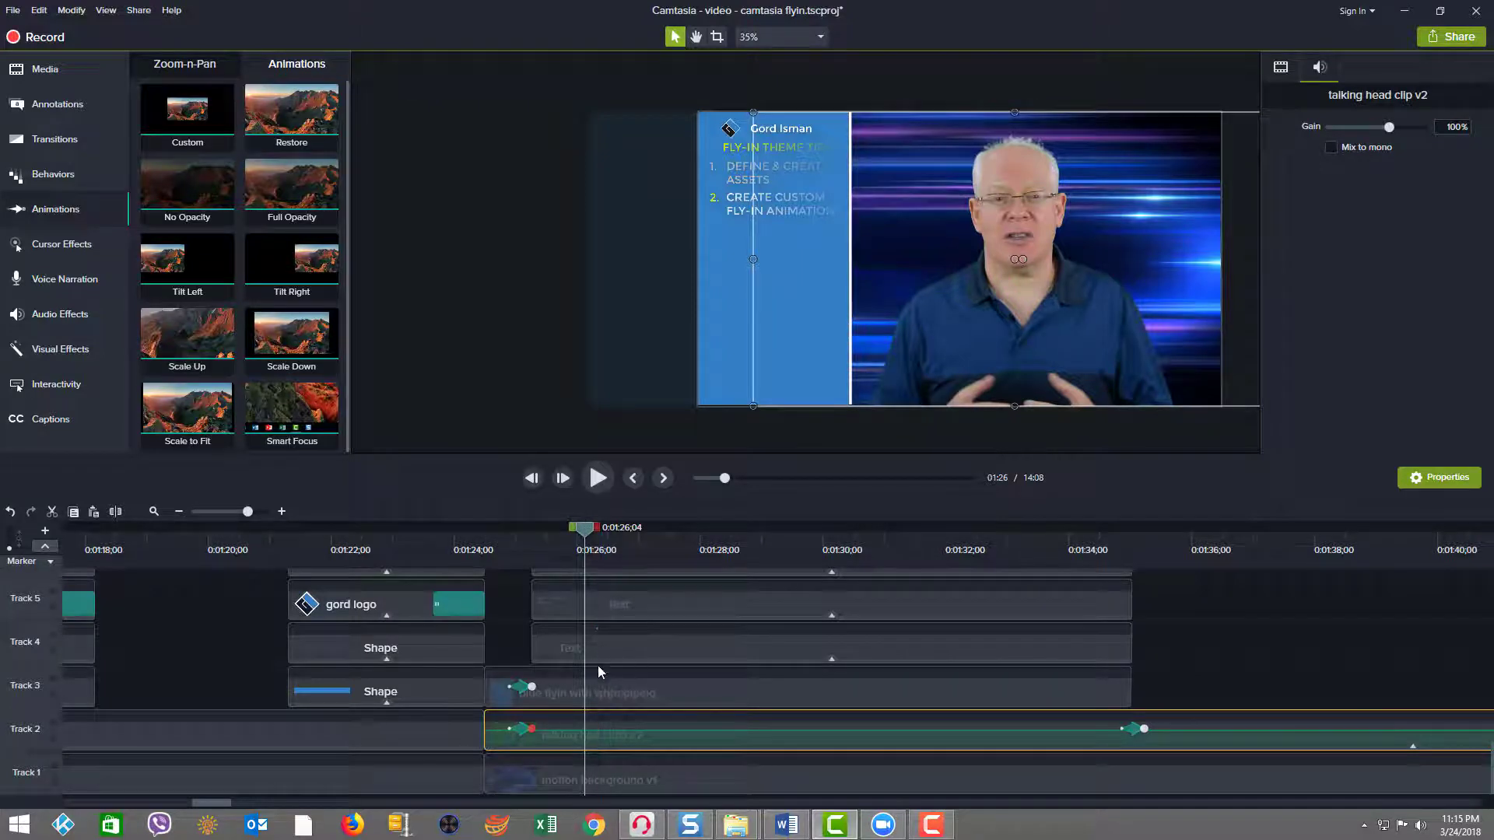
left_click(604, 689)
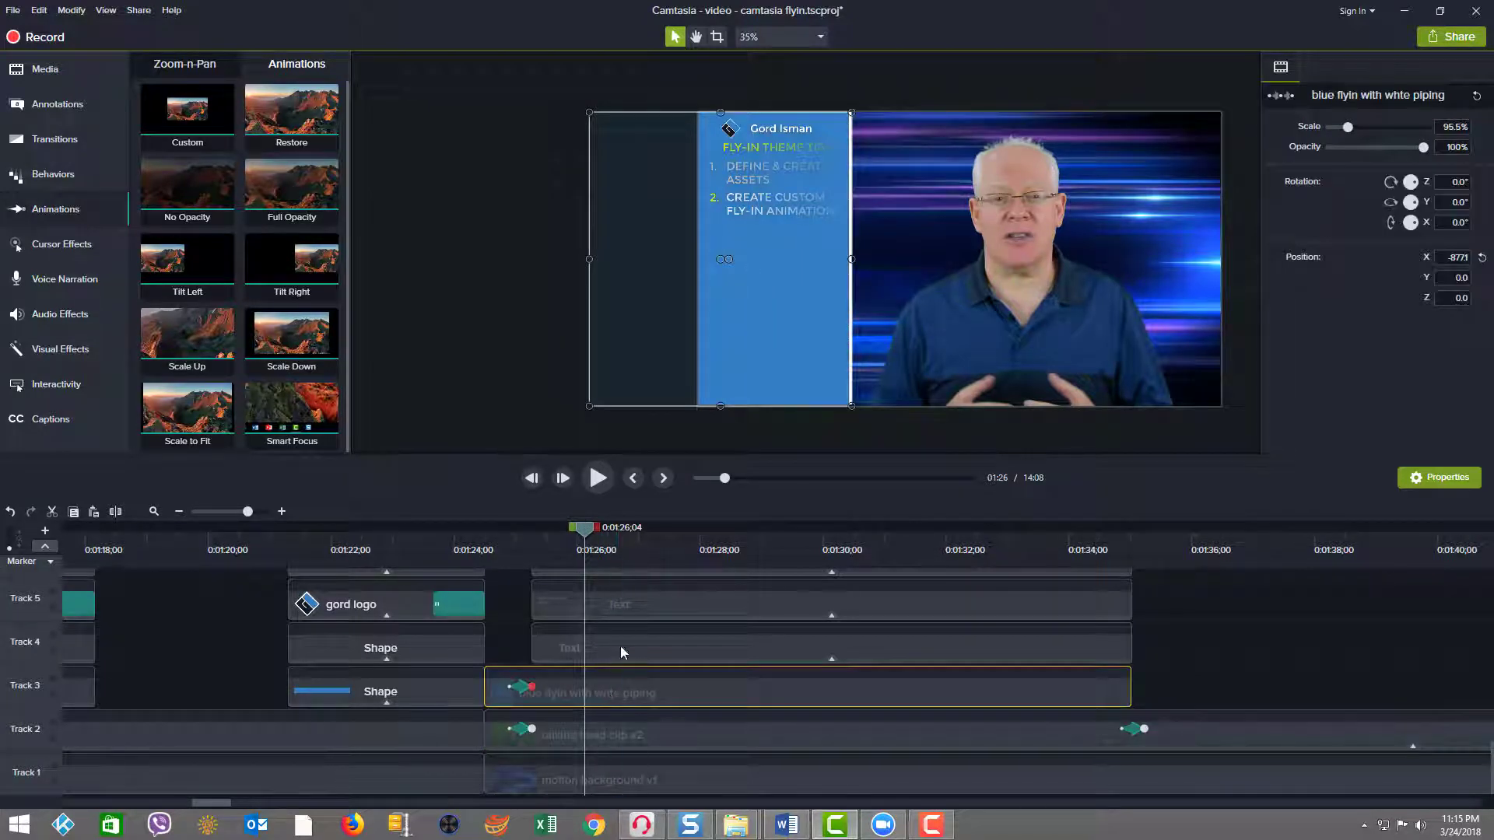
left_click(628, 606)
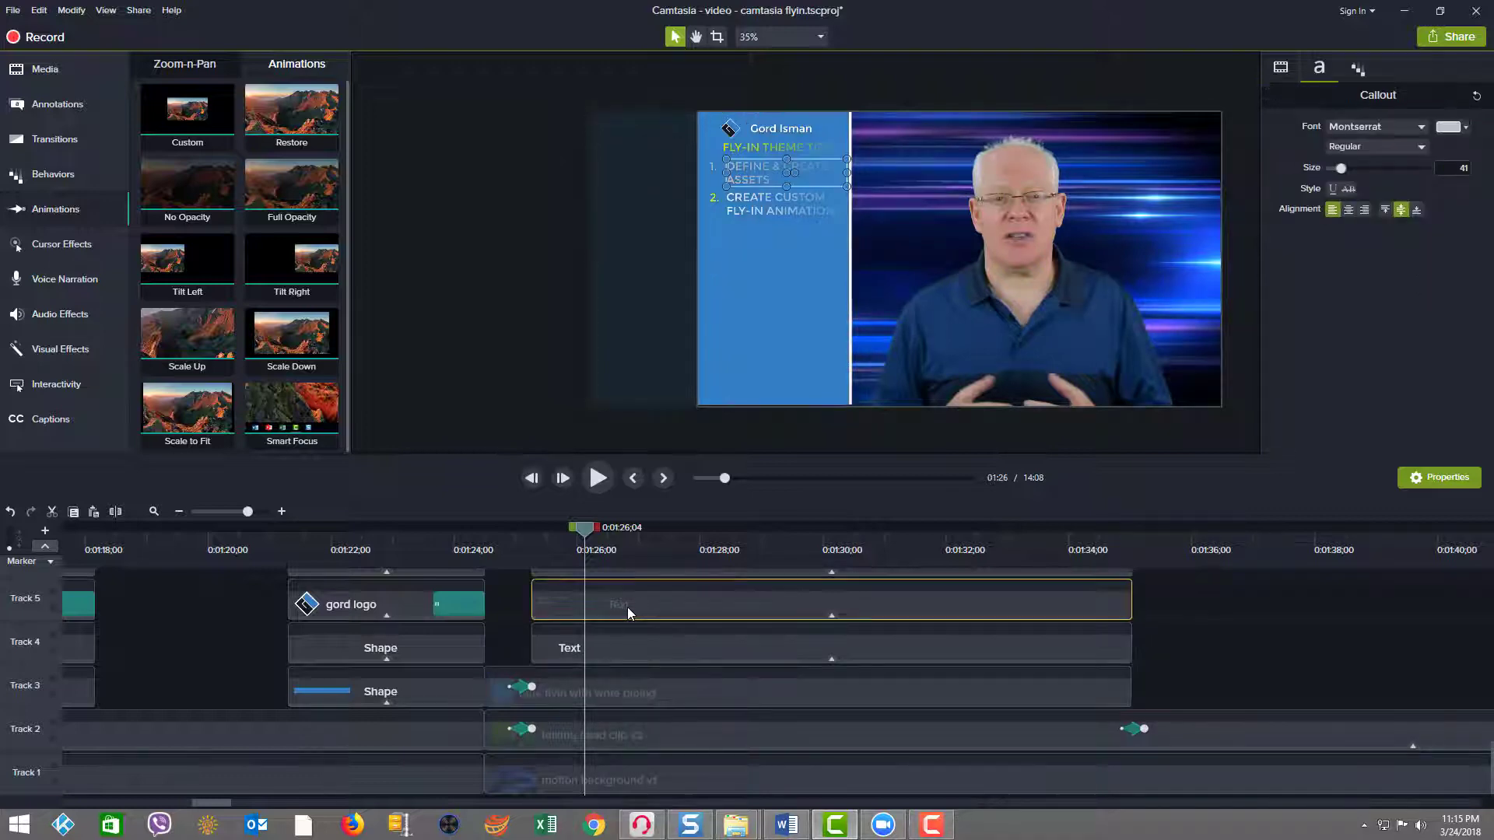
scroll(628, 612, "up", 5)
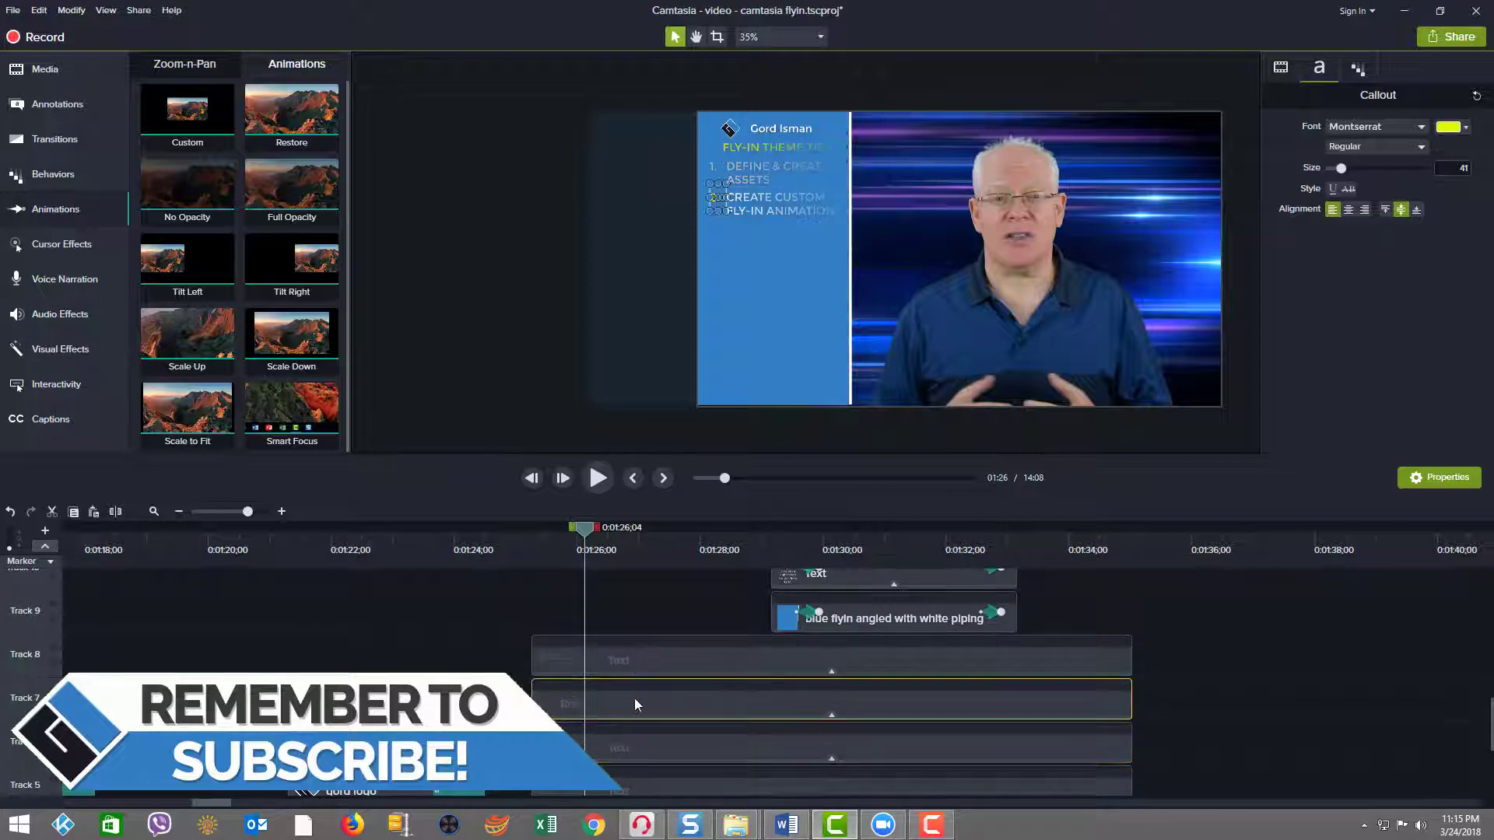
scroll(698, 613, "up", 4)
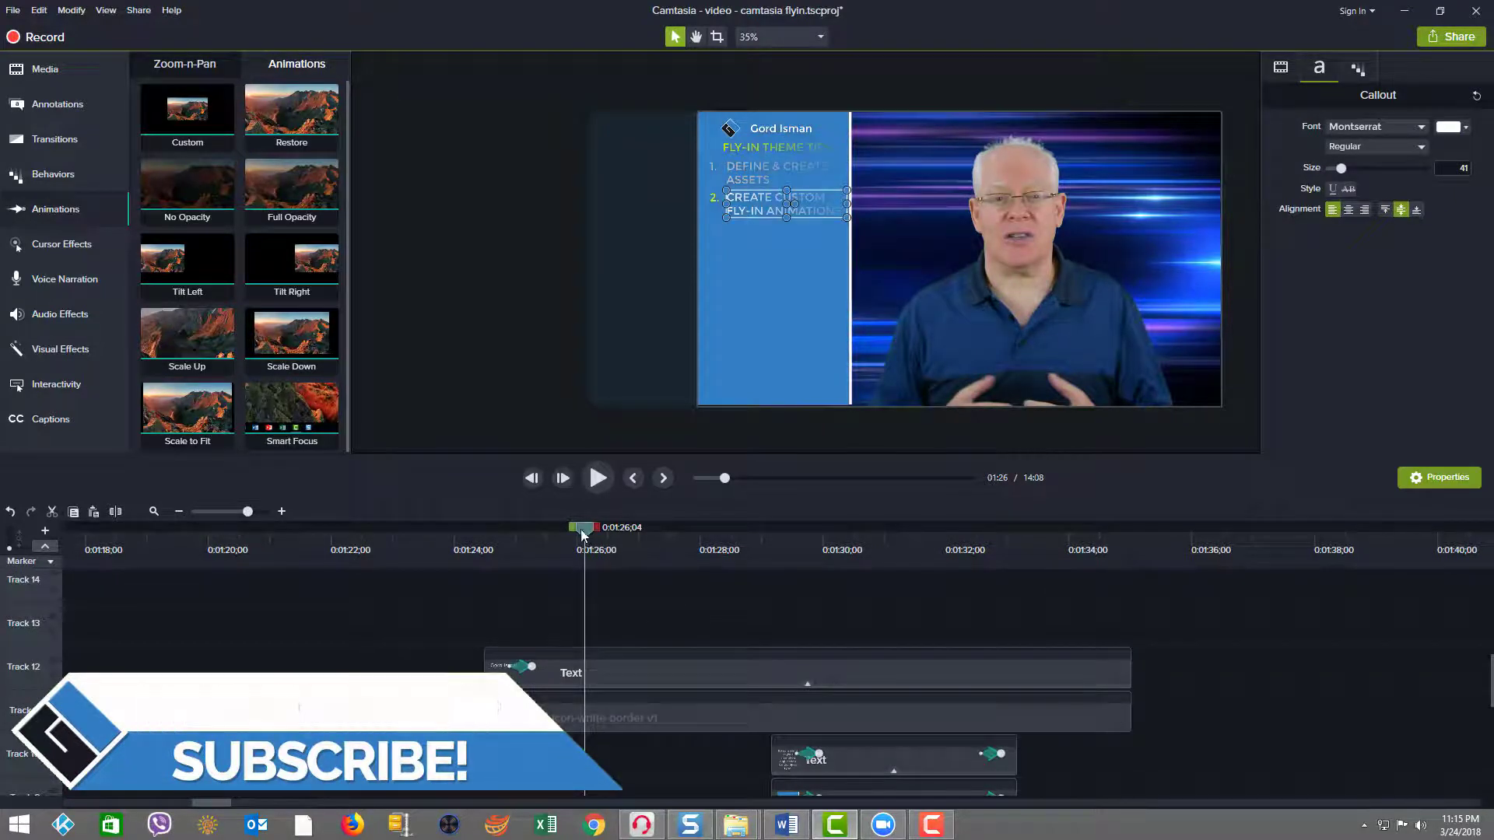
With the playhead at 0:01:24;15, inspect the entrance animations on the name text, white-border logo, blue panel and talking head clips
left_click_drag(584, 529, 484, 545)
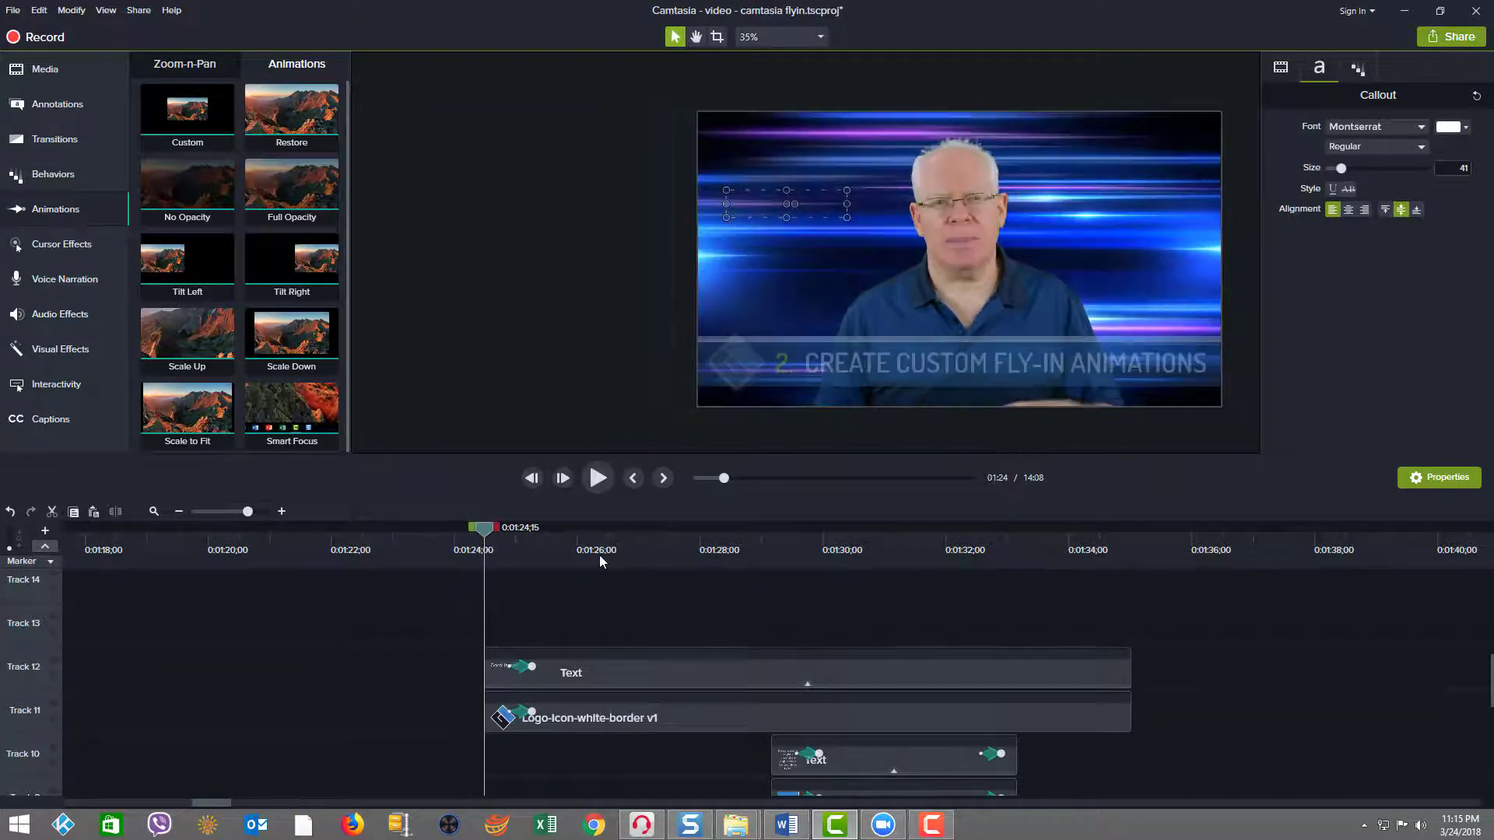
left_click(520, 667)
left_click(523, 712)
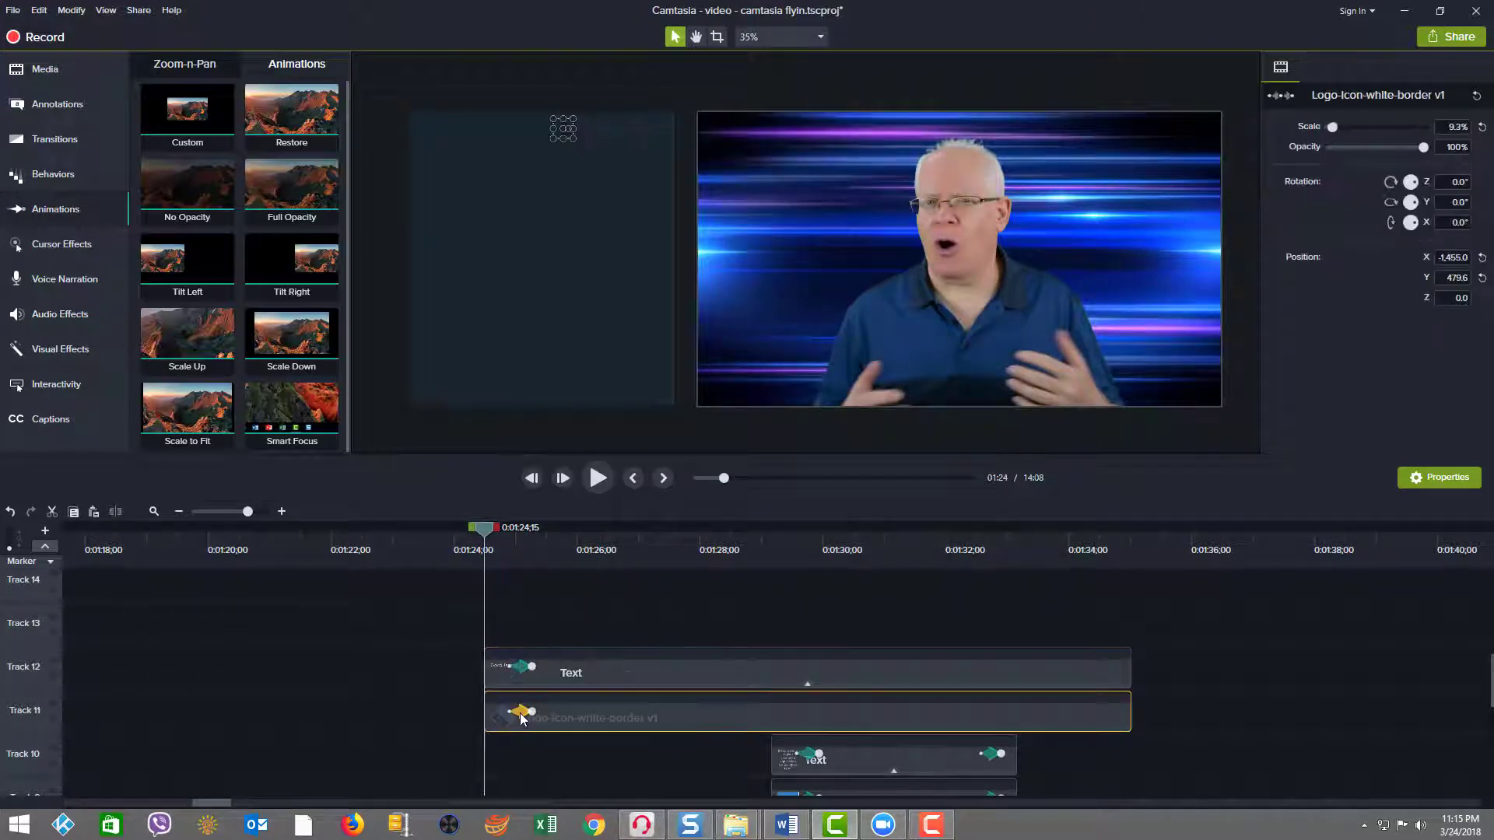
scroll(526, 704, "down", 1)
scroll(526, 703, "down", 4)
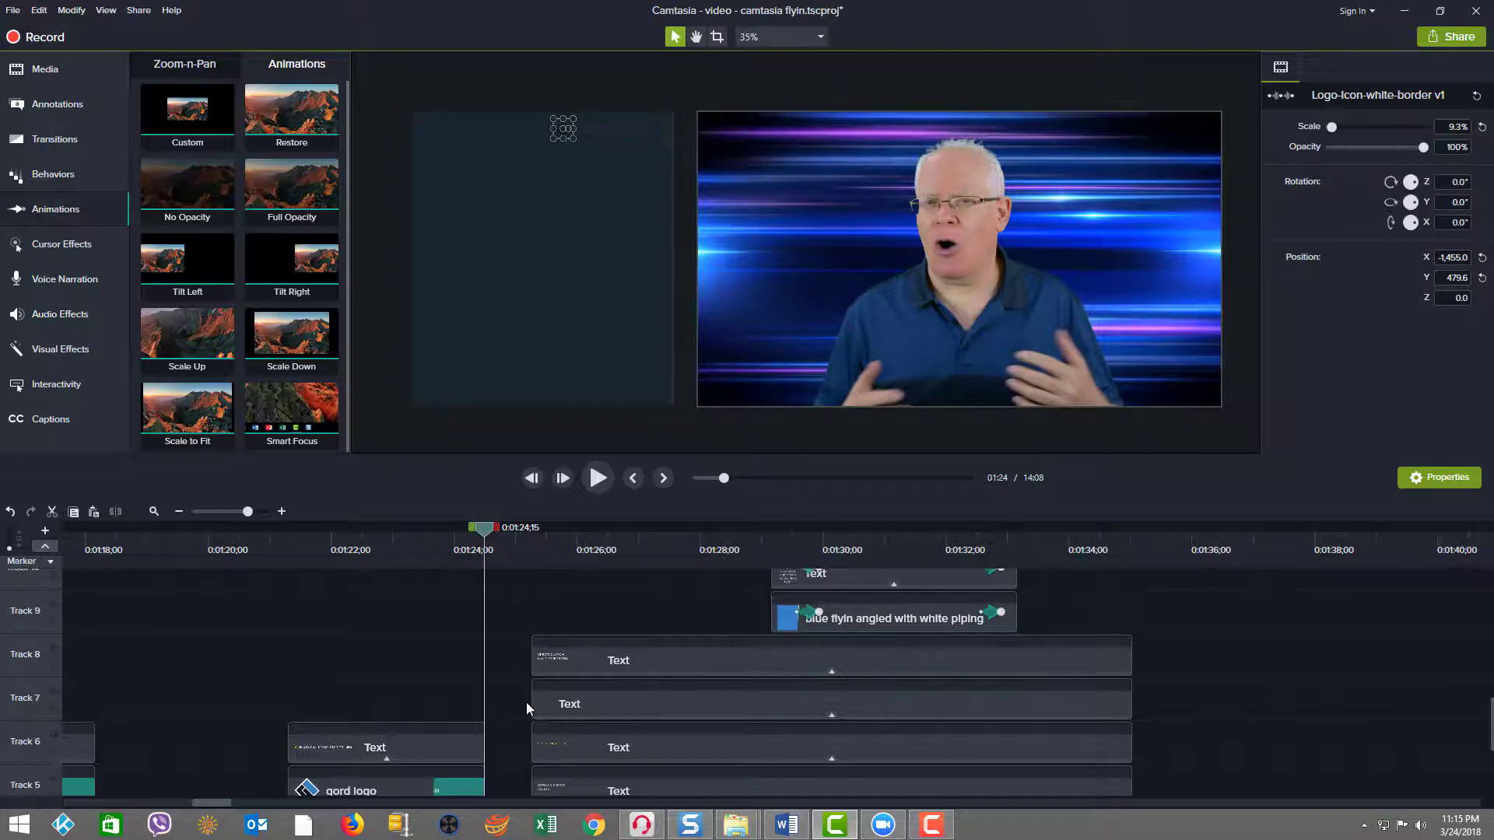
scroll(526, 702, "down", 4)
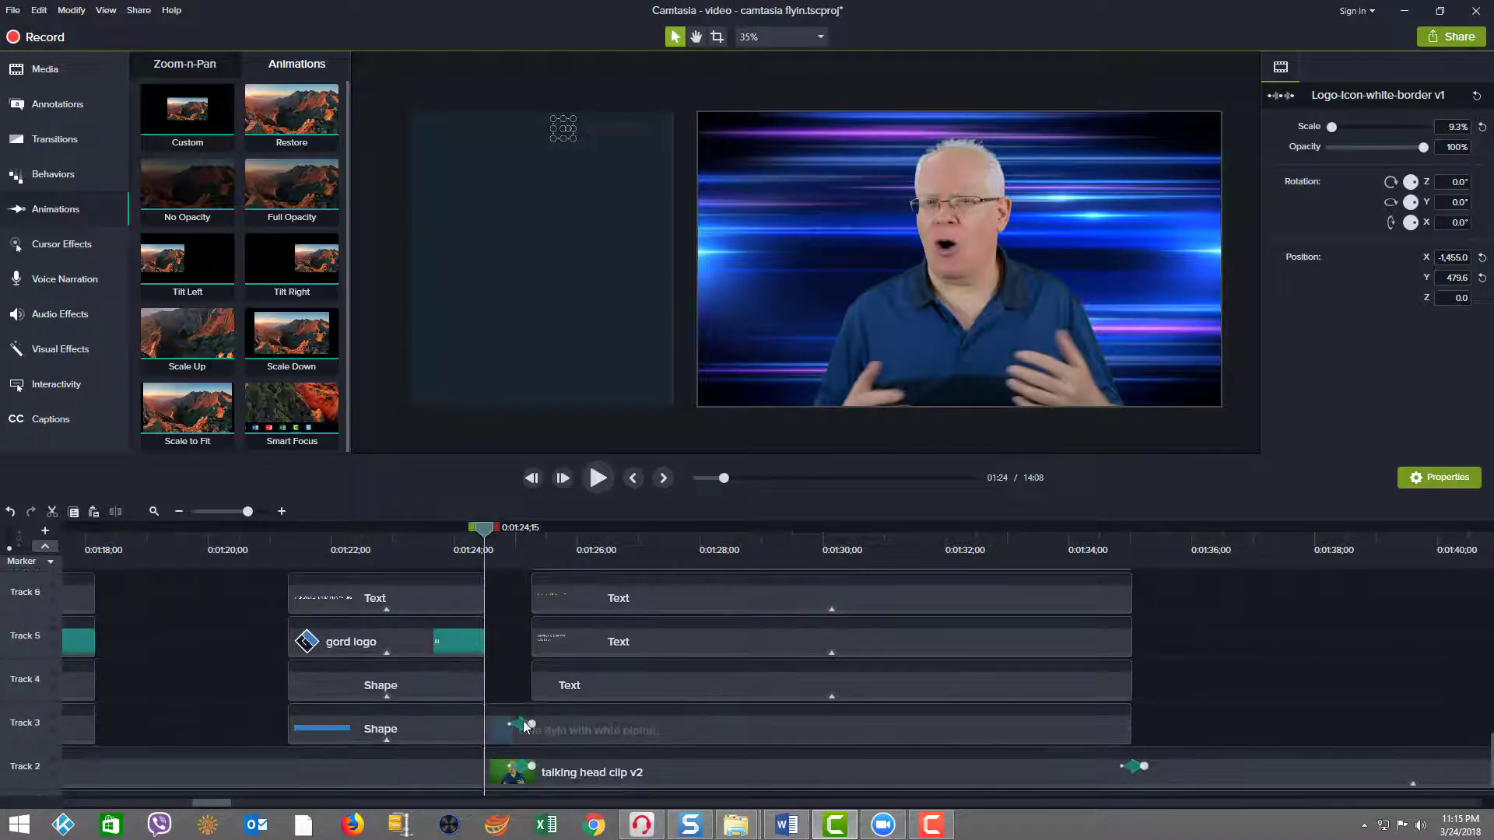
left_click(526, 730)
left_click(527, 768)
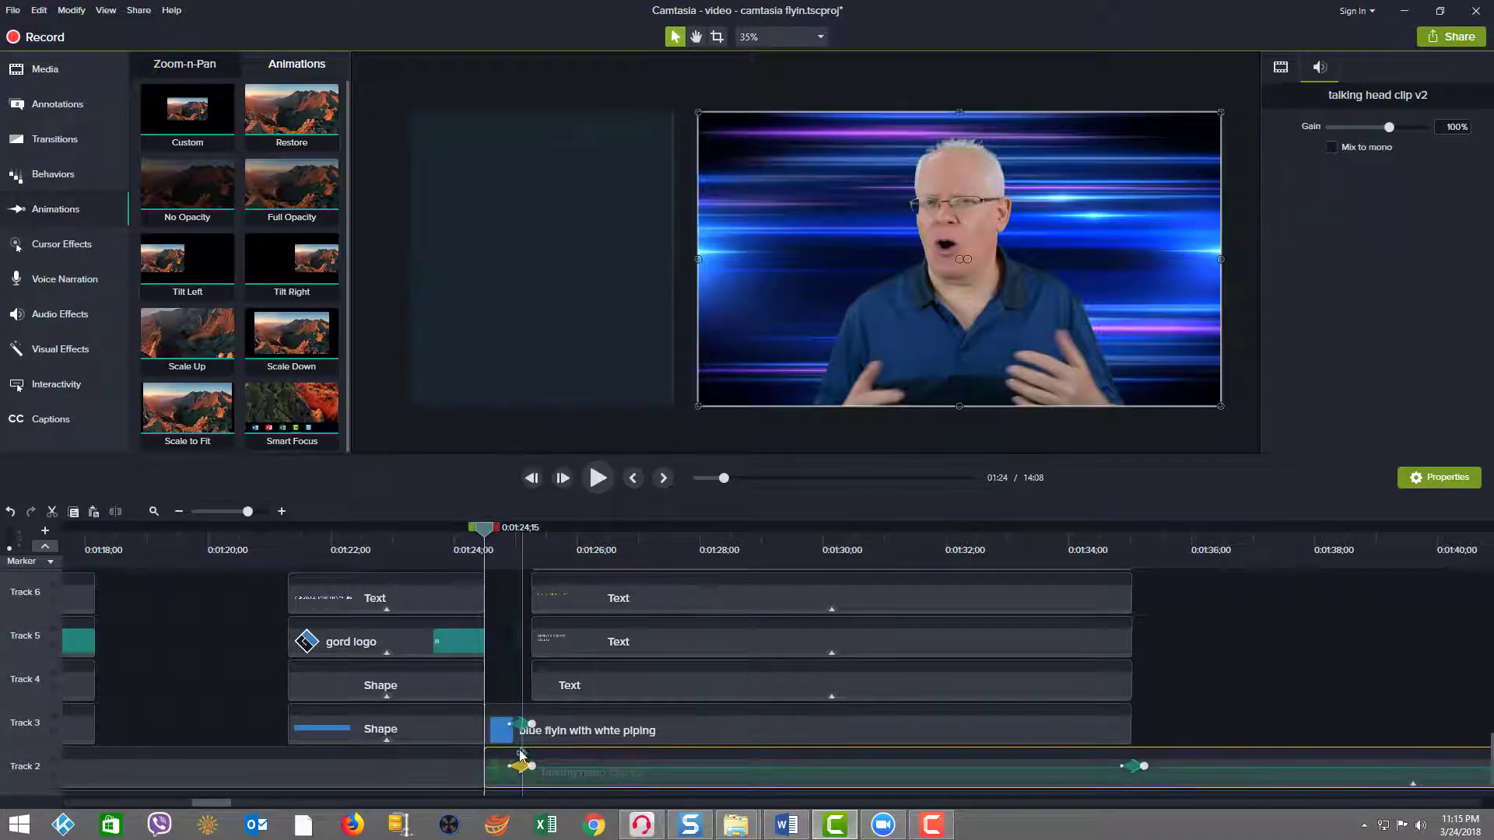
left_click(528, 439)
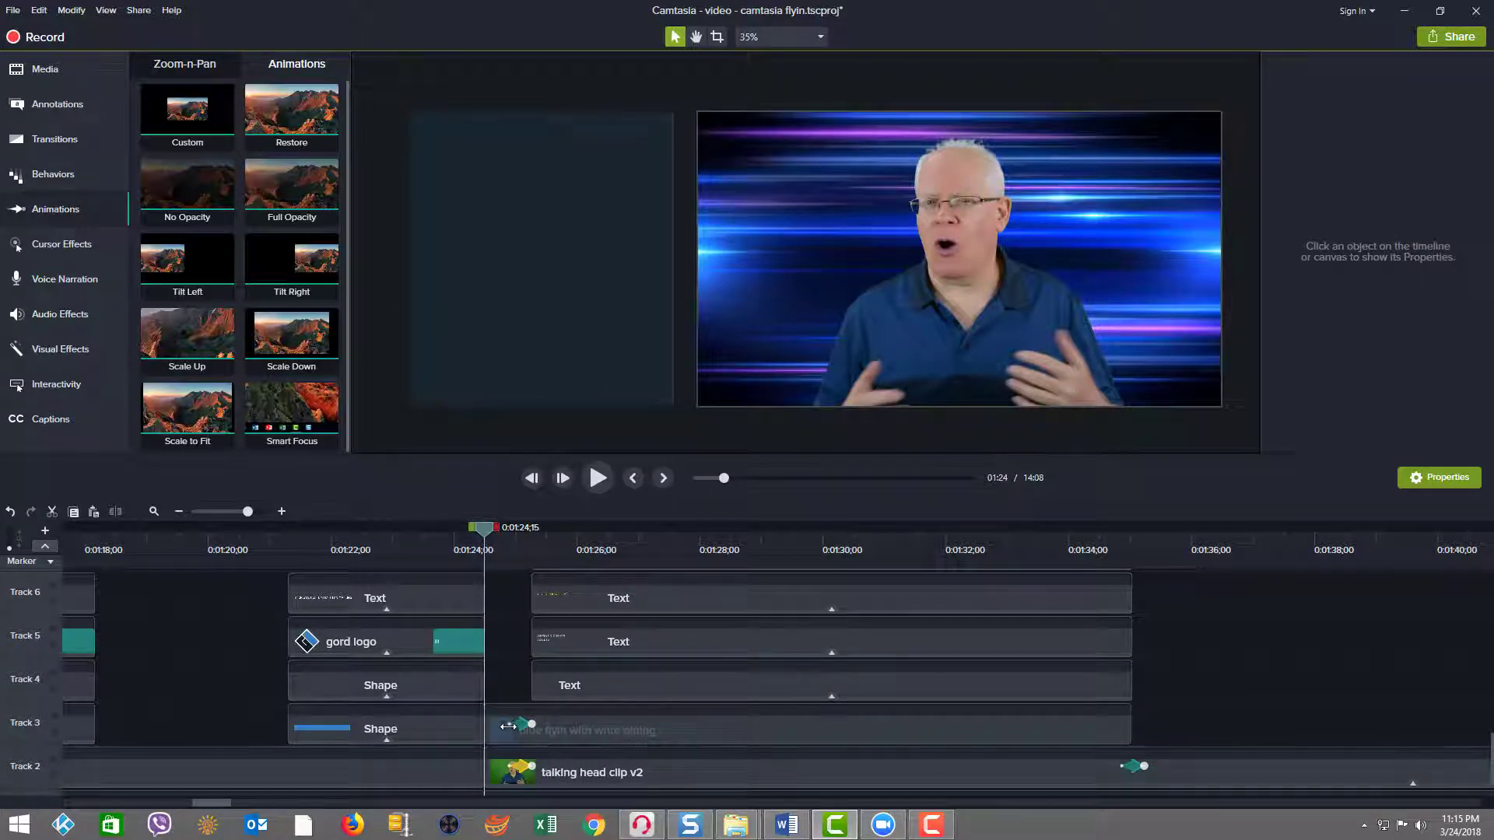
Compare the blue panel's canvas position at the start and end of its fly-in animation, 0:01:24;27 and 0:01:25;08
left_click(508, 726)
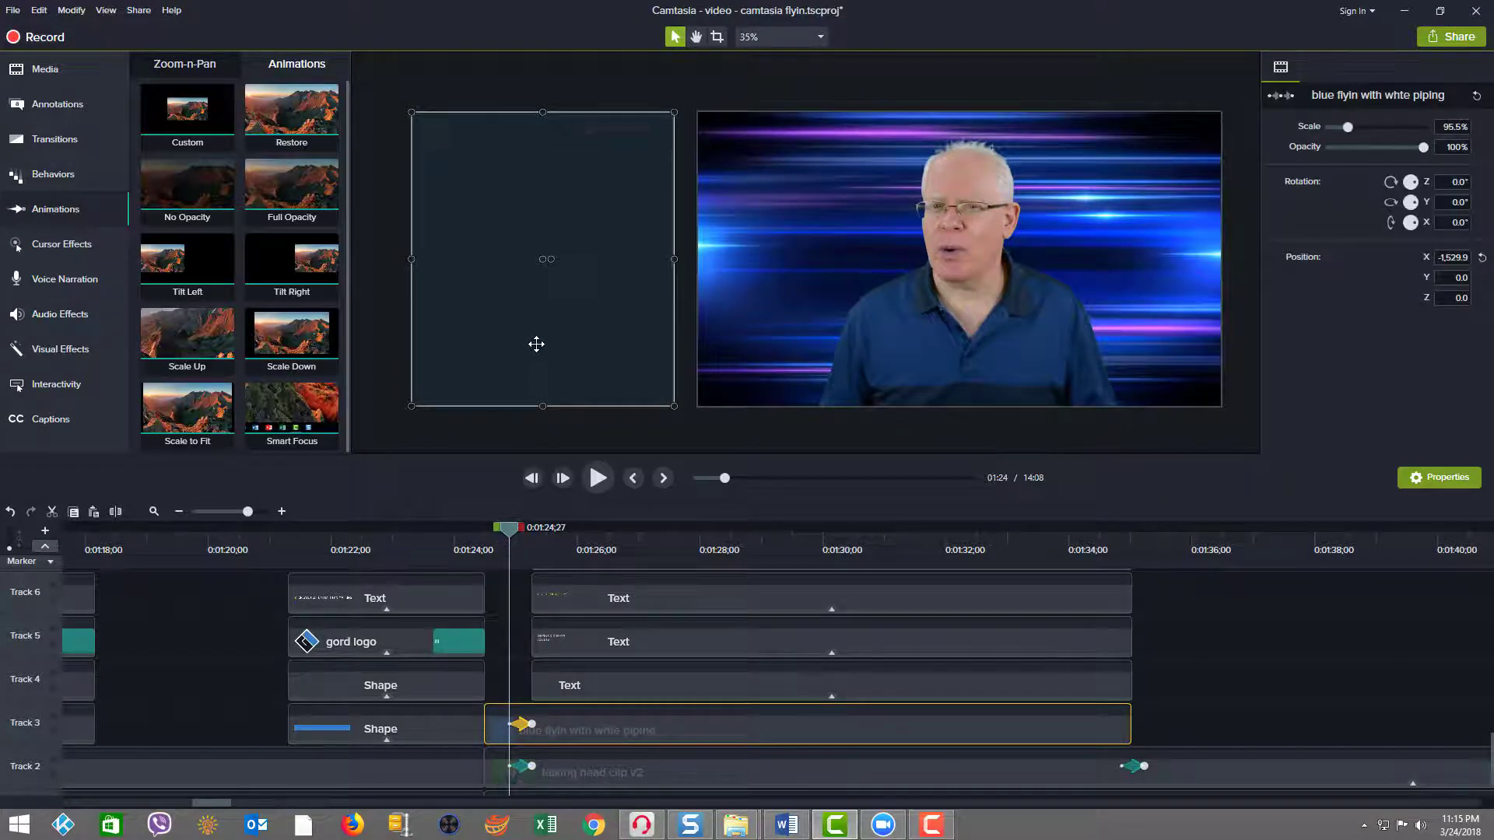
left_click(531, 725)
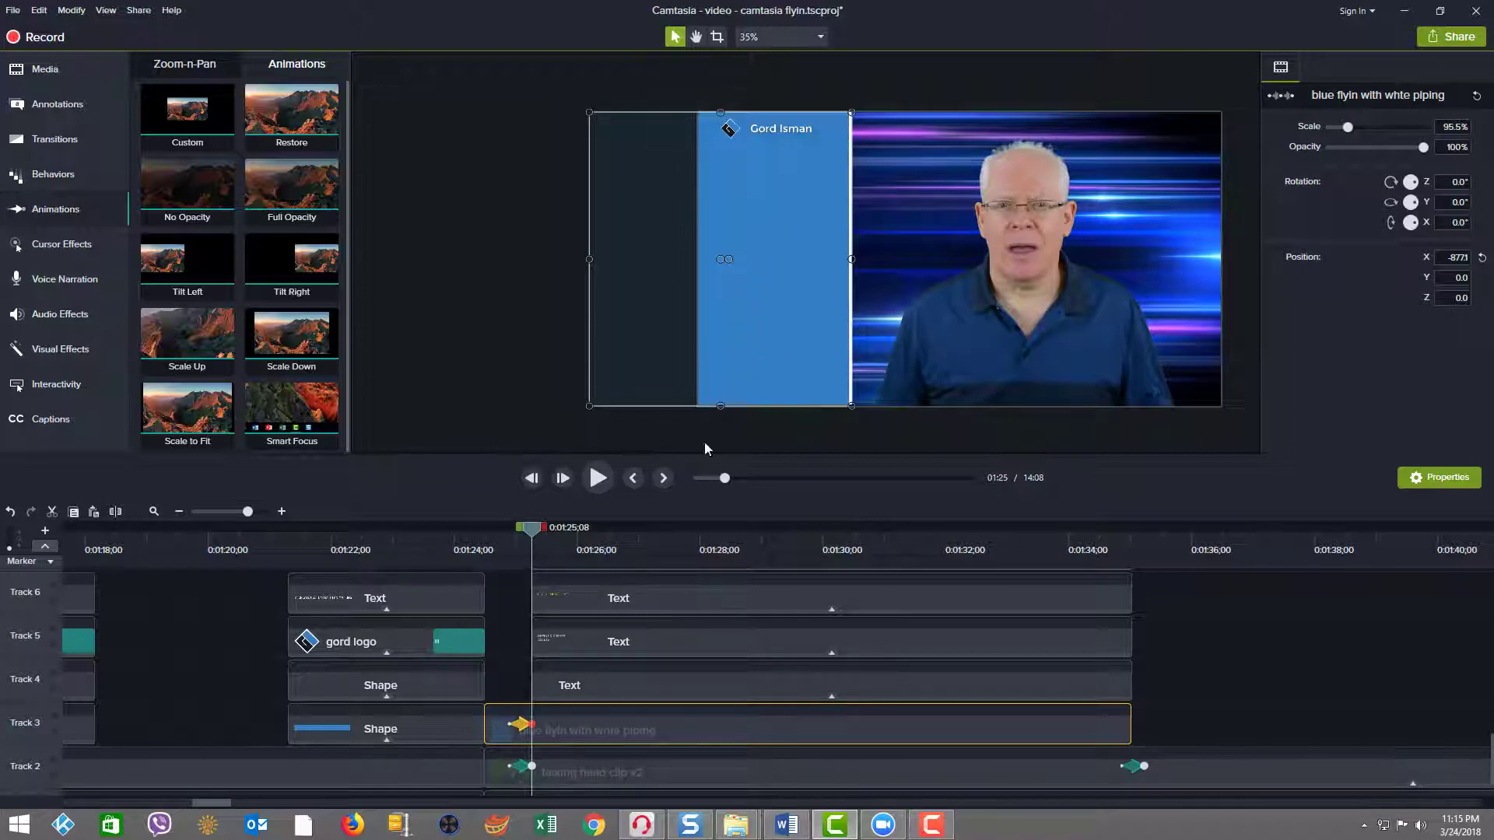
left_click(510, 725)
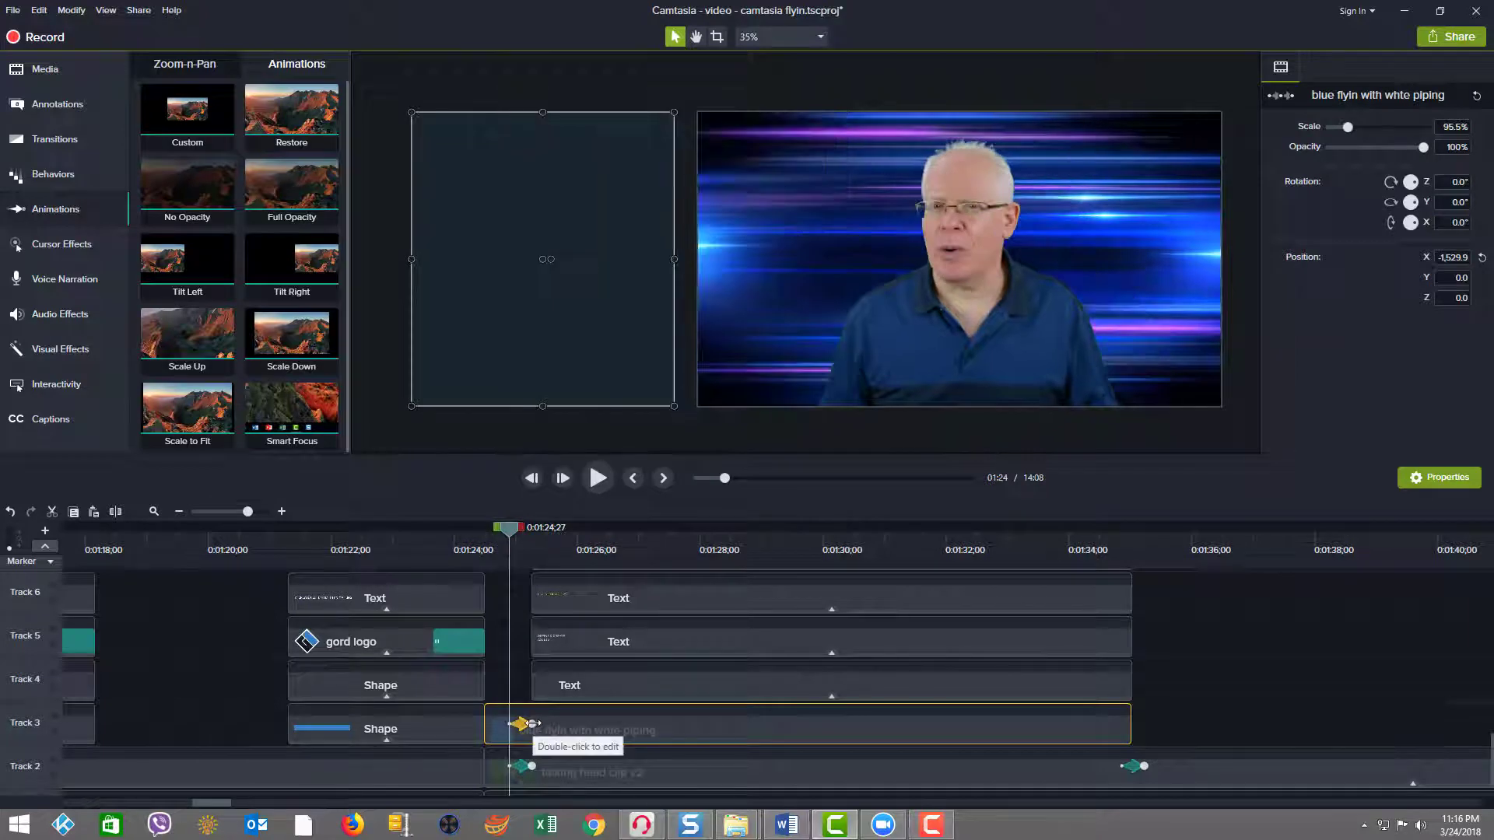
left_click(534, 723)
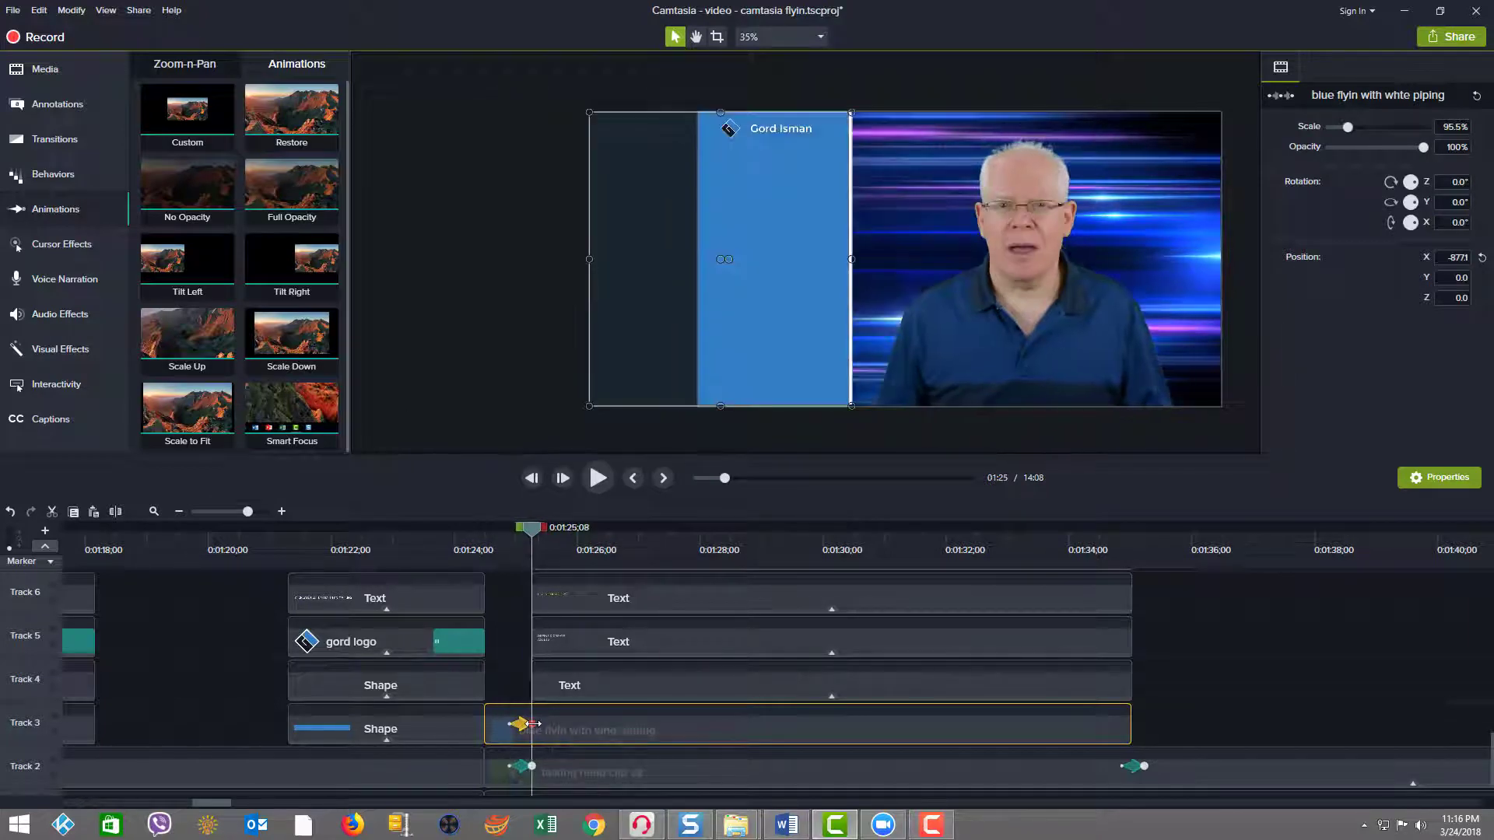
left_click(526, 776)
left_click(523, 727)
Return to the start of the blue panel's animation at 0:01:24;27 and locate its white-piping image in the Media Bin
double_click(511, 724)
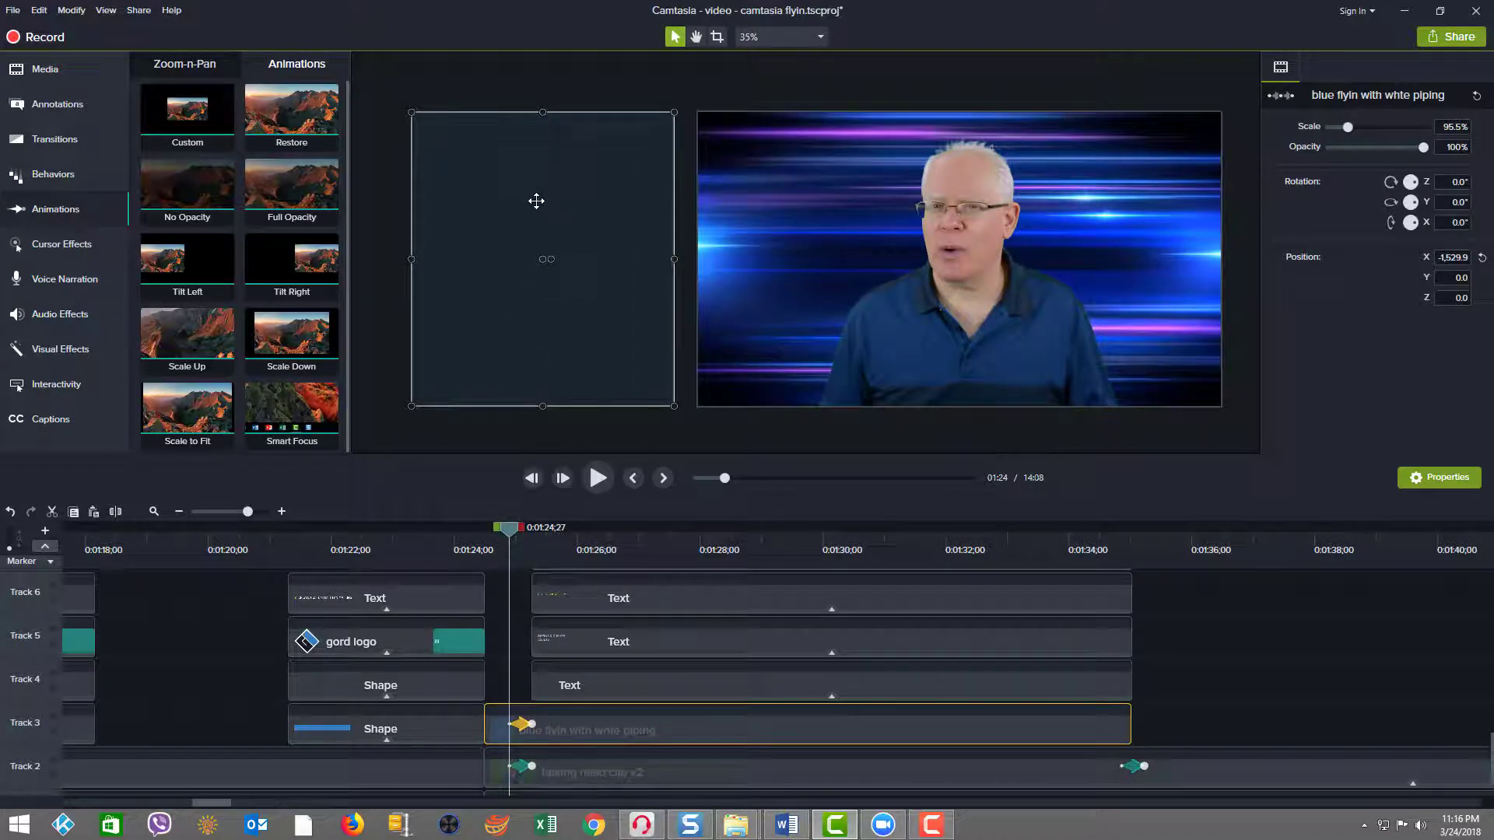
left_click(58, 70)
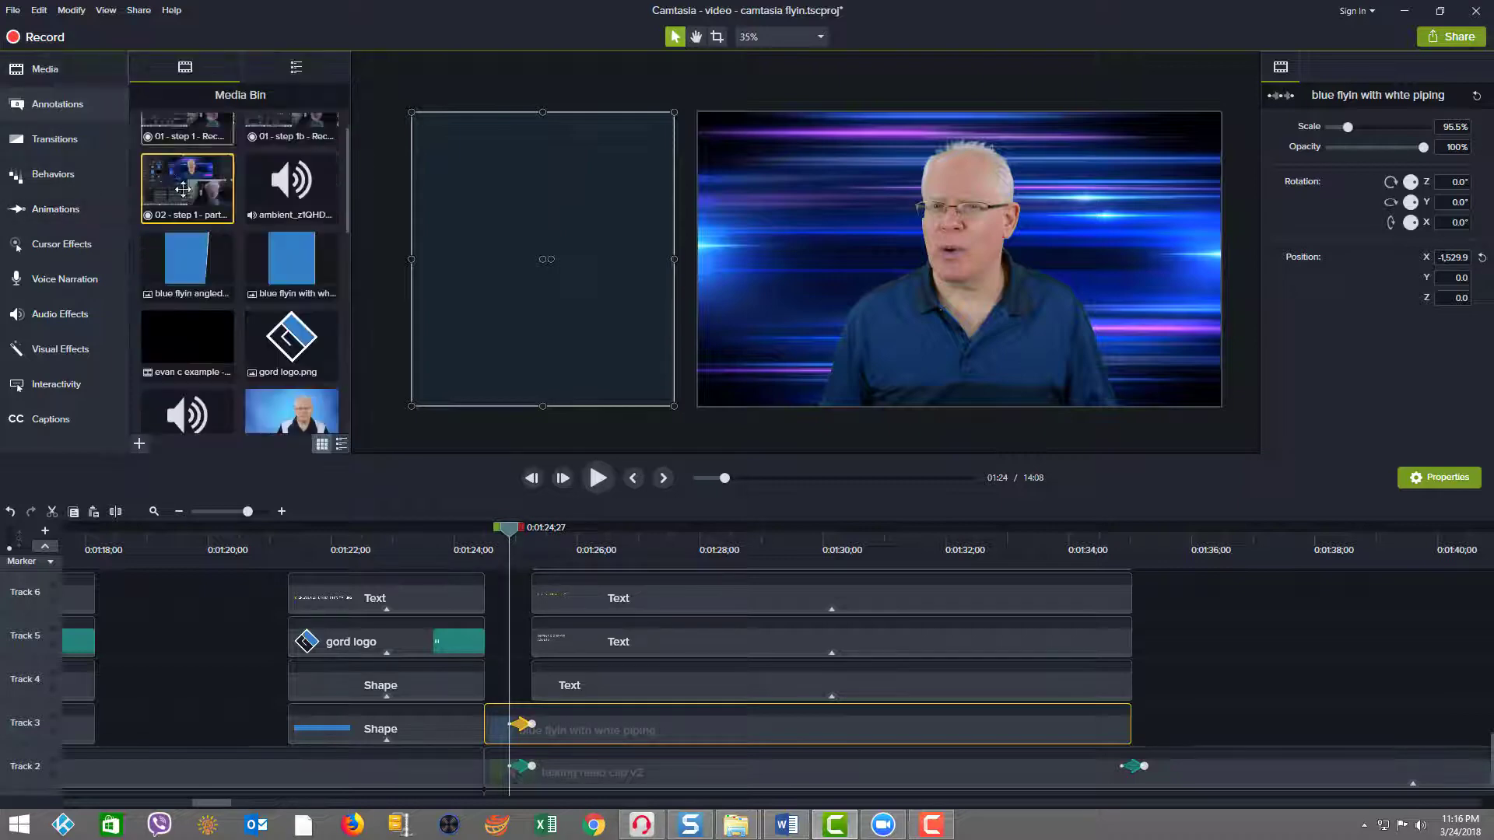
mouse_move(292, 269)
left_mouse_down()
mouse_move(300, 296)
mouse_move(467, 298)
mouse_move(557, 263)
mouse_move(759, 266)
mouse_move(243, 250)
mouse_move(287, 261)
left_mouse_up()
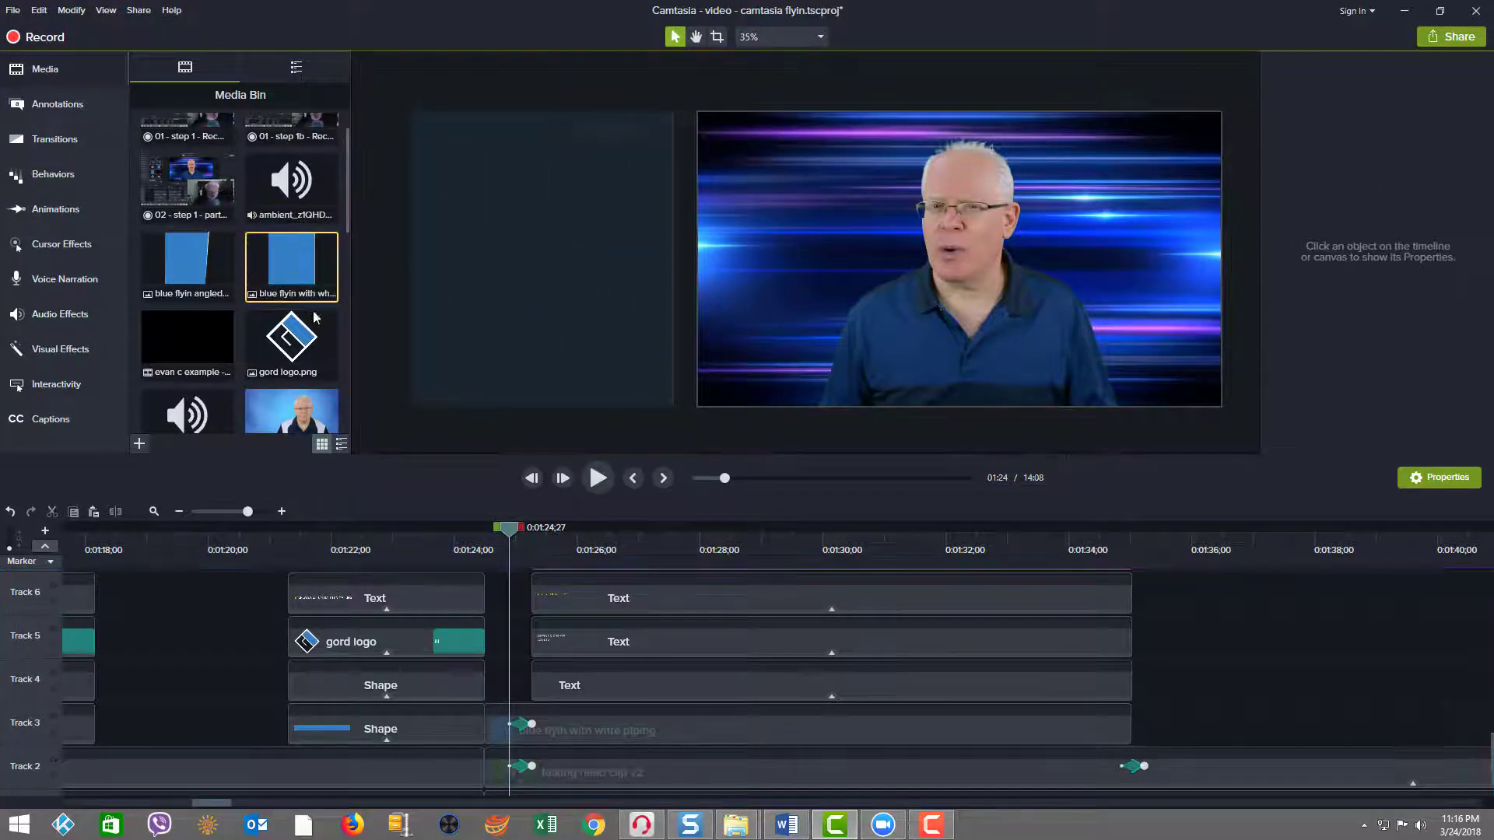
Check the end positions of the blue panel and talking head animations at 0:01:25;08, and return the playhead to 0:01:24;27
left_click(535, 727)
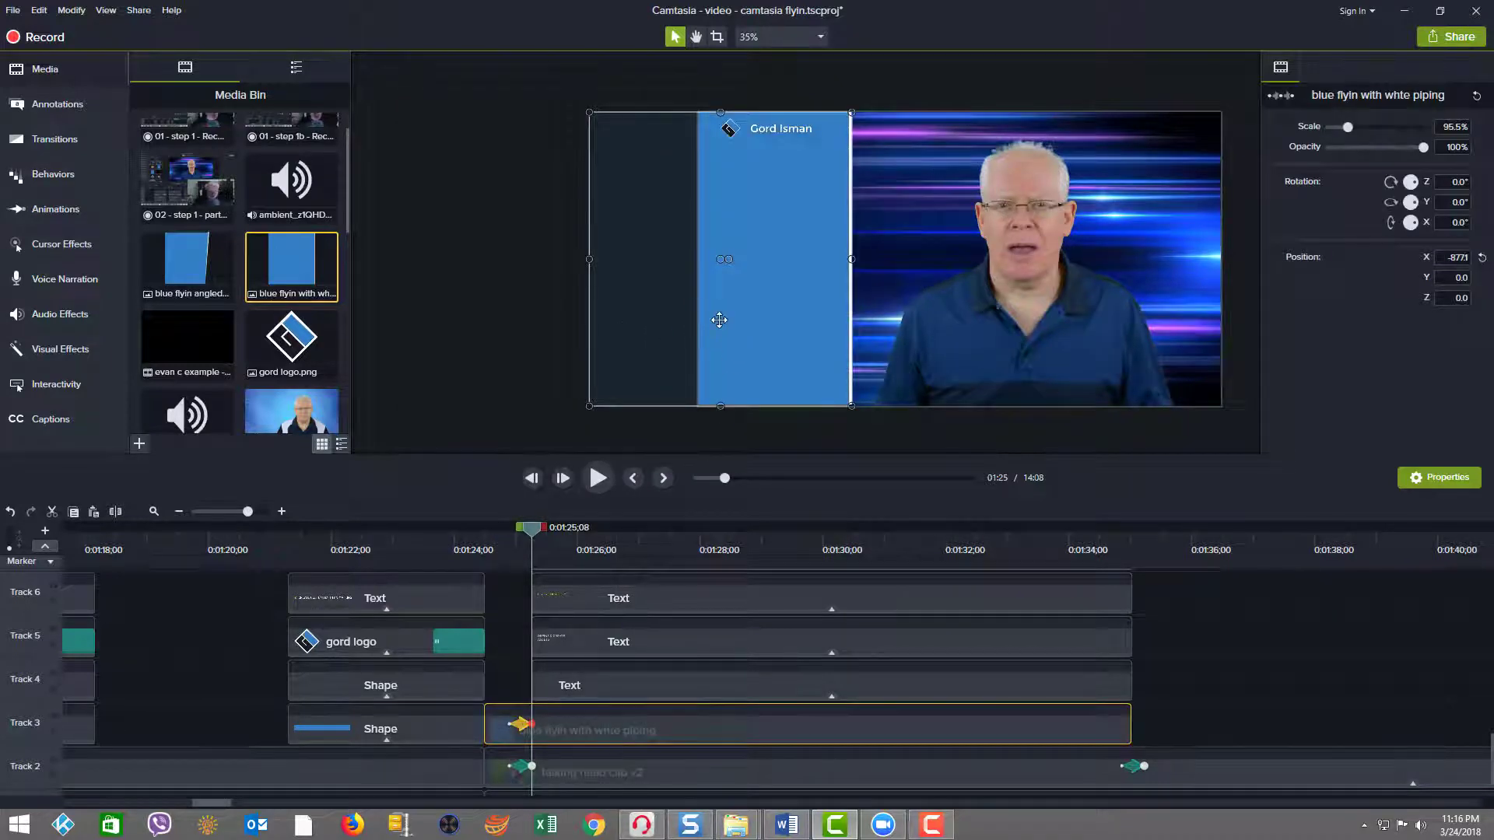
left_click(531, 765)
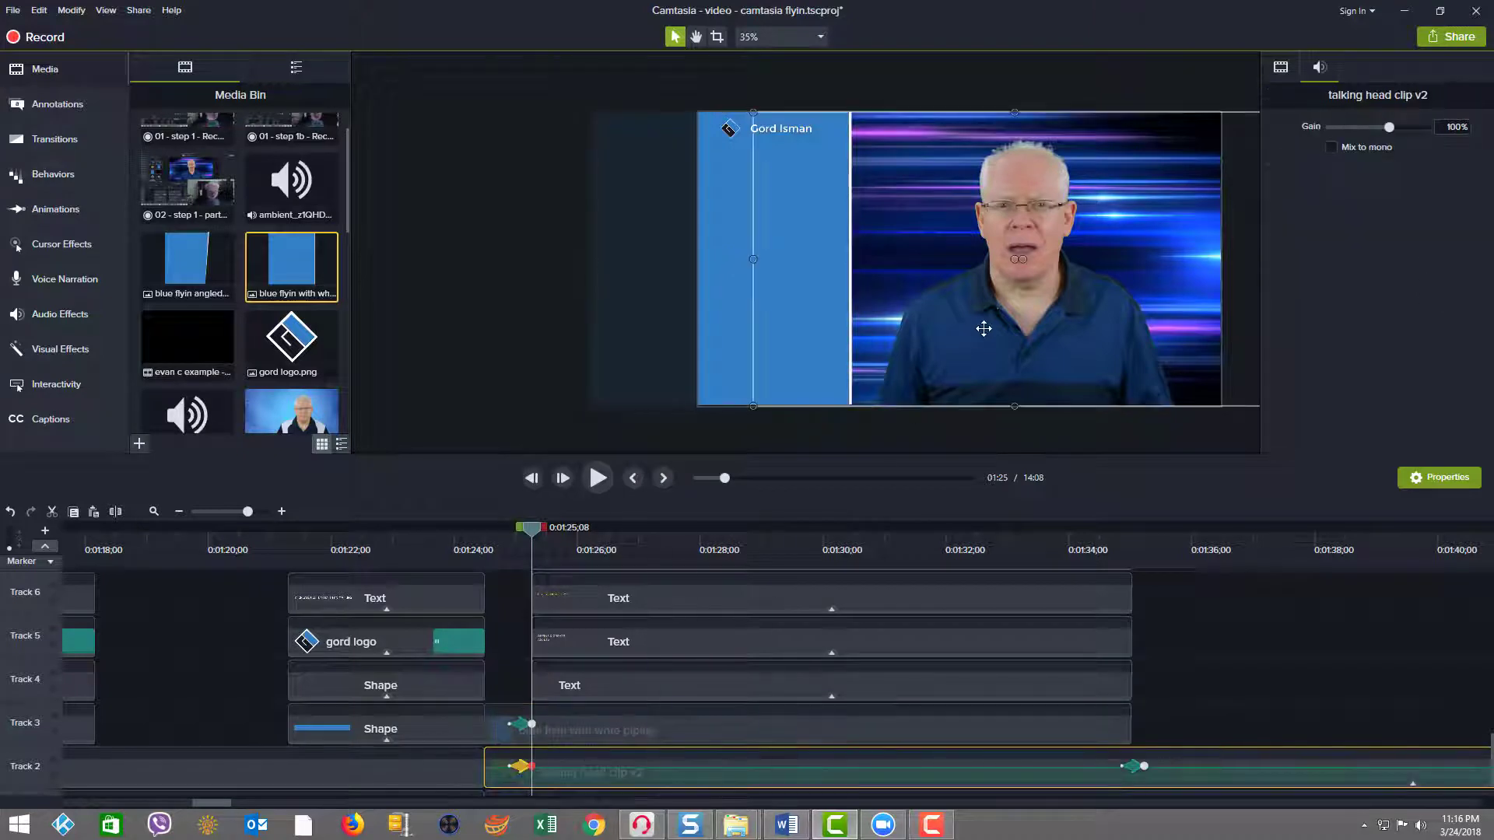
left_click_drag(532, 529, 507, 537)
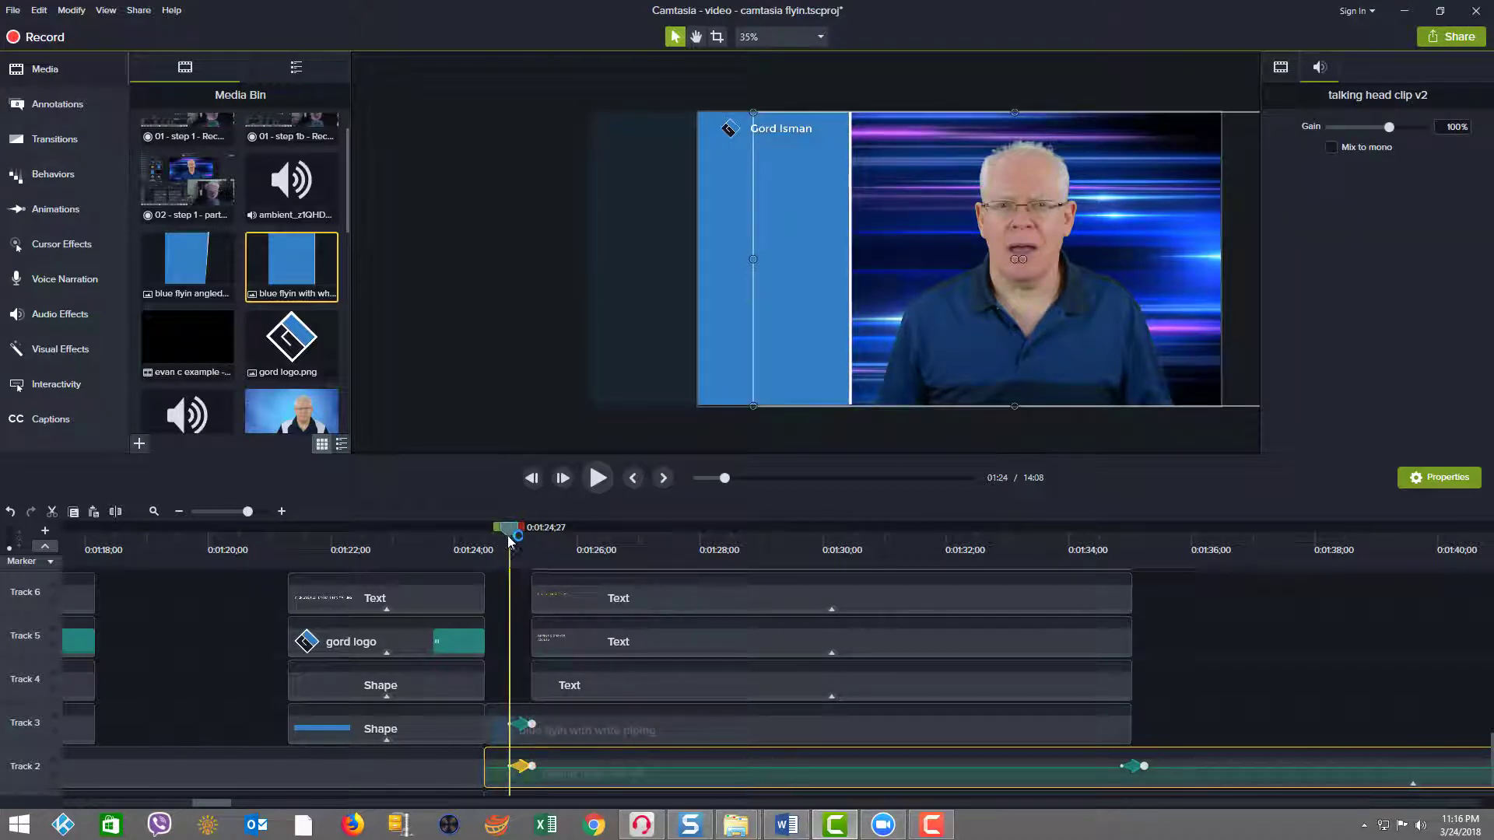
Check where the name text and white-border logo end up on the panel when their animations finish at 0:01:25;08
scroll(532, 592, "up", 5)
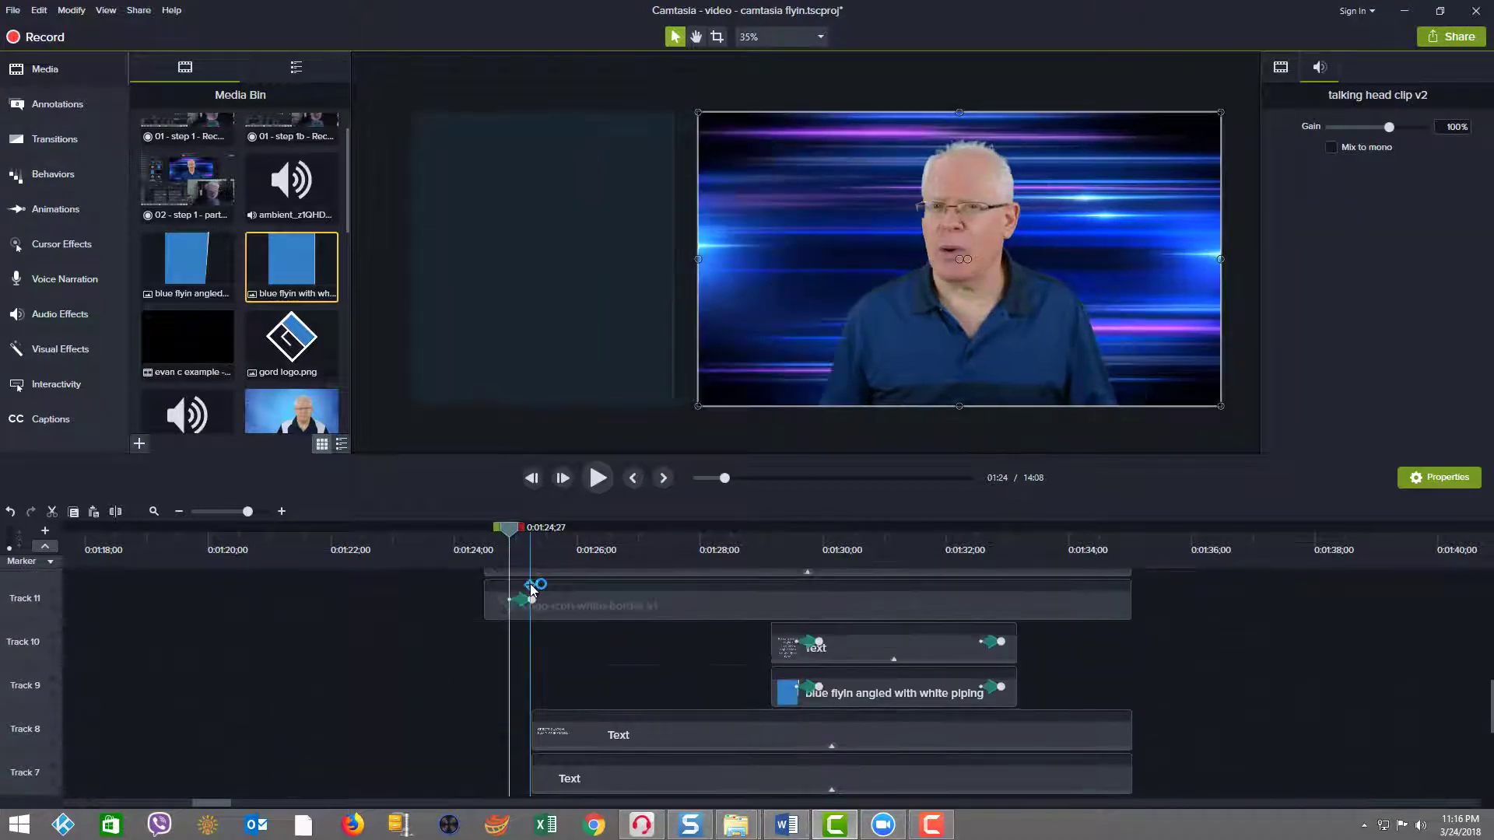
scroll(535, 618, "down", 1)
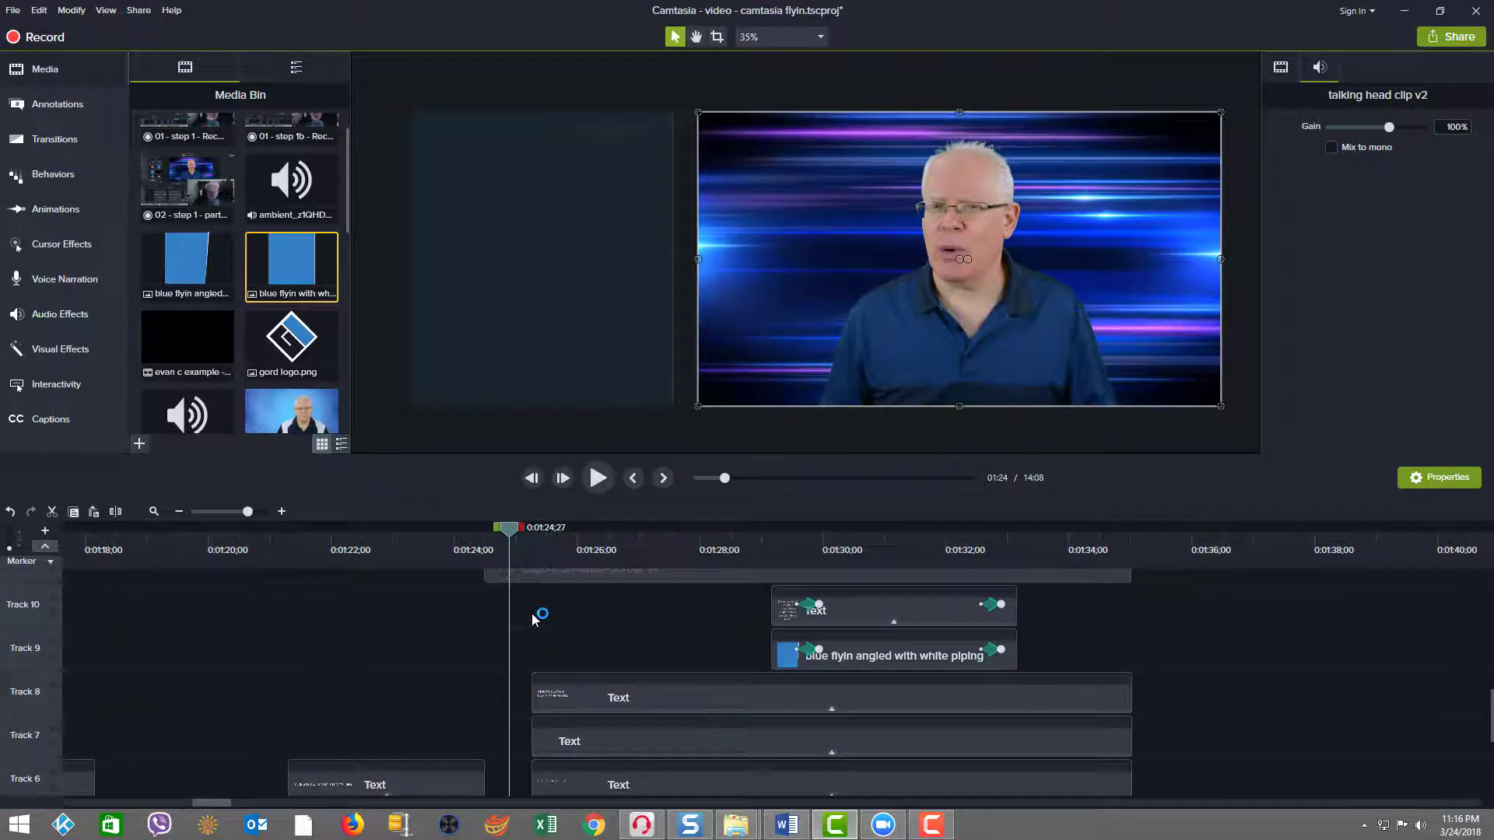
scroll(536, 619, "up", 5)
scroll(532, 620, "down", 2)
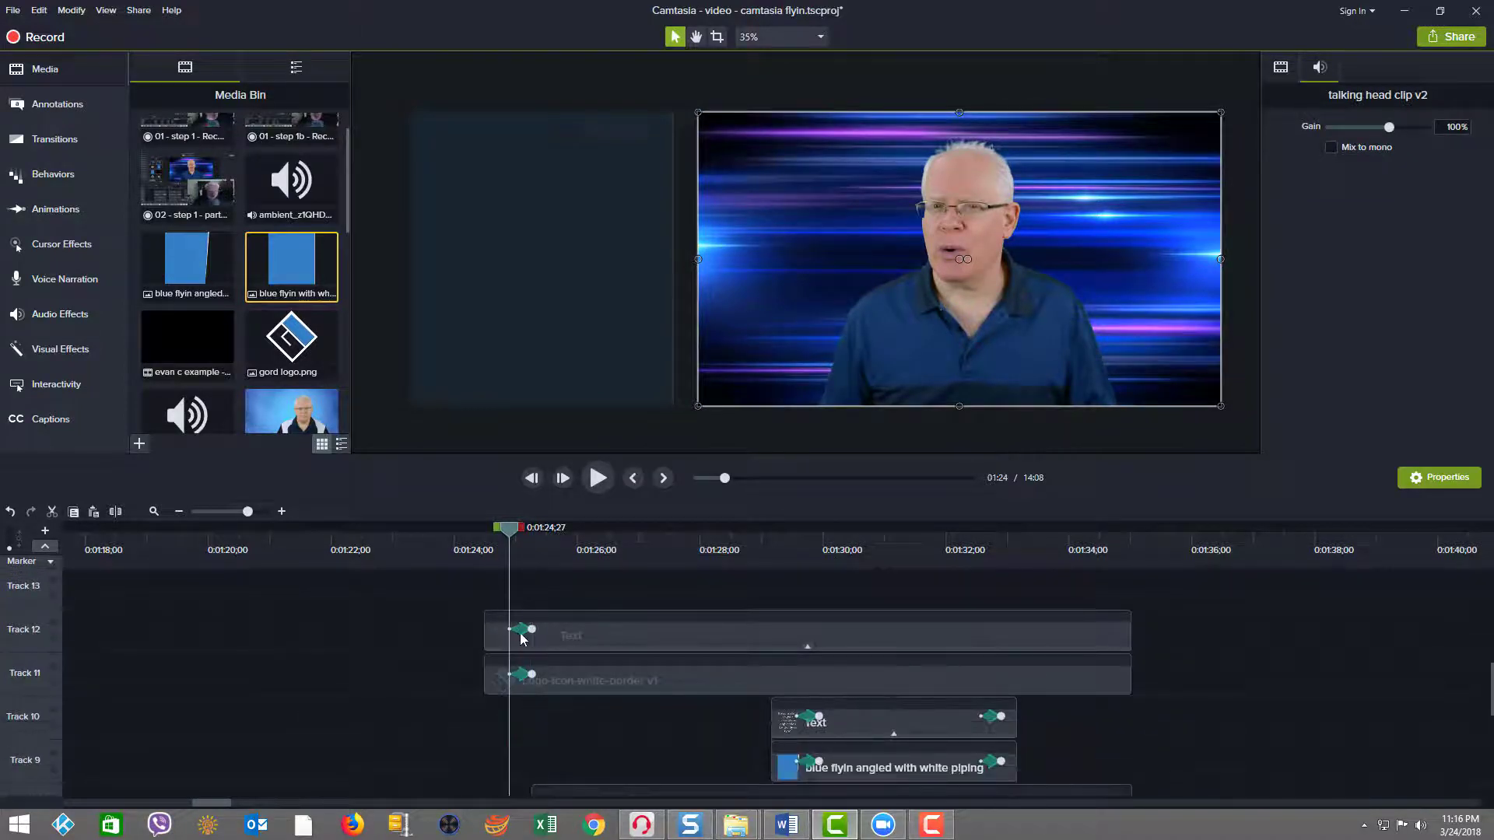
left_click(533, 630)
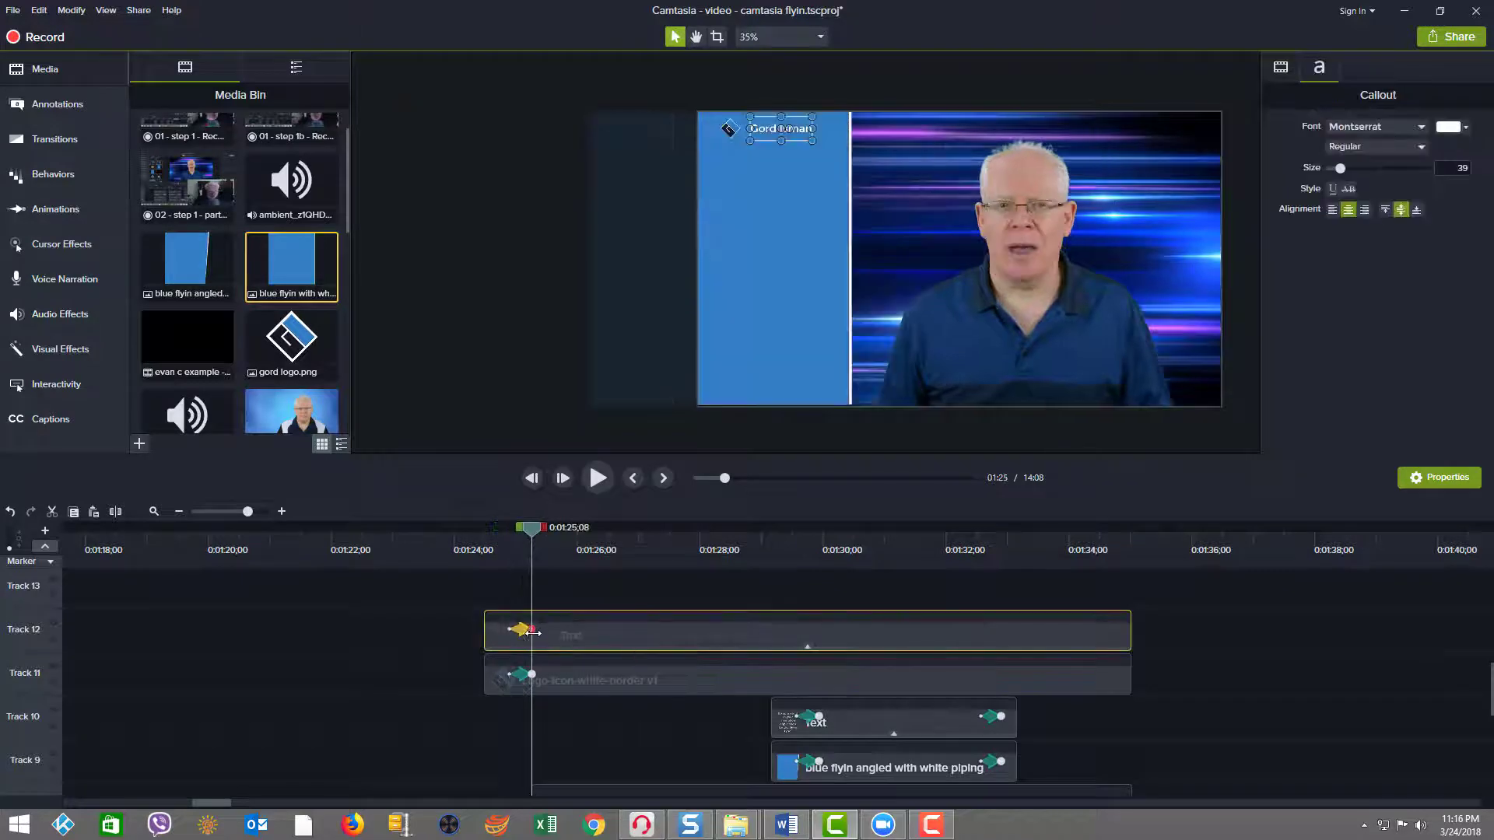
left_click(533, 674)
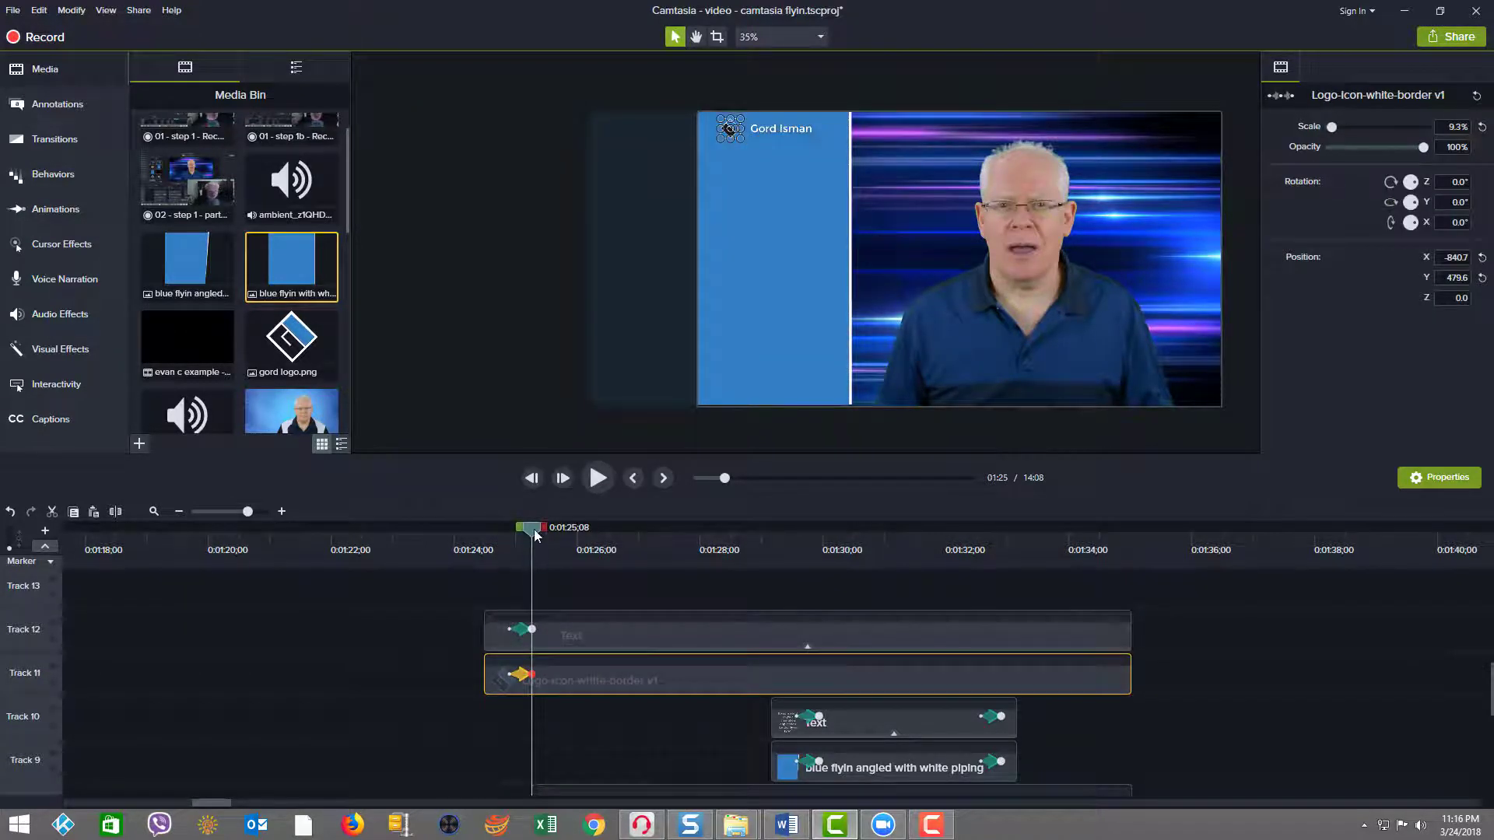
Play the complete side-panel fly-in and text reveal from 0:01:24;15 to 0:01:27;26, pausing once along the way
left_click_drag(529, 532, 481, 539)
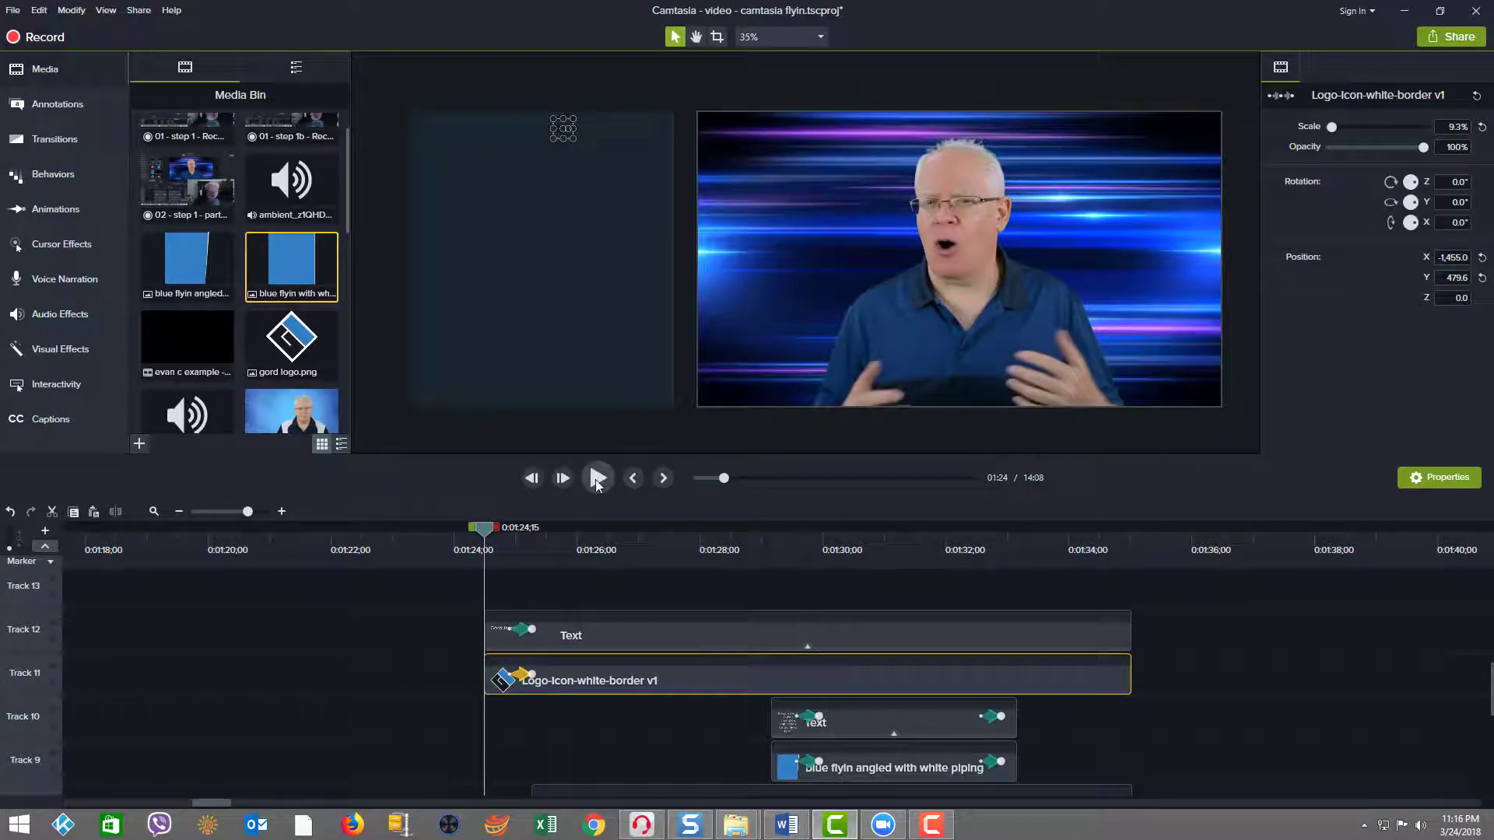
left_click(598, 478)
left_click(598, 479)
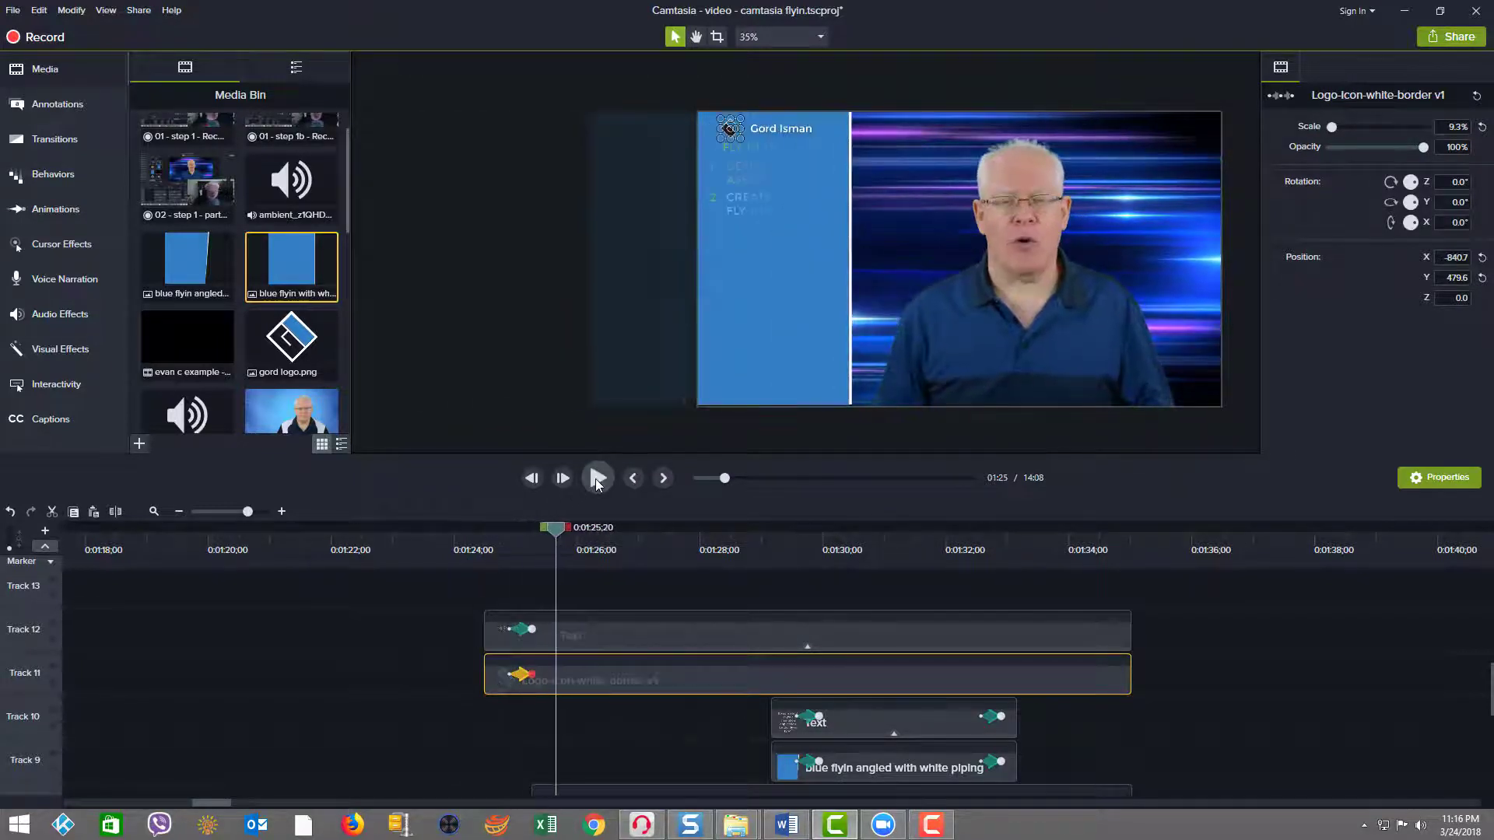
left_click(598, 478)
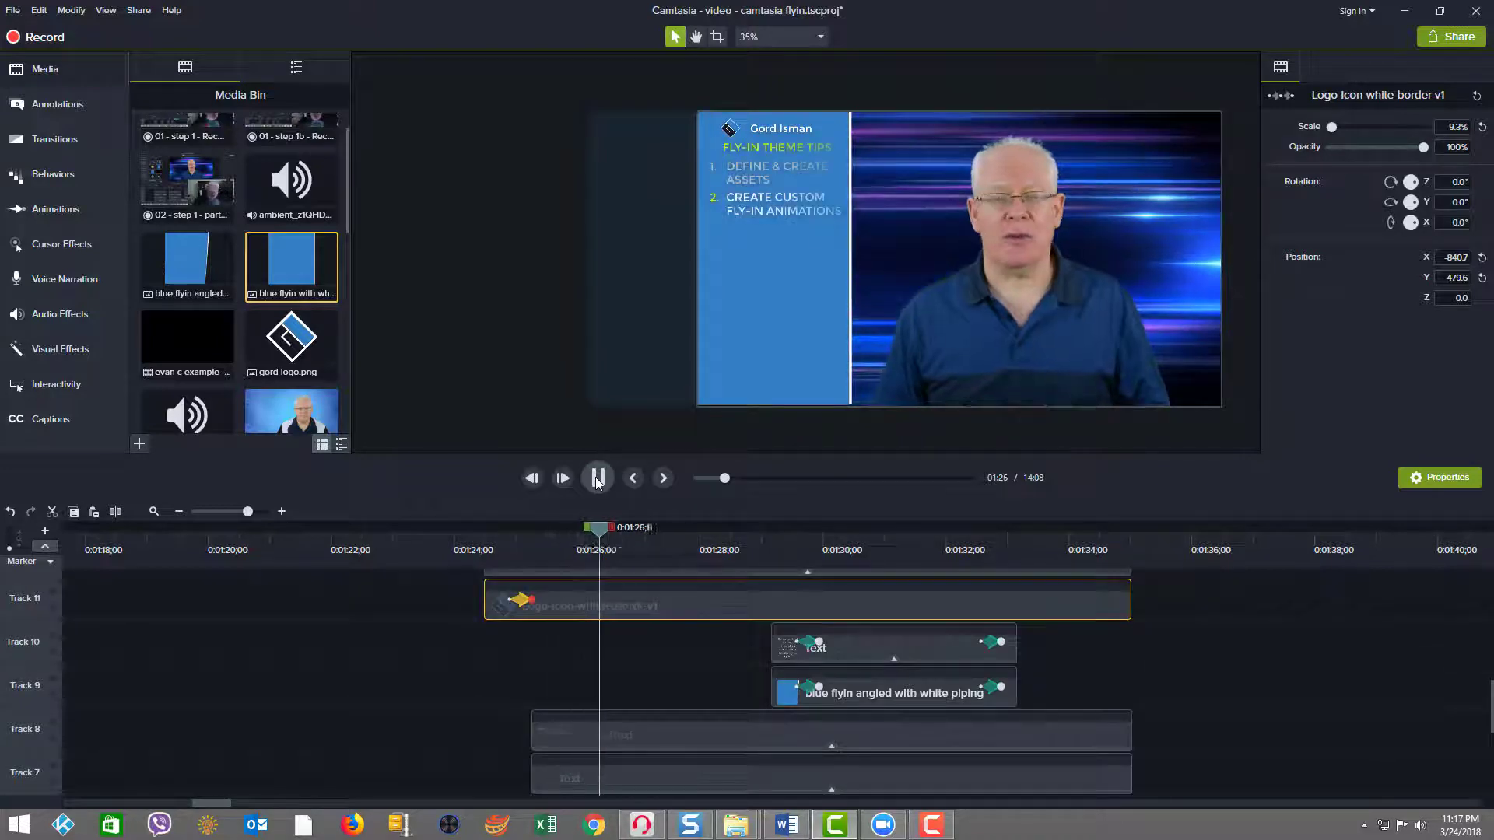
left_click(597, 478)
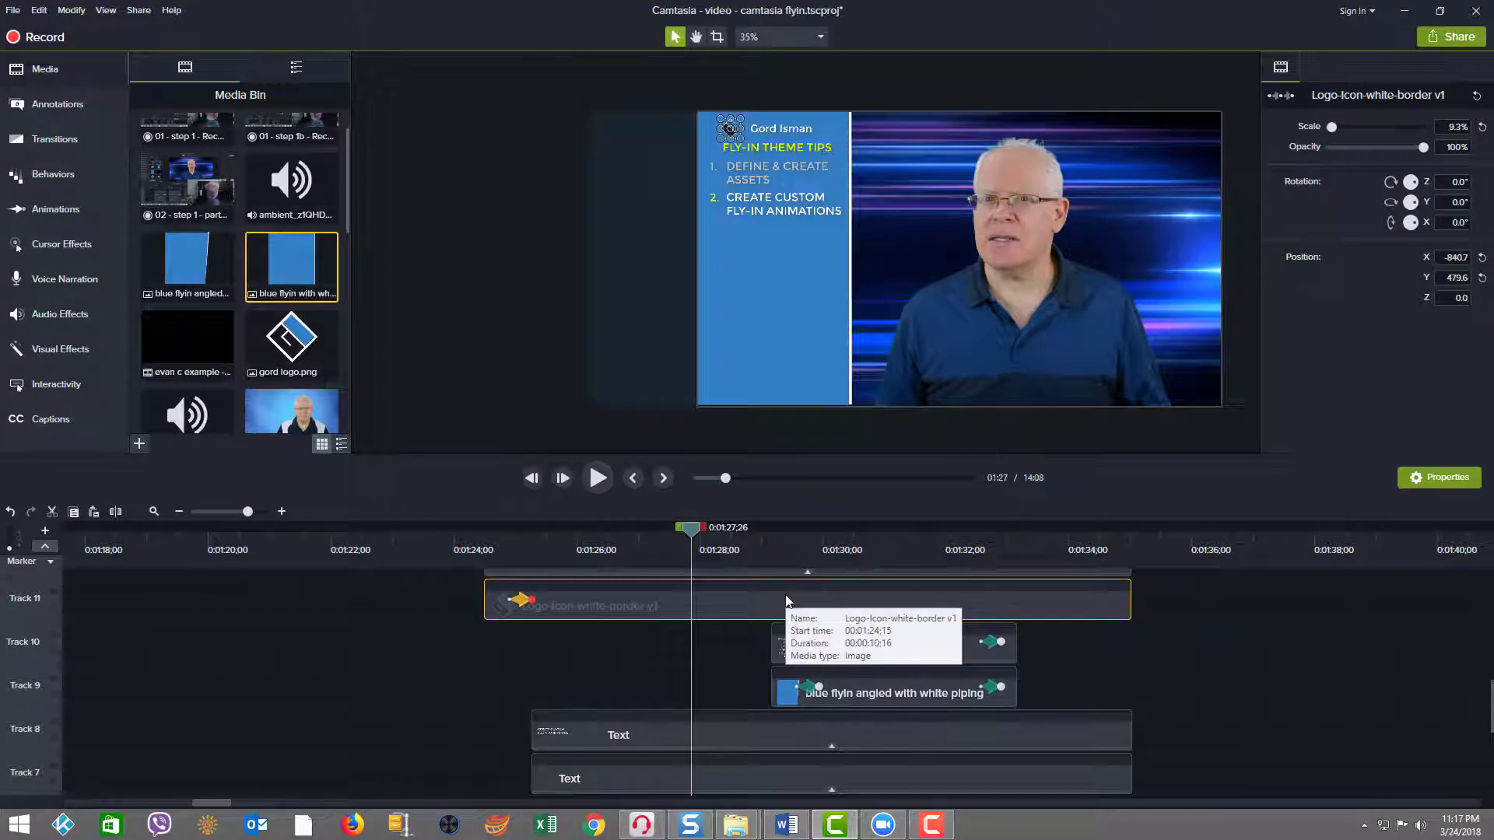
Check the Fade behavior on the text clips on Tracks 8, 7 and 6, including the fade-in settings of the Track 8 clip
scroll(744, 603, "up", 2)
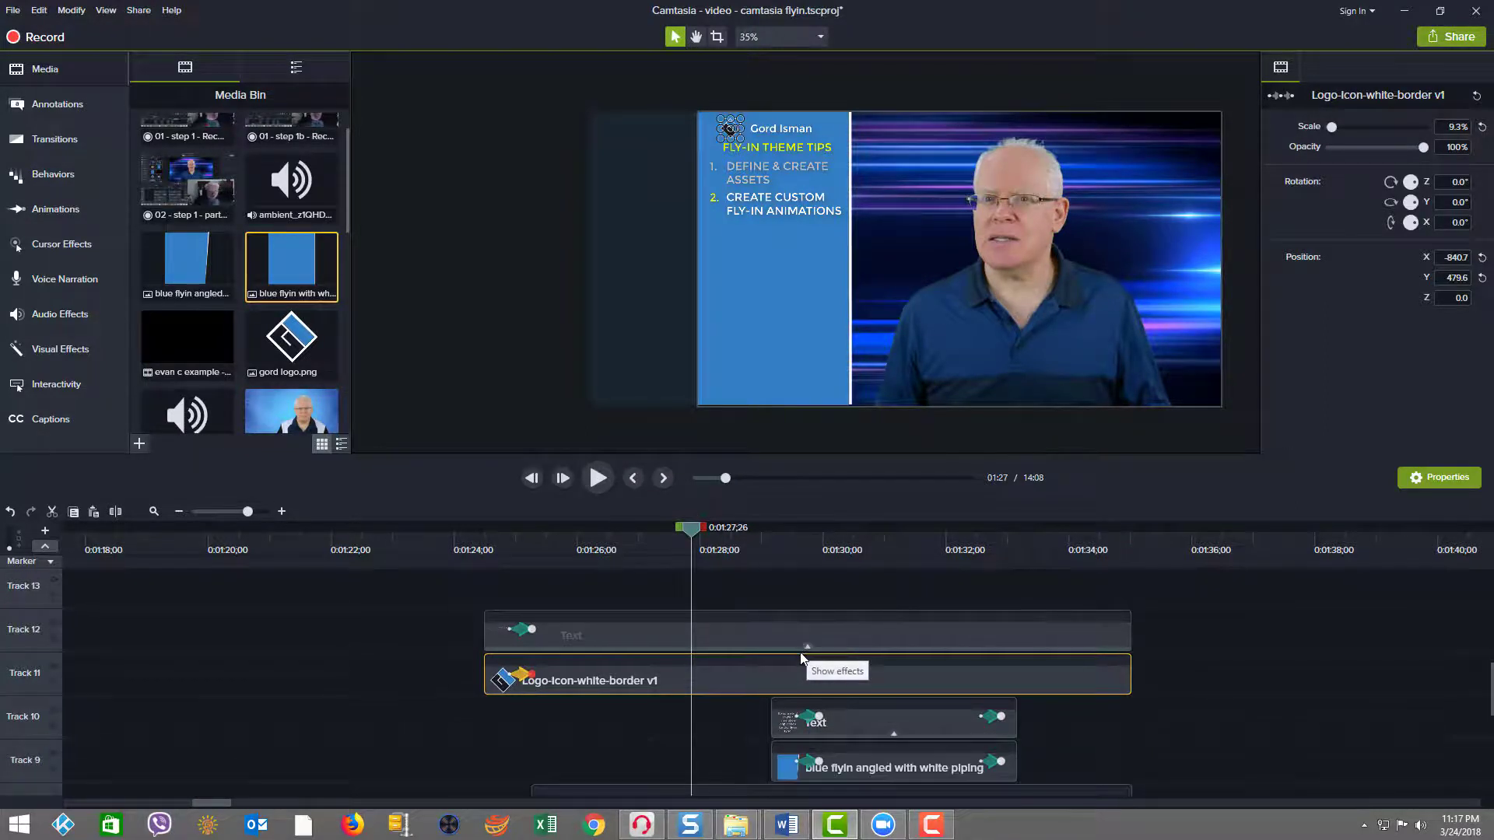
scroll(802, 658, "down", 4)
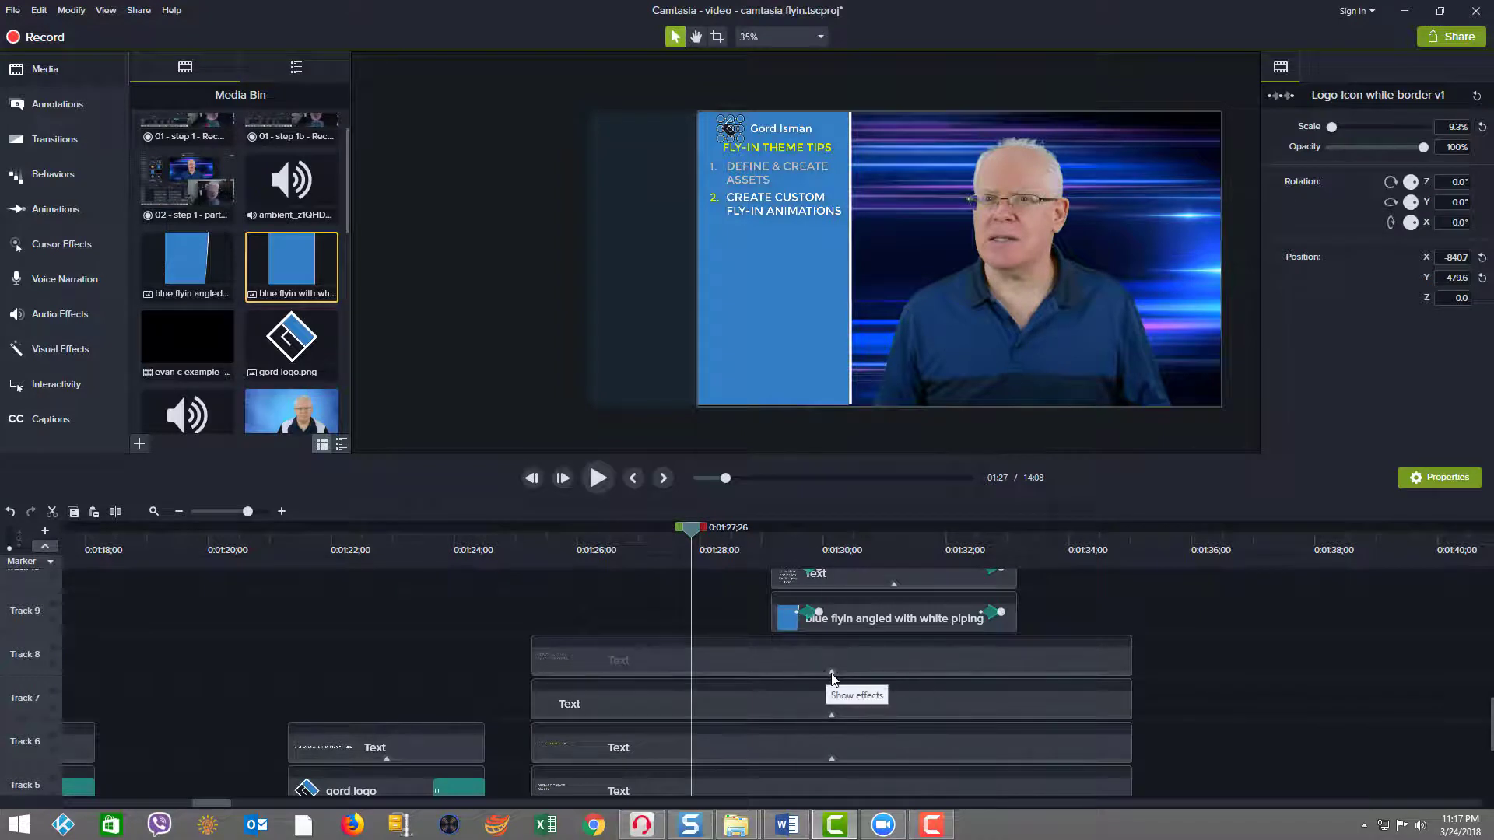
left_click(831, 673)
left_click(745, 668)
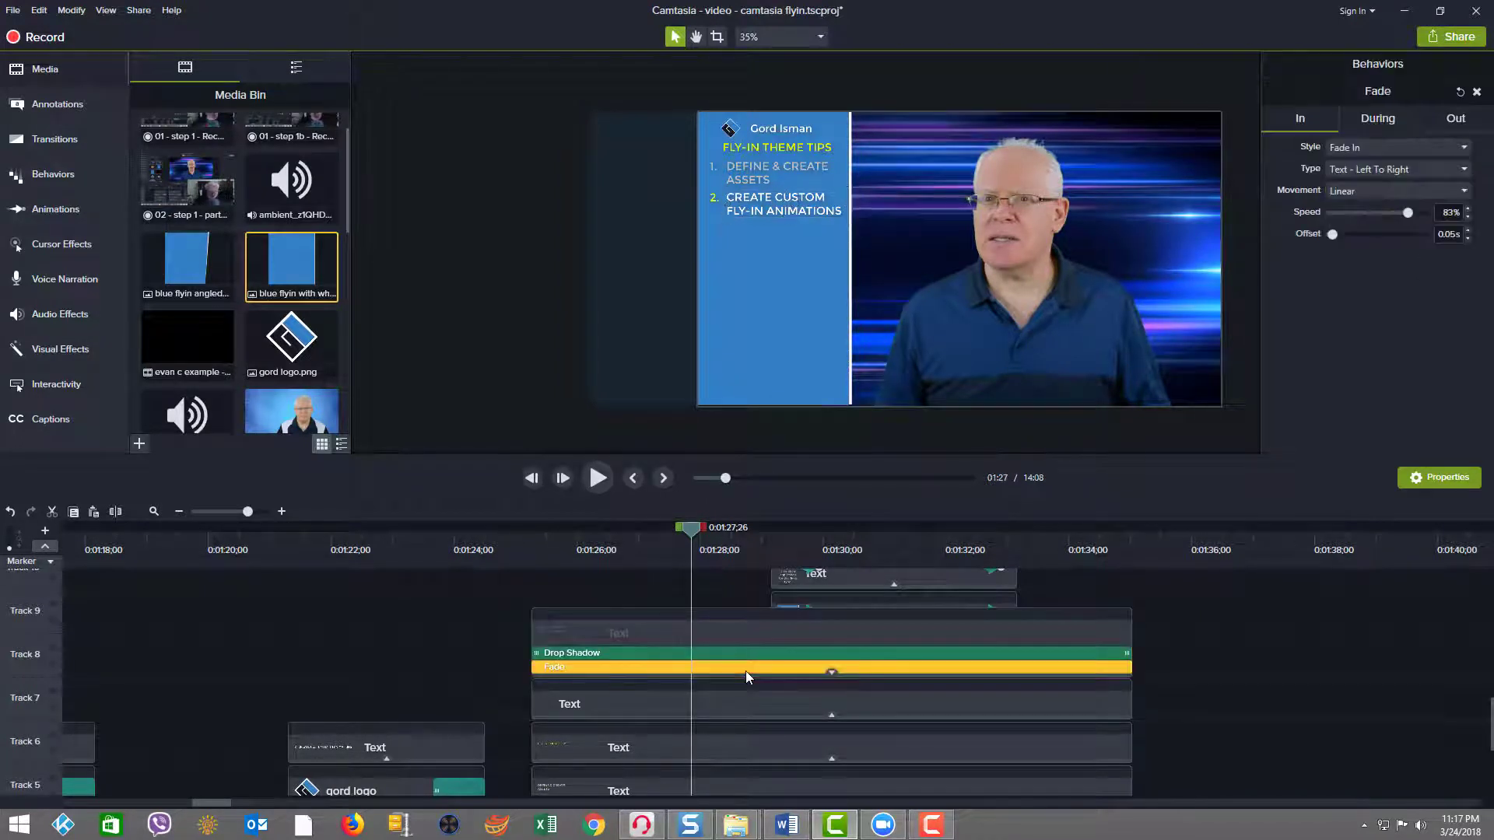
left_click(830, 717)
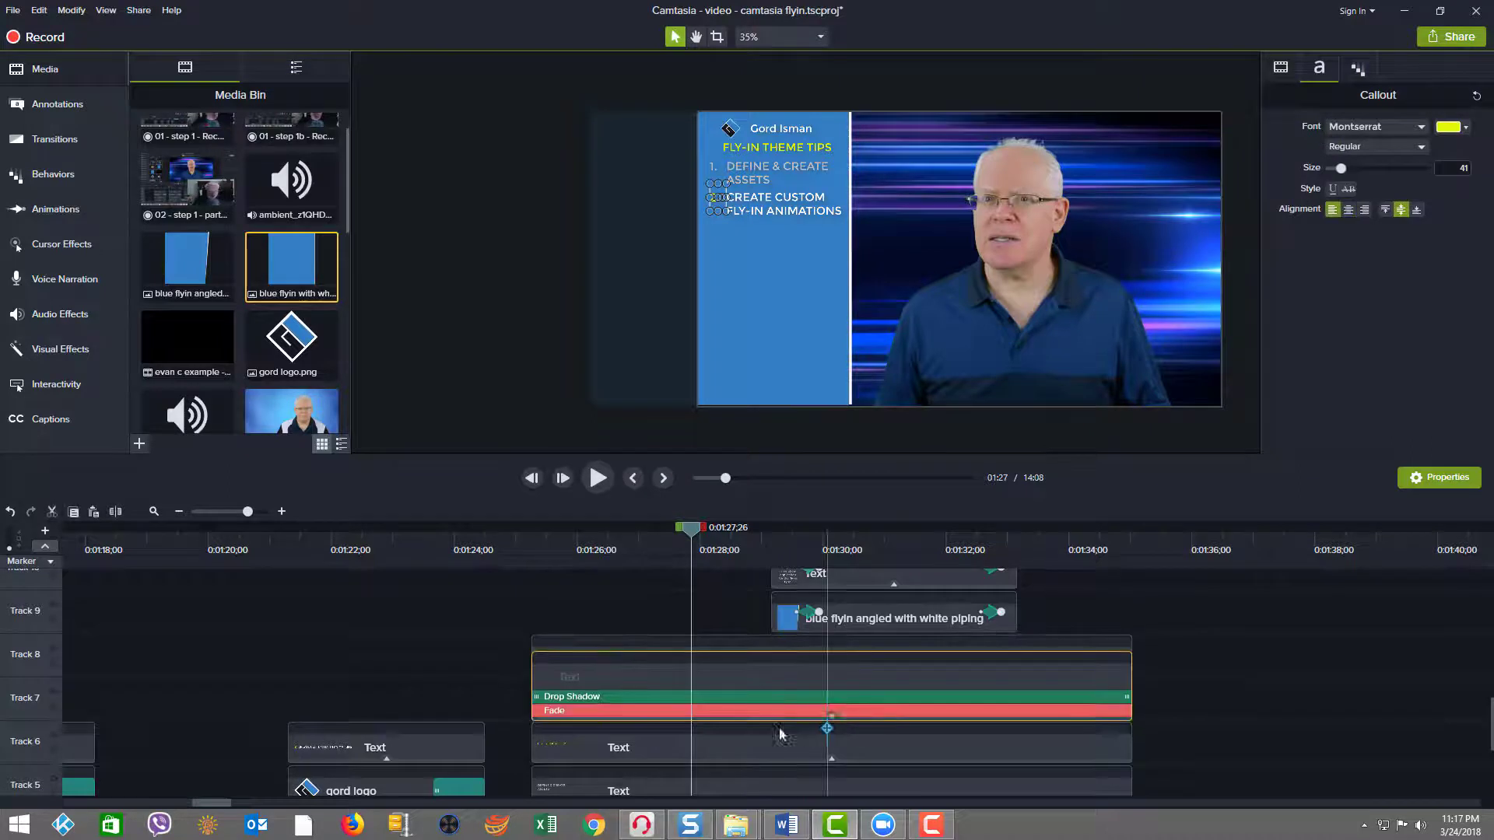
left_click(828, 760)
scroll(809, 760, "up", 2)
scroll(817, 758, "down", 3)
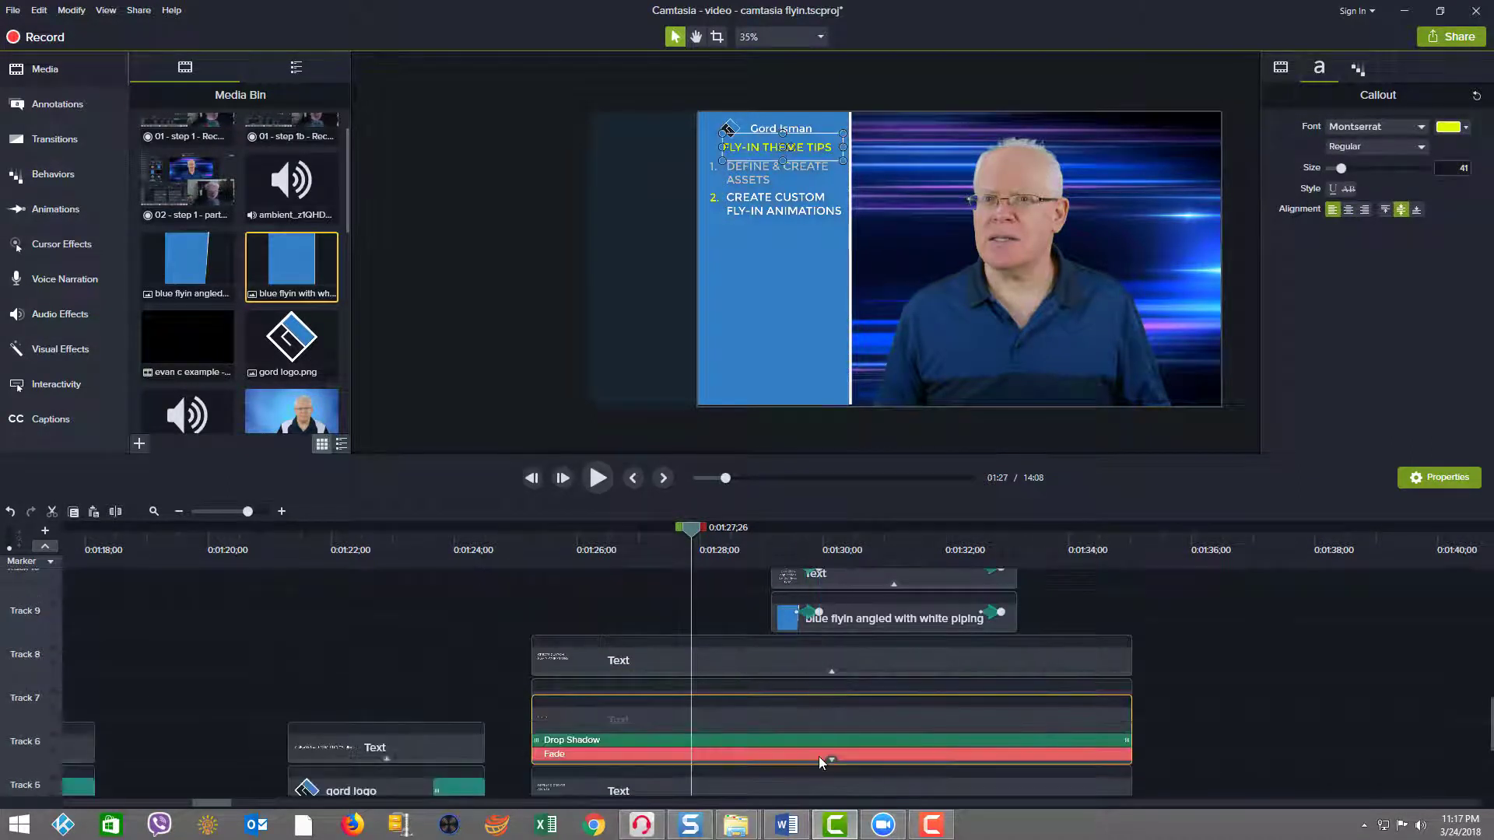
Check the Fade behavior on the text clips on Tracks 5 and 4, opening the fade-in settings of the Track 4 clip
scroll(819, 761, "down", 1)
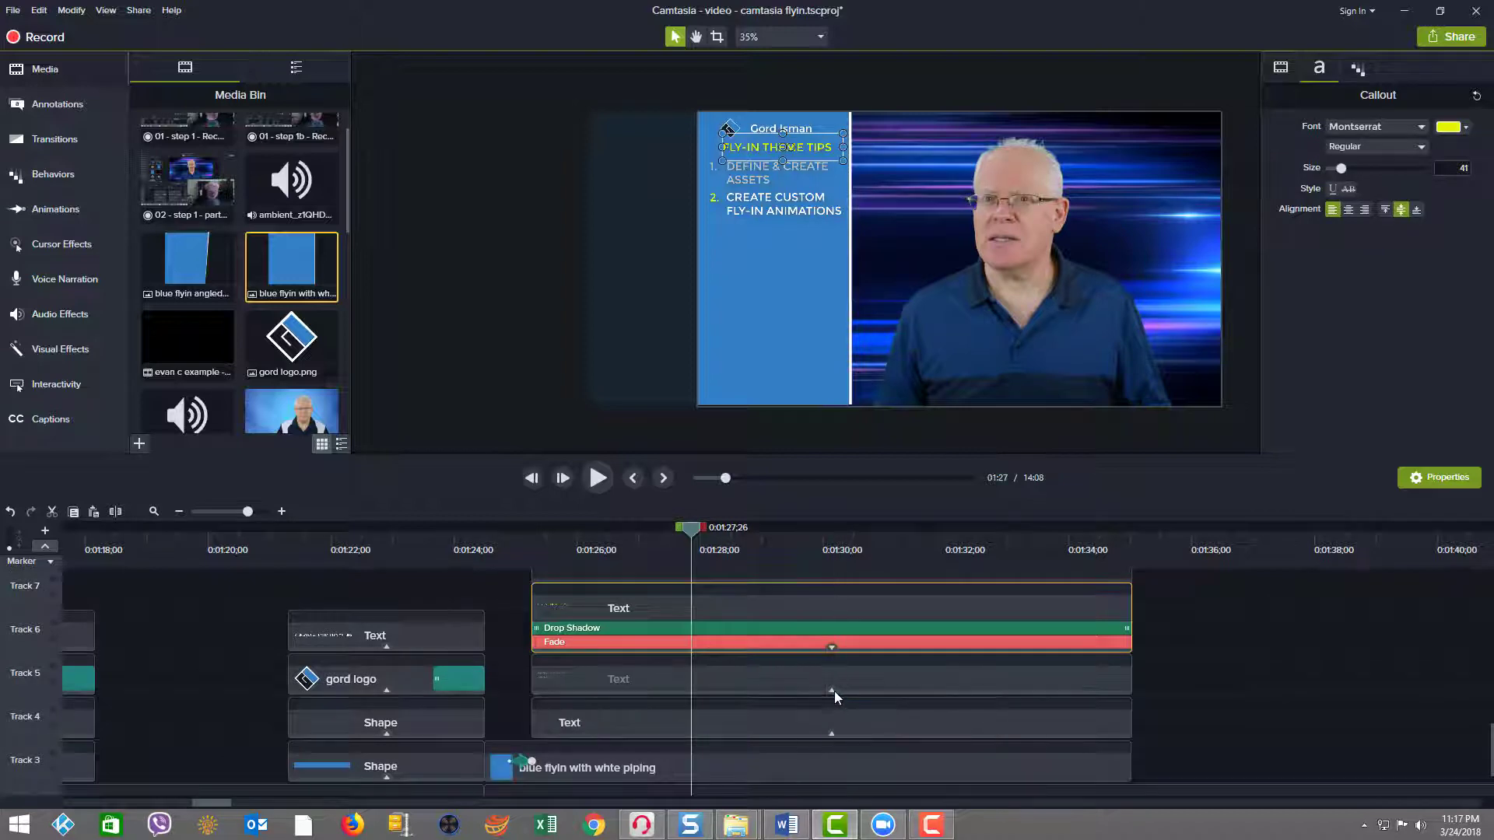
left_click(834, 691)
left_click(830, 736)
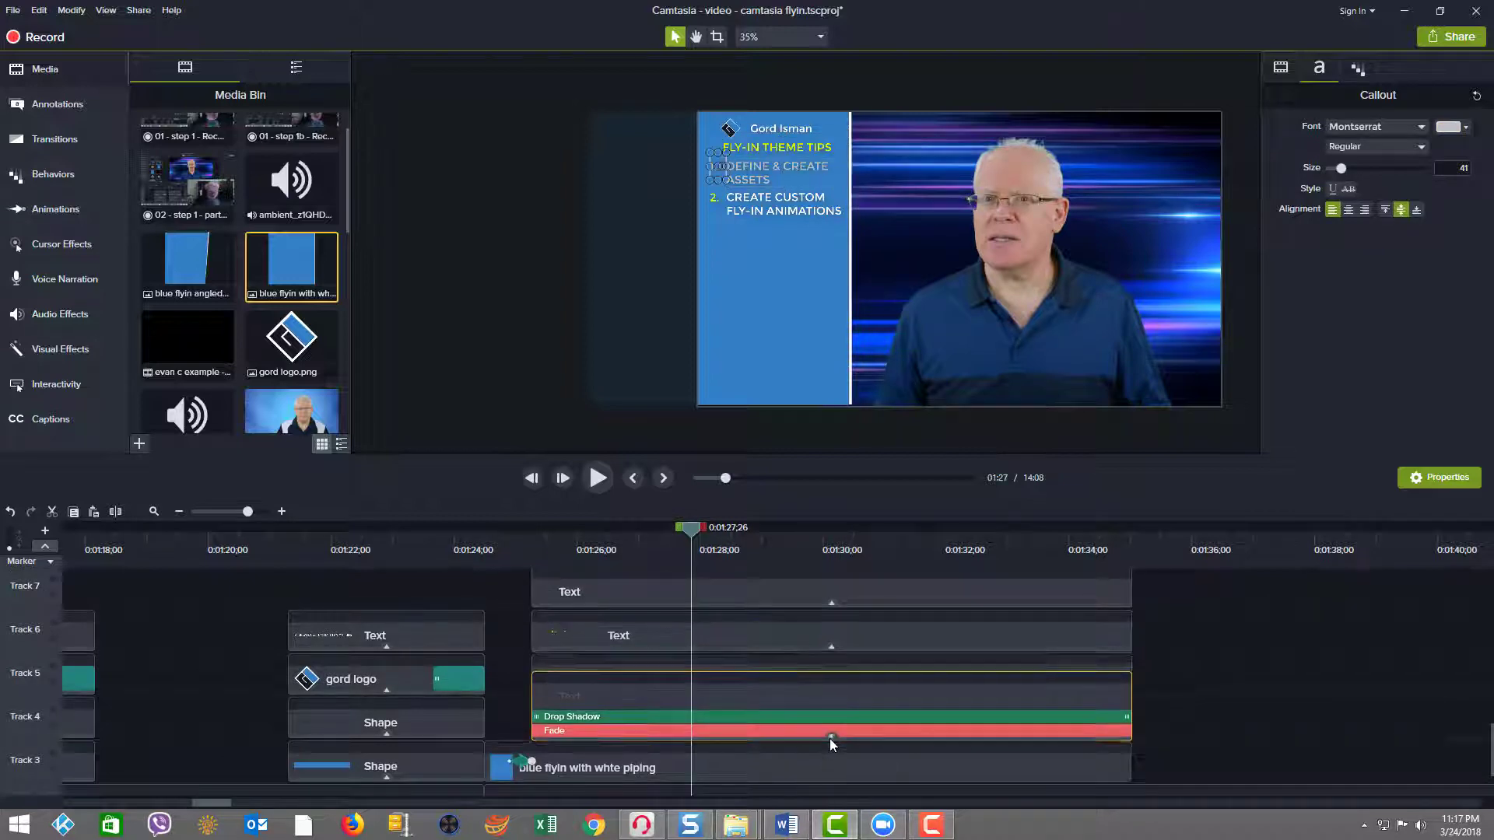
left_click(721, 729)
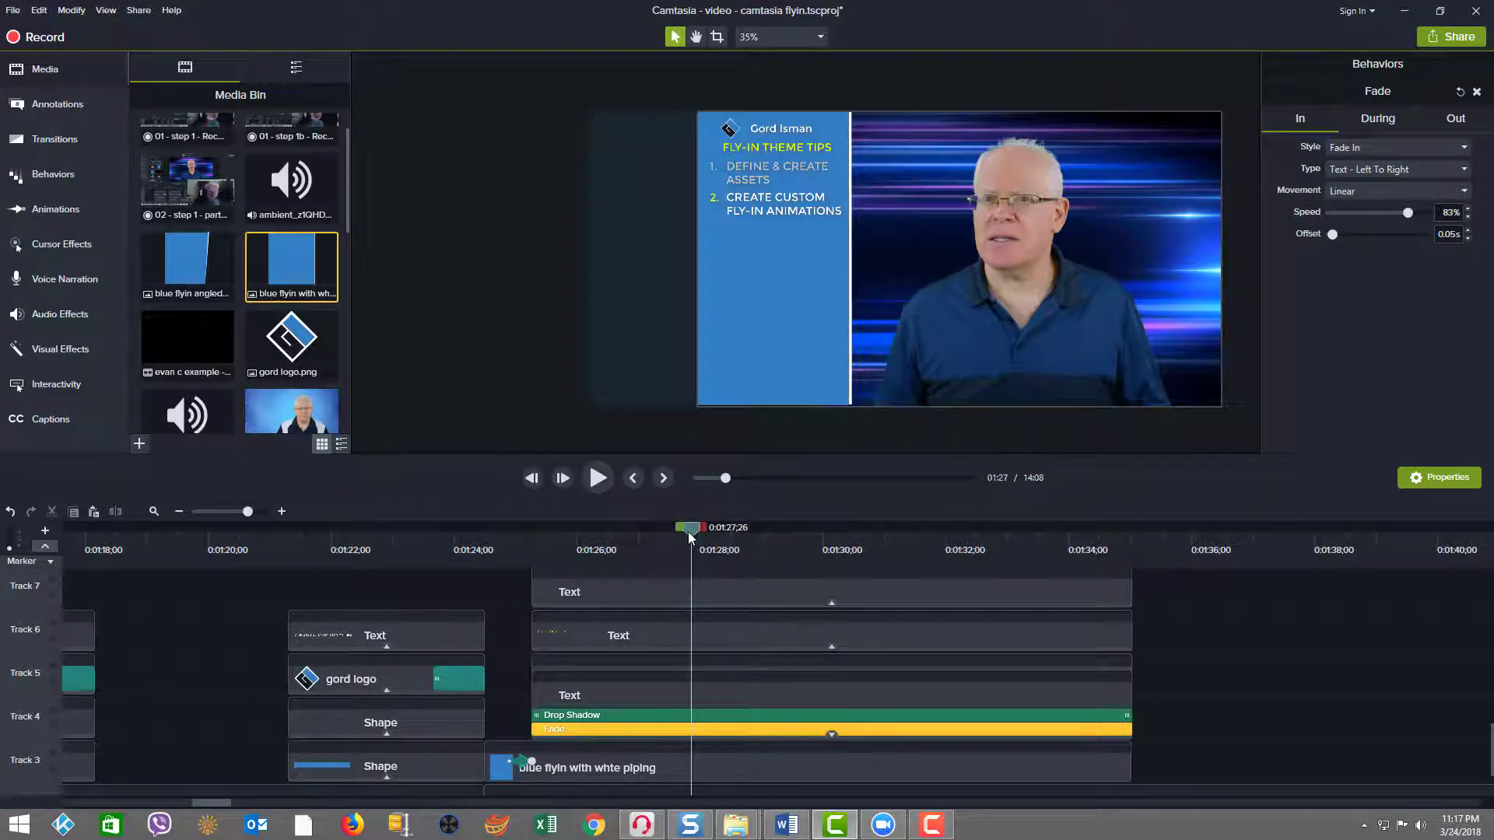
Play the angled panel's fly-in from 0:01:27;17 to 0:01:30;01
mouse_move(689, 537)
left_mouse_down()
mouse_move(576, 535)
mouse_move(673, 536)
left_mouse_up()
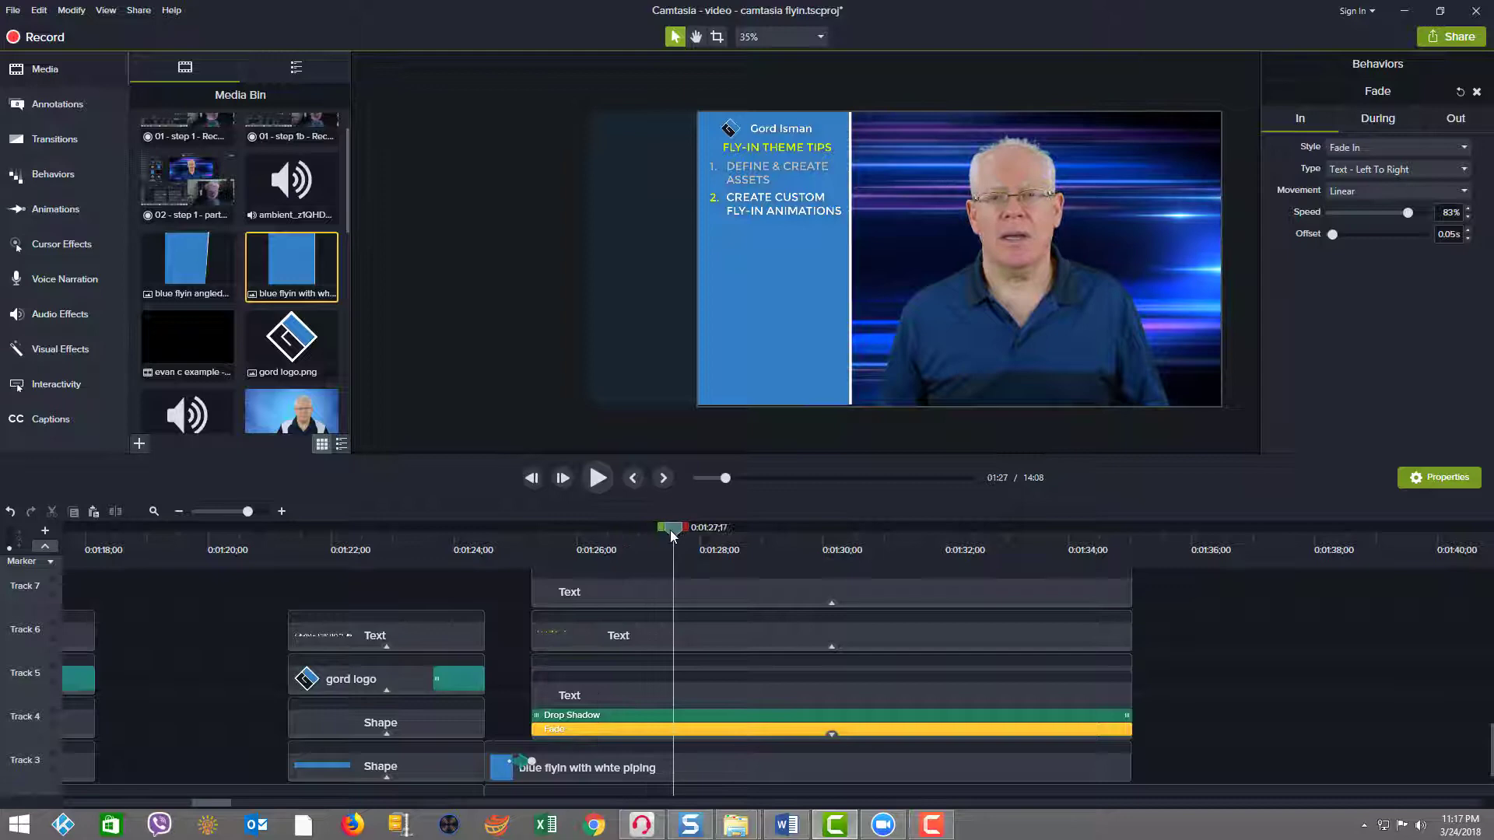
left_click(598, 479)
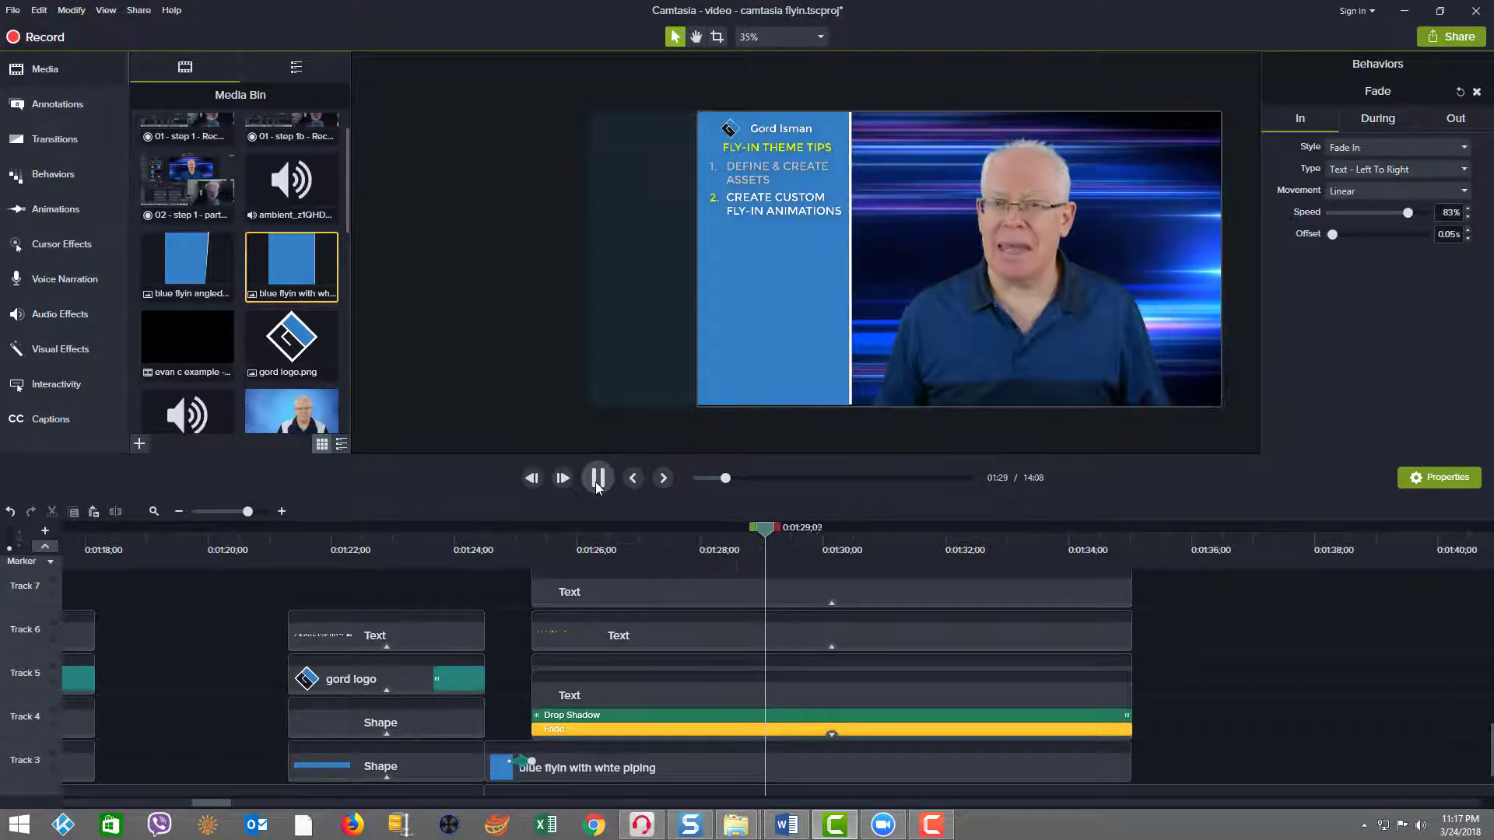
left_click(597, 479)
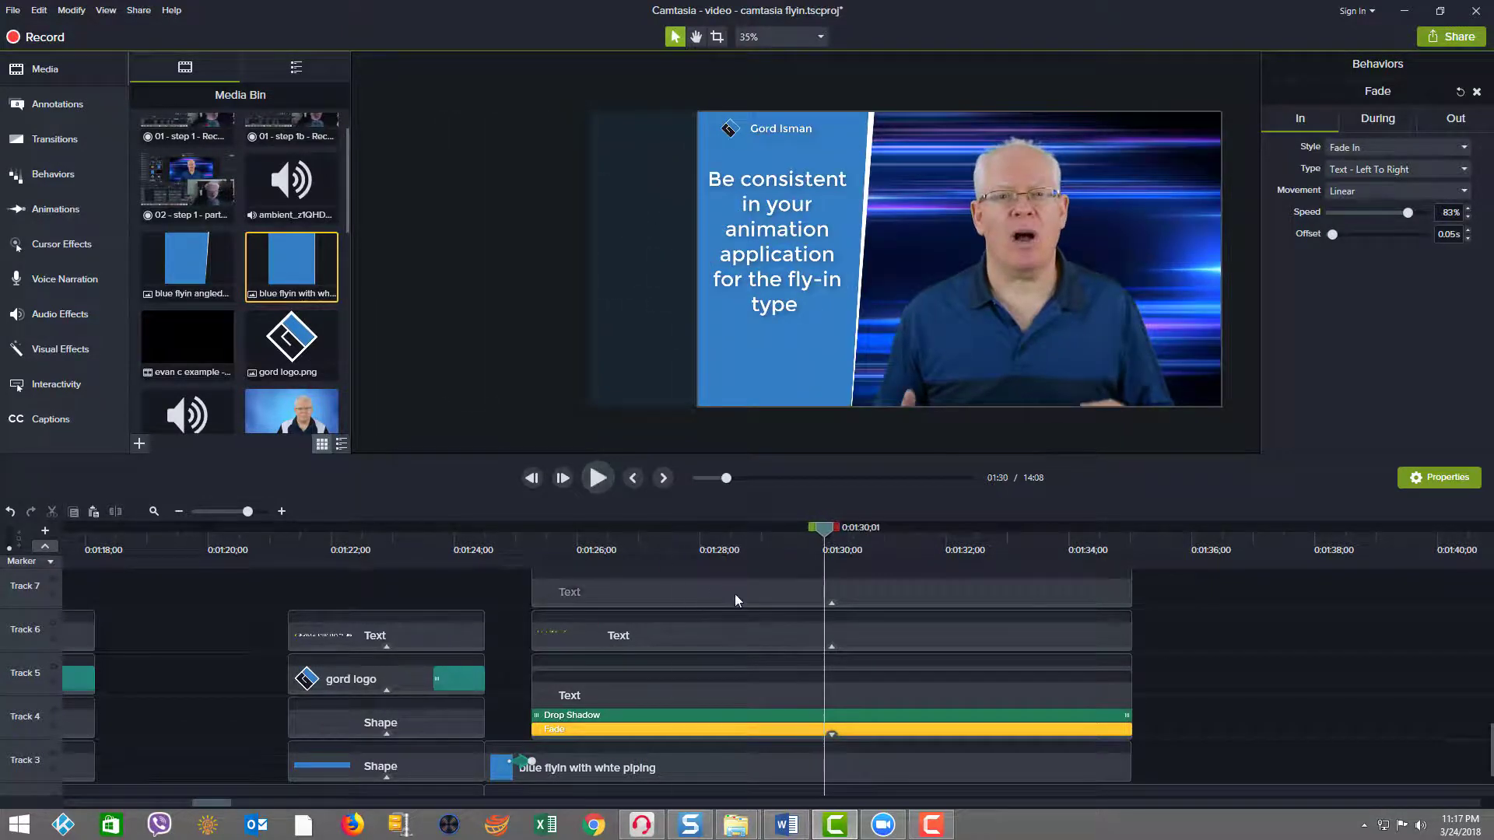
Return to the start of the angled panel clips at 0:01:29;05 and locate the blue angled image in the Media Bin
scroll(749, 605, "up", 4)
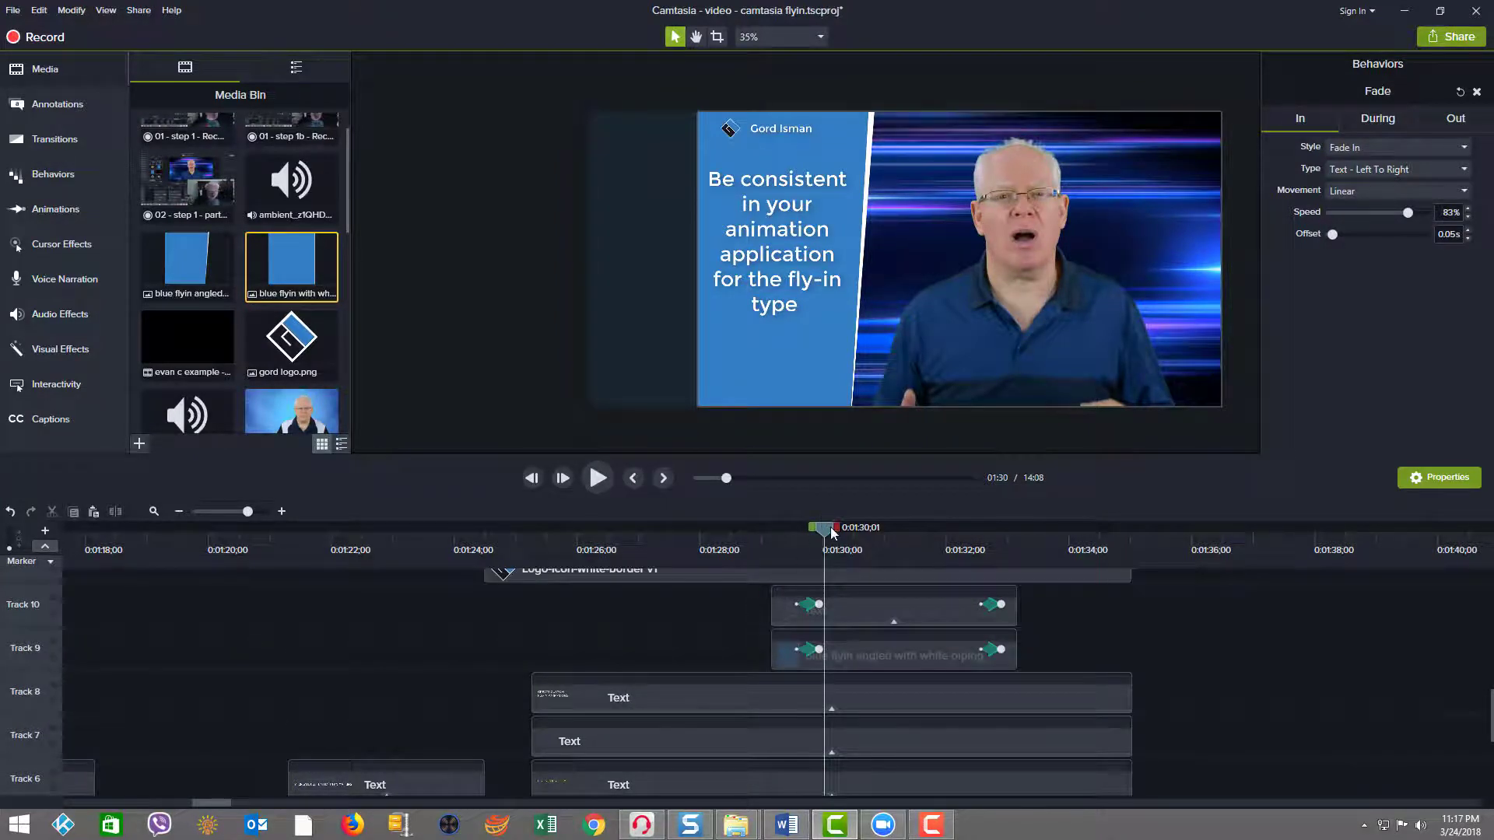
left_click_drag(824, 529, 771, 529)
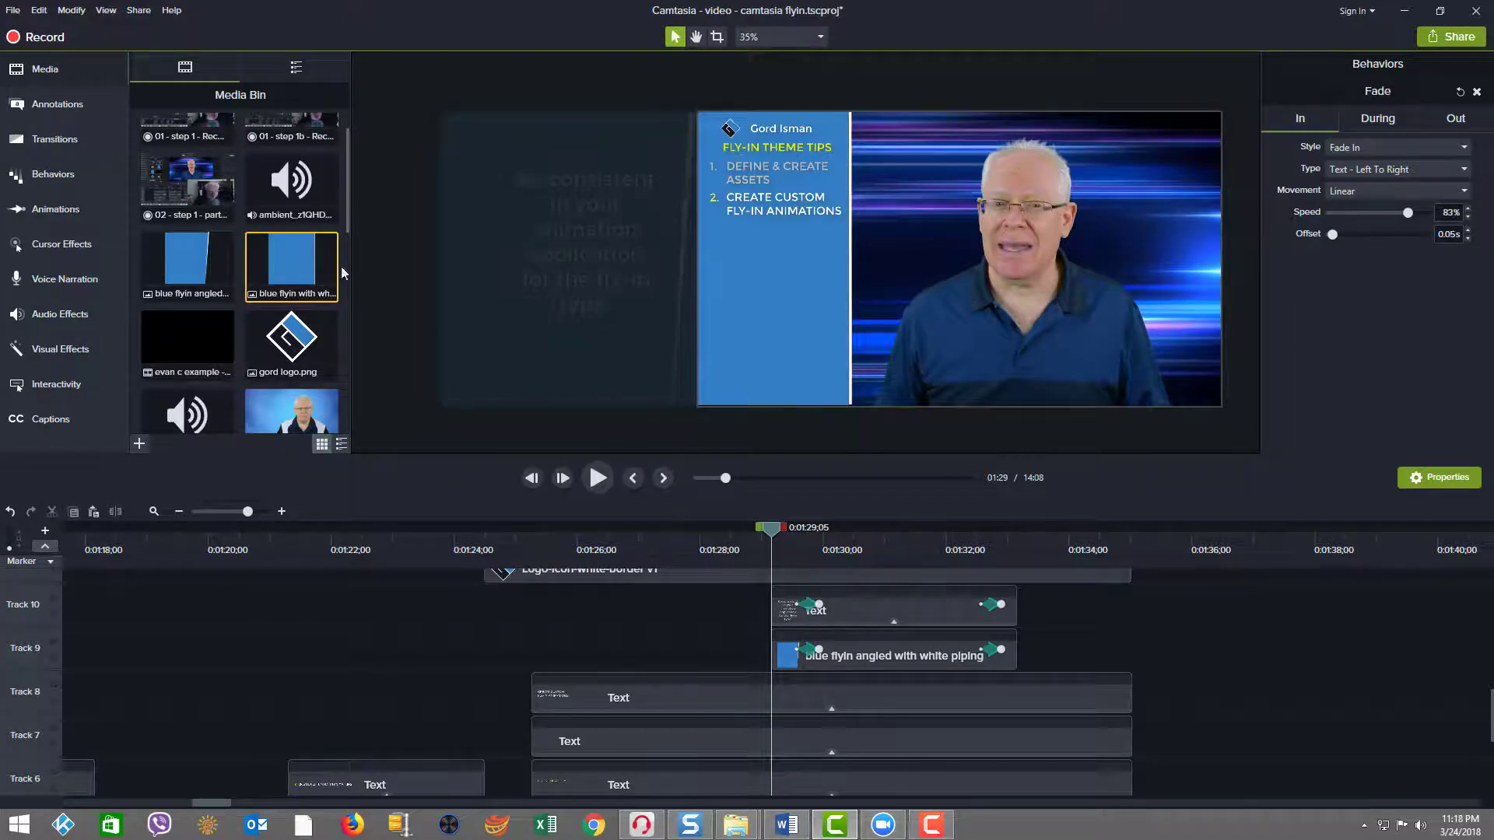
mouse_move(197, 263)
left_mouse_down()
mouse_move(526, 290)
mouse_move(574, 268)
mouse_move(230, 260)
mouse_move(199, 274)
left_mouse_up()
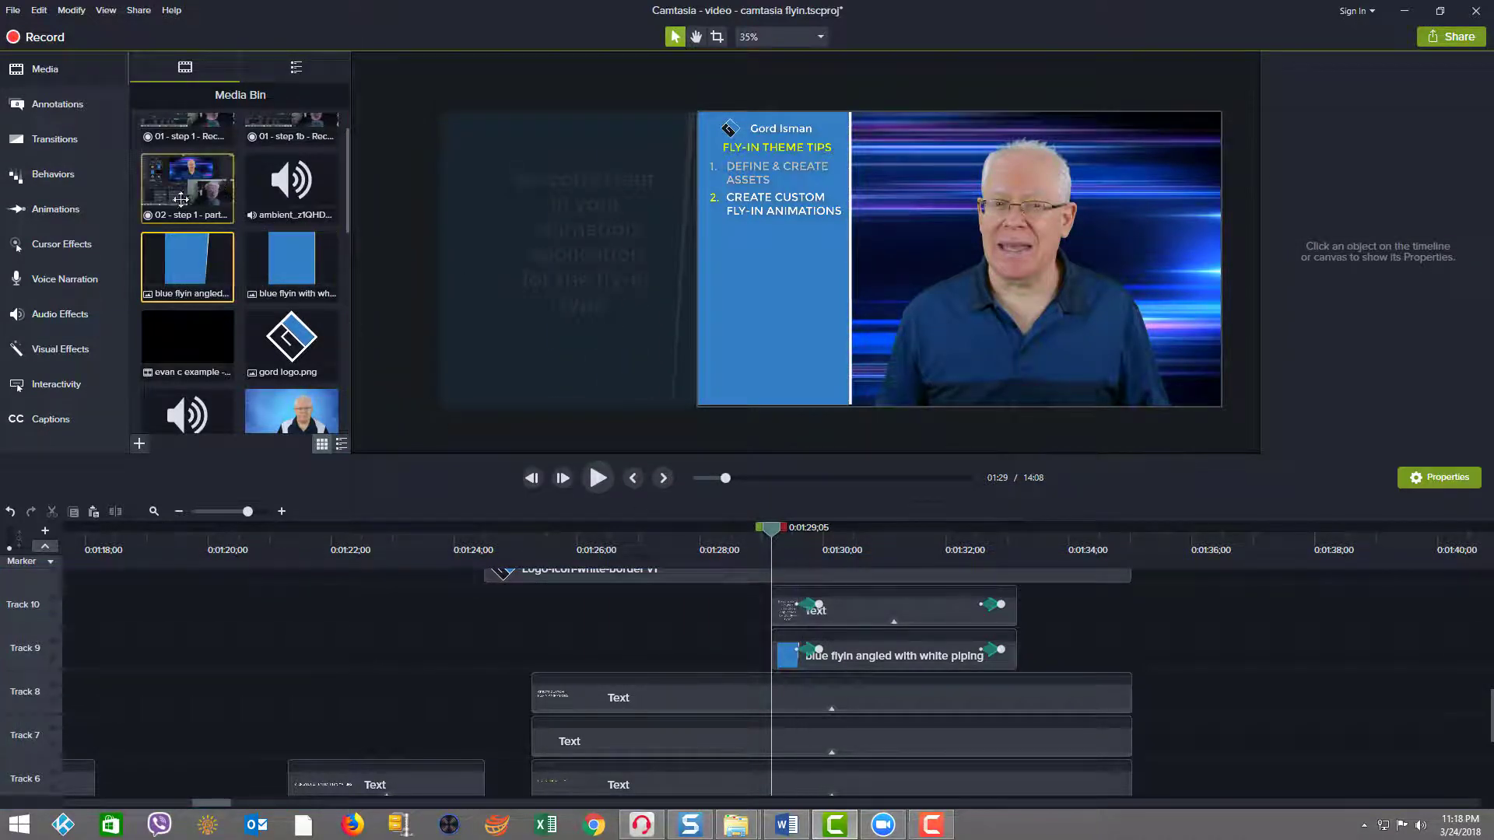
Try adding a Custom animation to the middle of the Track 10 text clip, and delete that animation
left_click(63, 209)
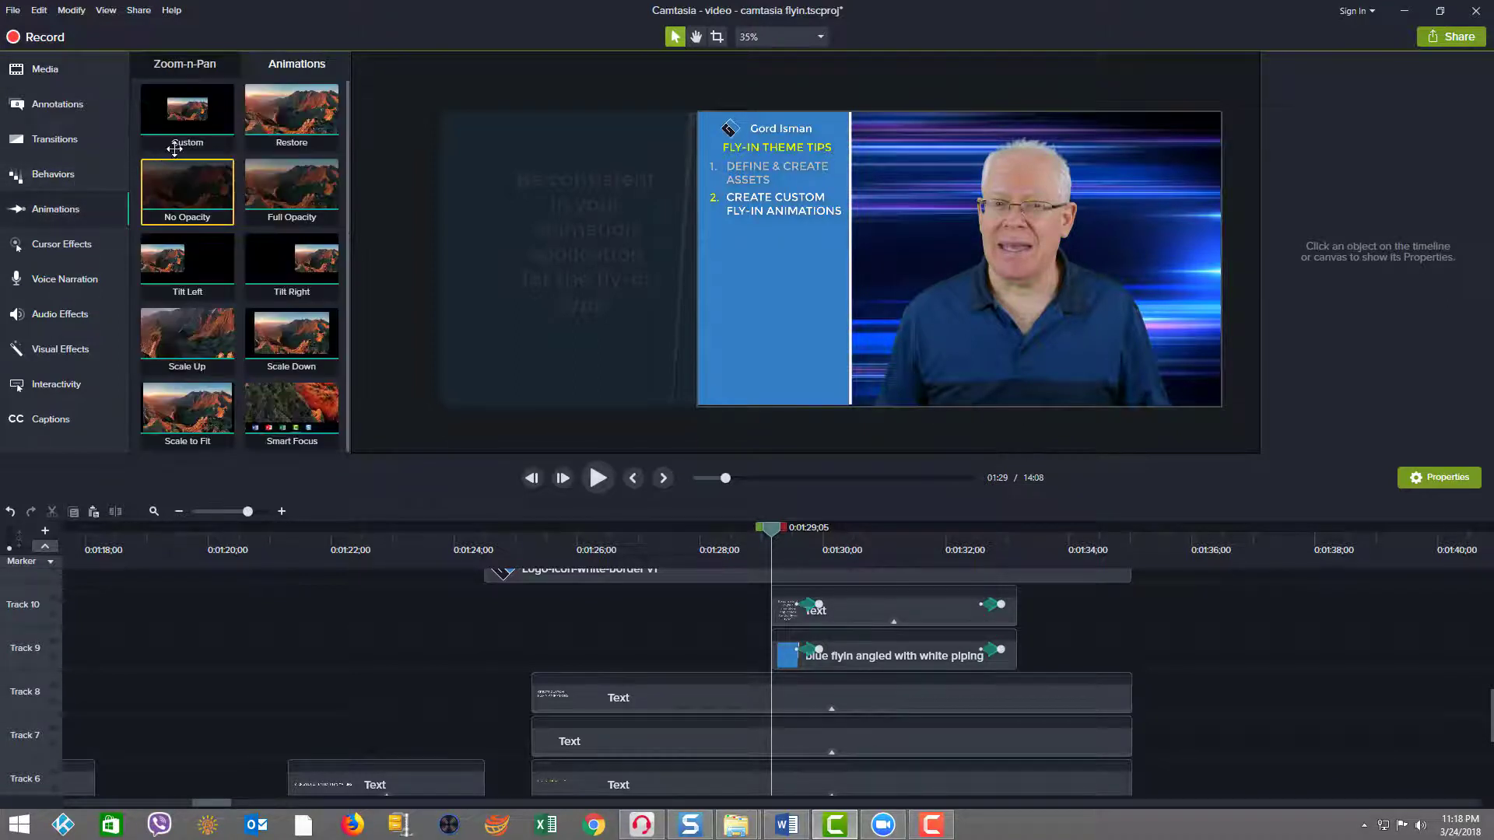
left_click_drag(186, 134, 914, 606)
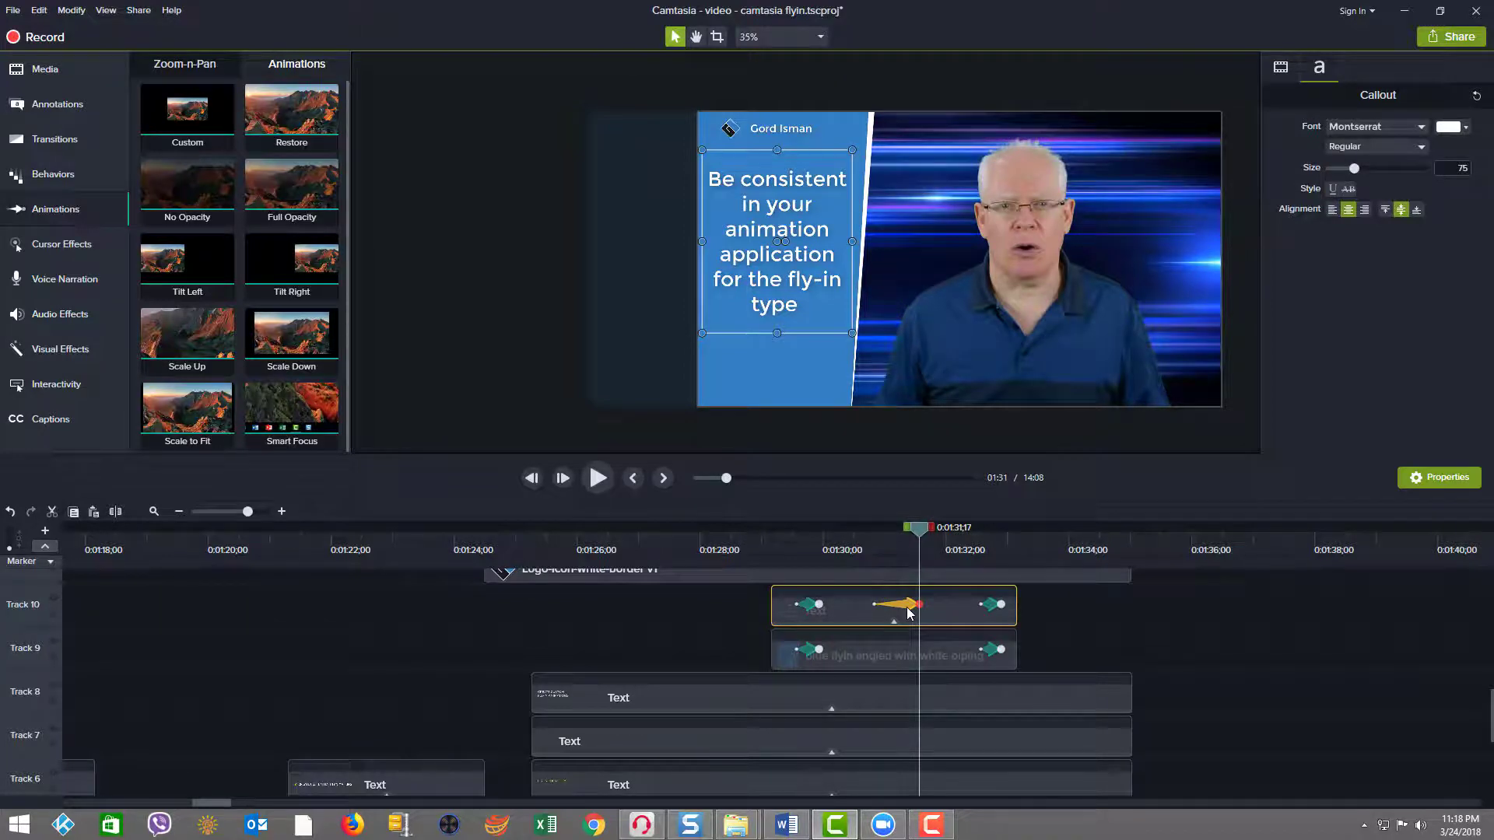
key("Delete")
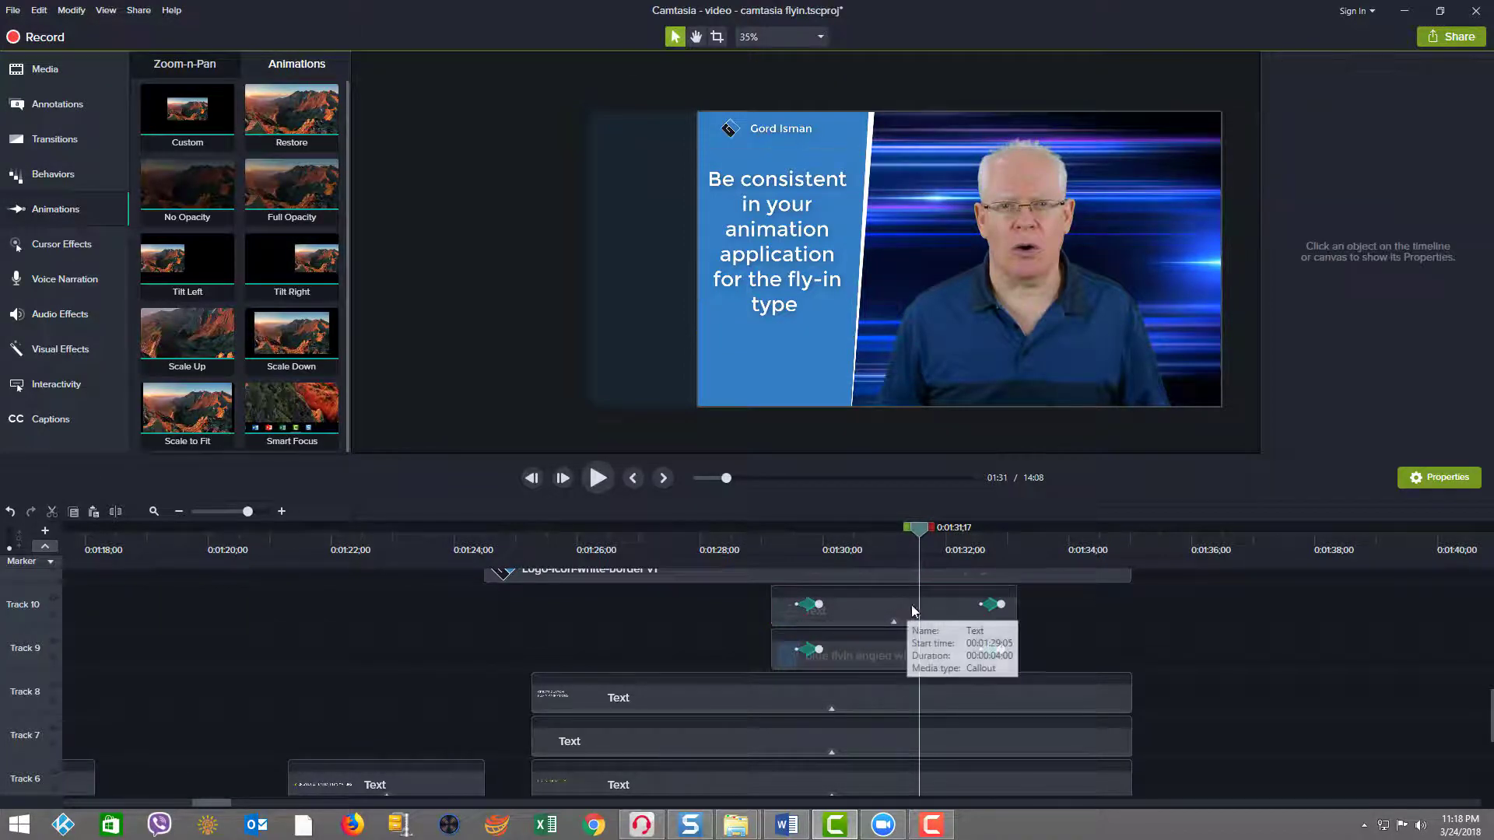
Check where the Track 10 text and the blue angled panel end up when their fly-in animations finish at 0:01:29;28
left_click(819, 605)
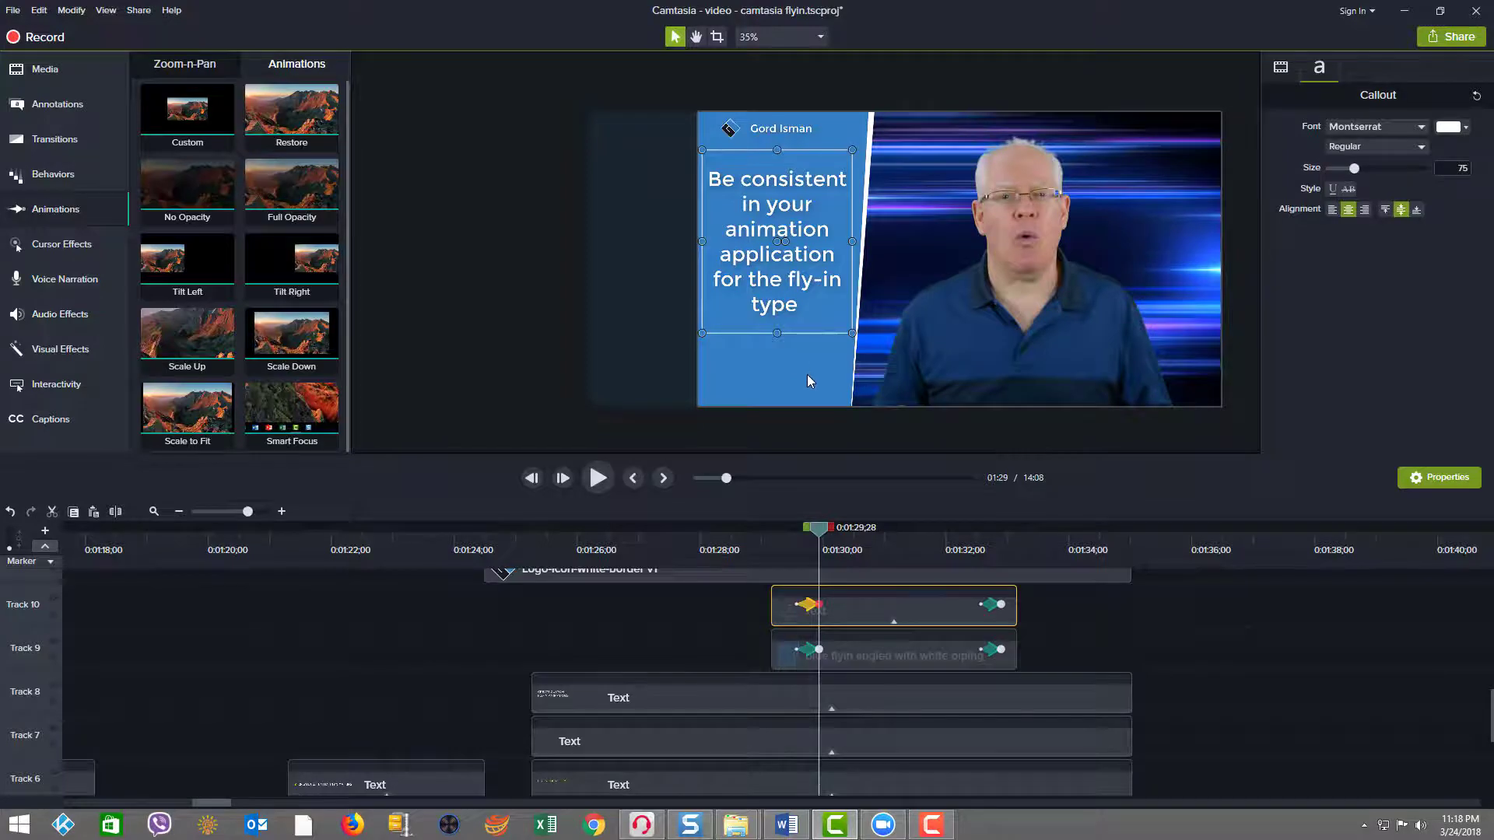
mouse_move(806, 375)
left_mouse_down()
mouse_move(775, 374)
mouse_move(810, 374)
left_mouse_up()
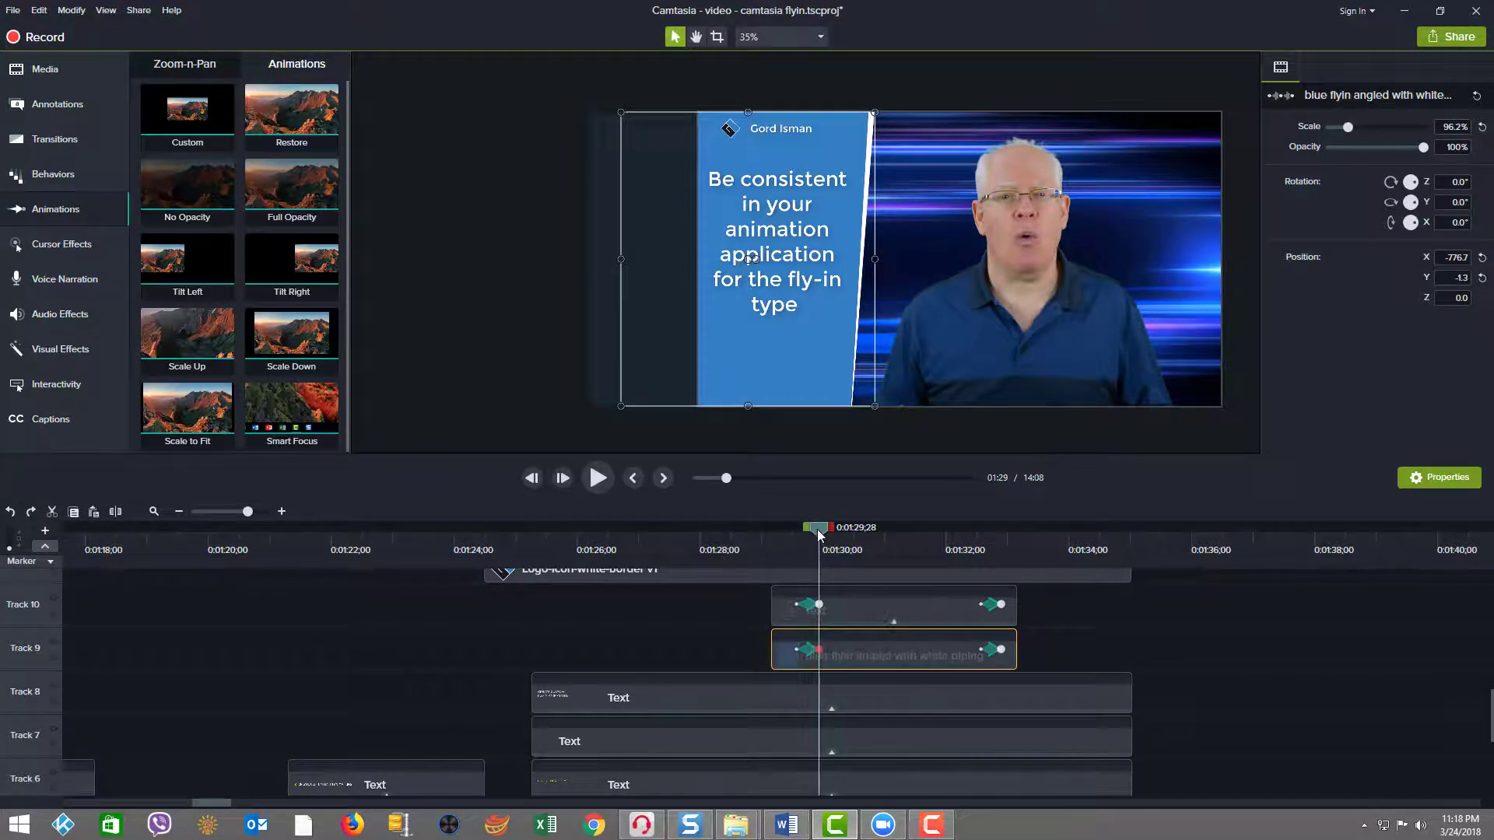
Check the exit animations of the Track 10 text and angled panel, from 0:01:32;17 to their off-canvas end positions at 0:01:32;27
left_click_drag(818, 534, 975, 542)
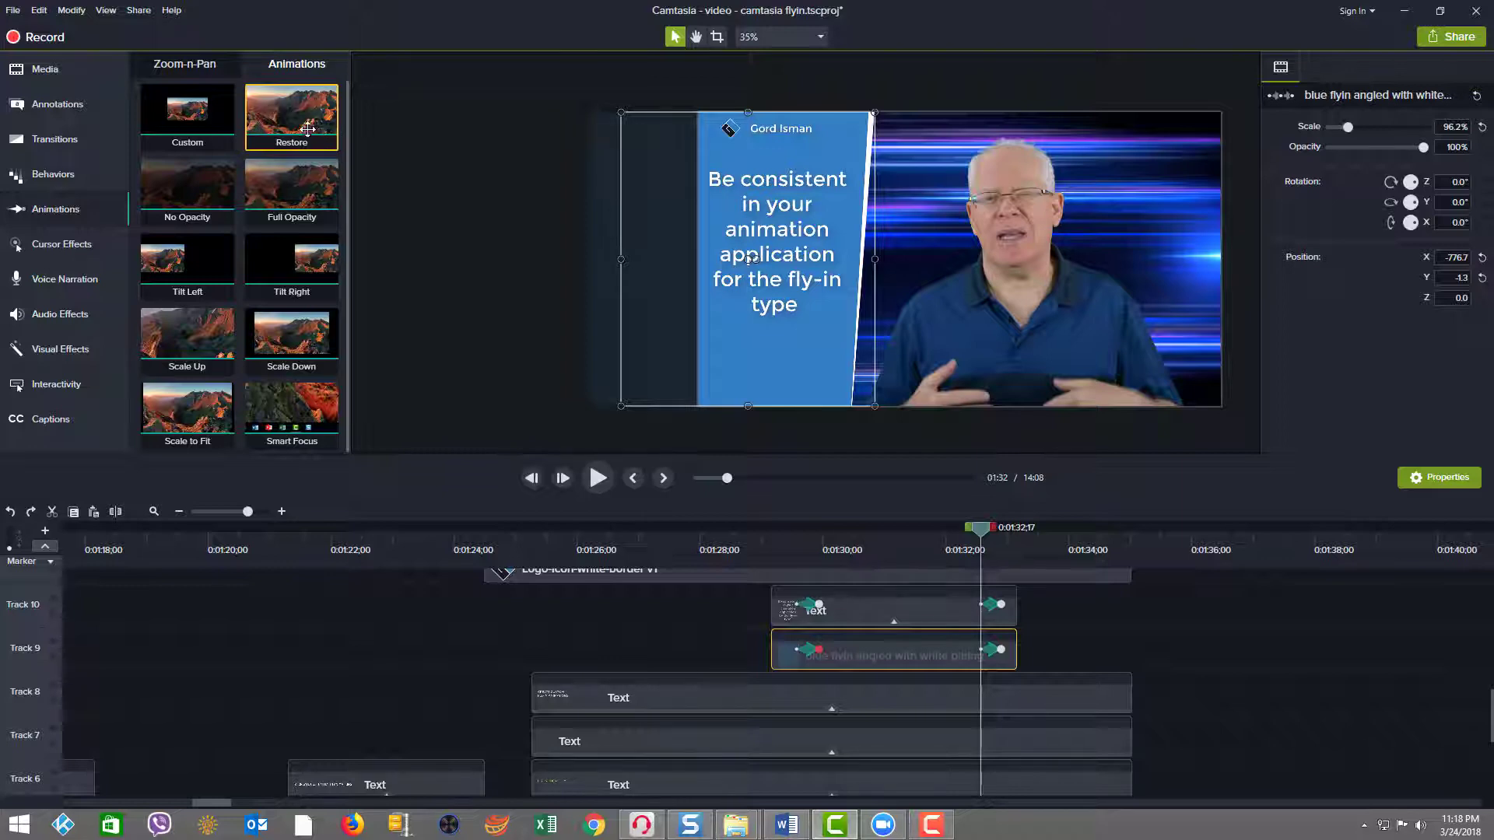
left_click_drag(322, 143, 928, 417)
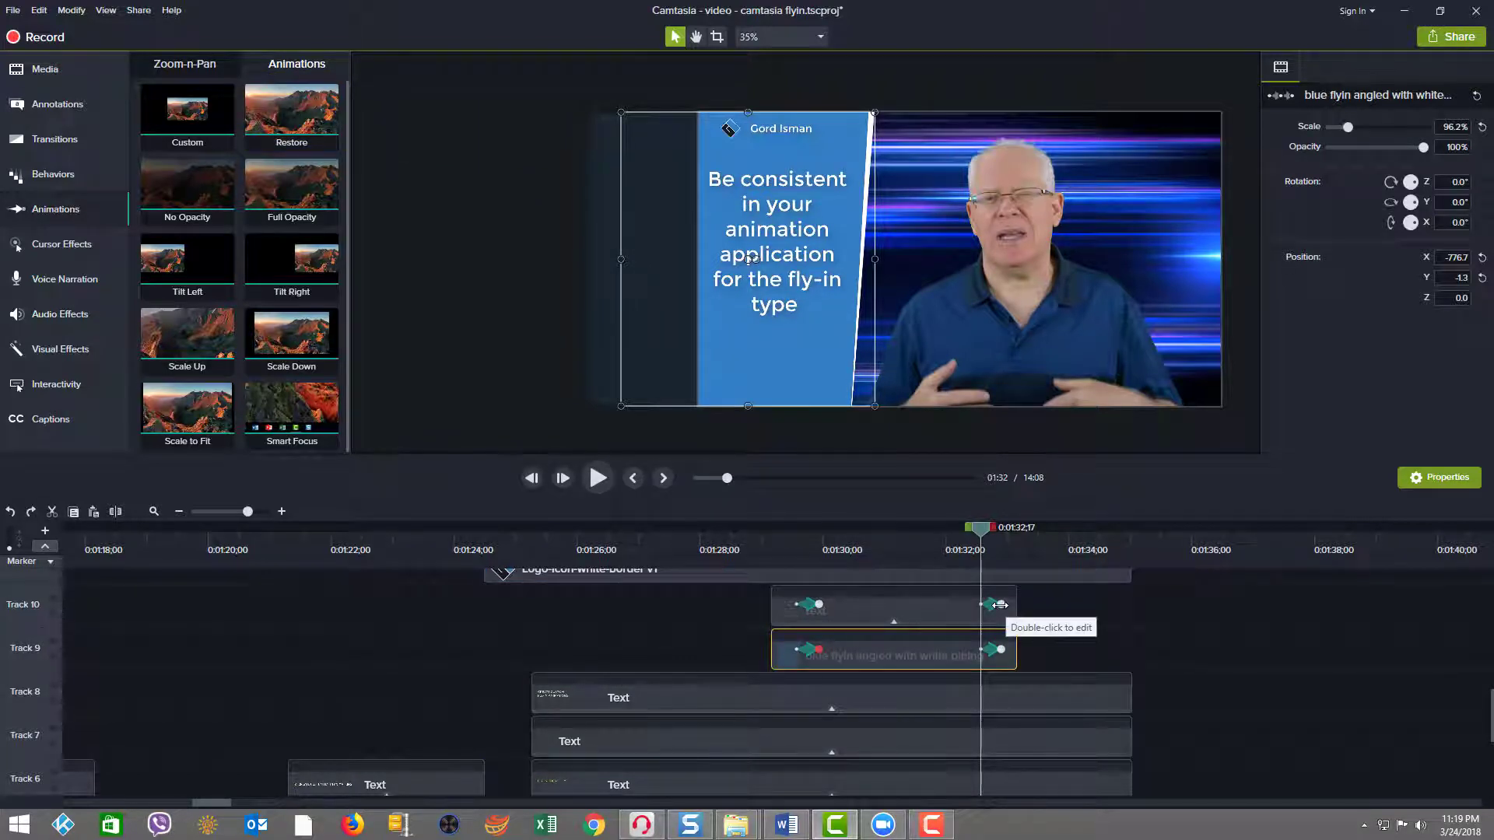
left_click(1000, 605)
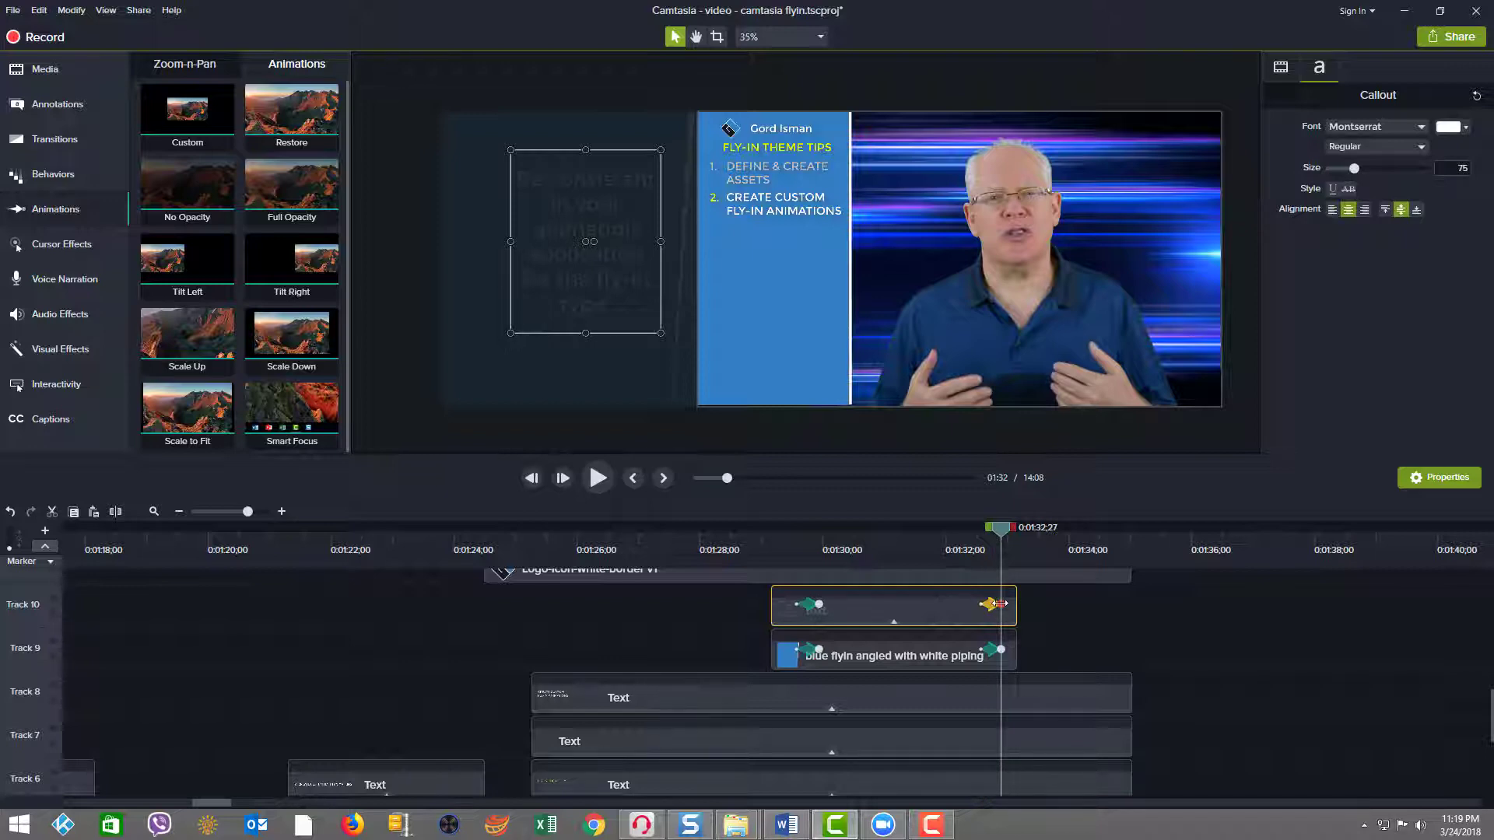
left_click(991, 652)
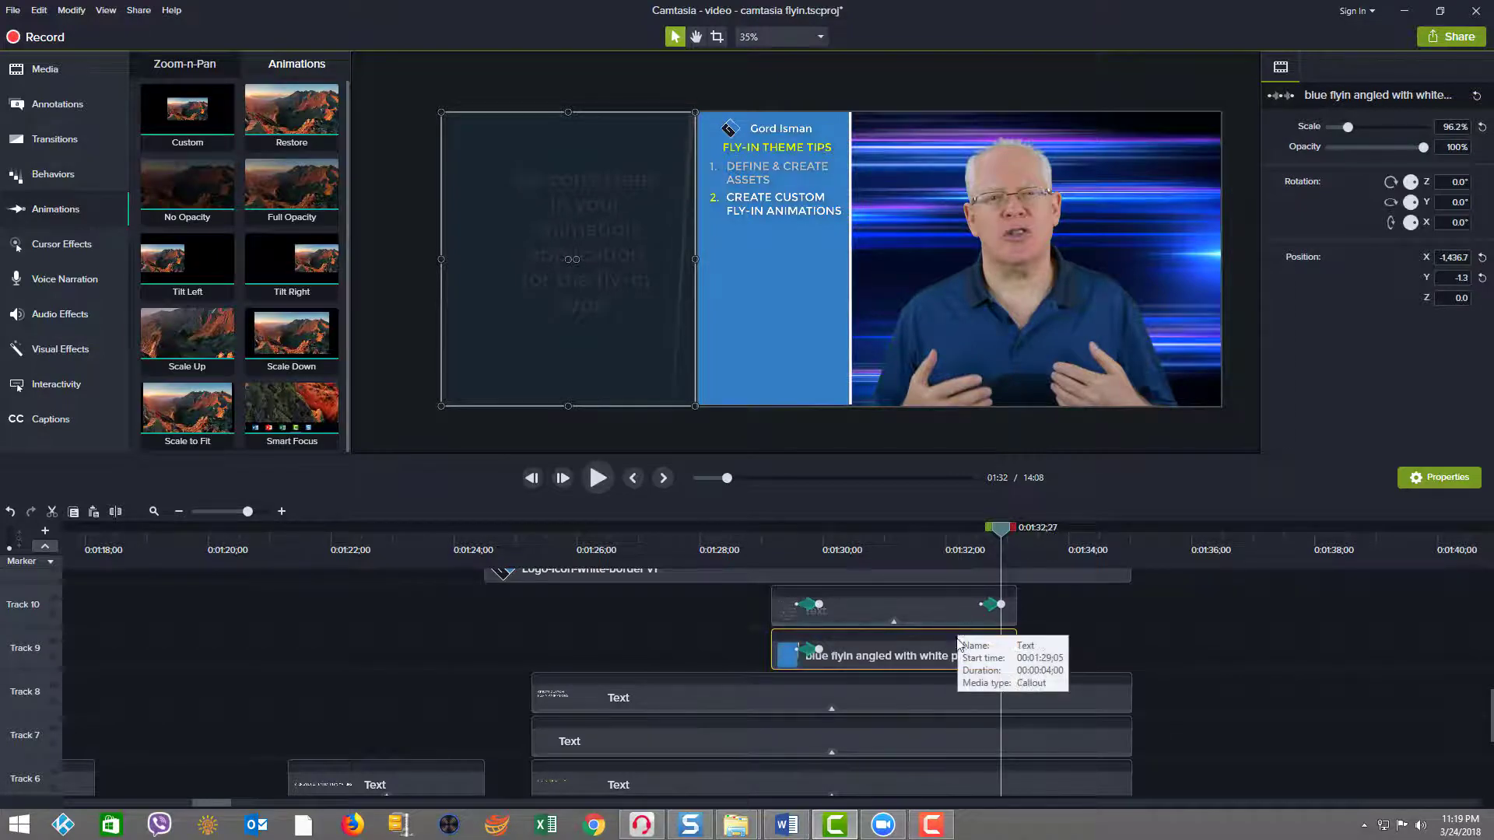
left_click(959, 615)
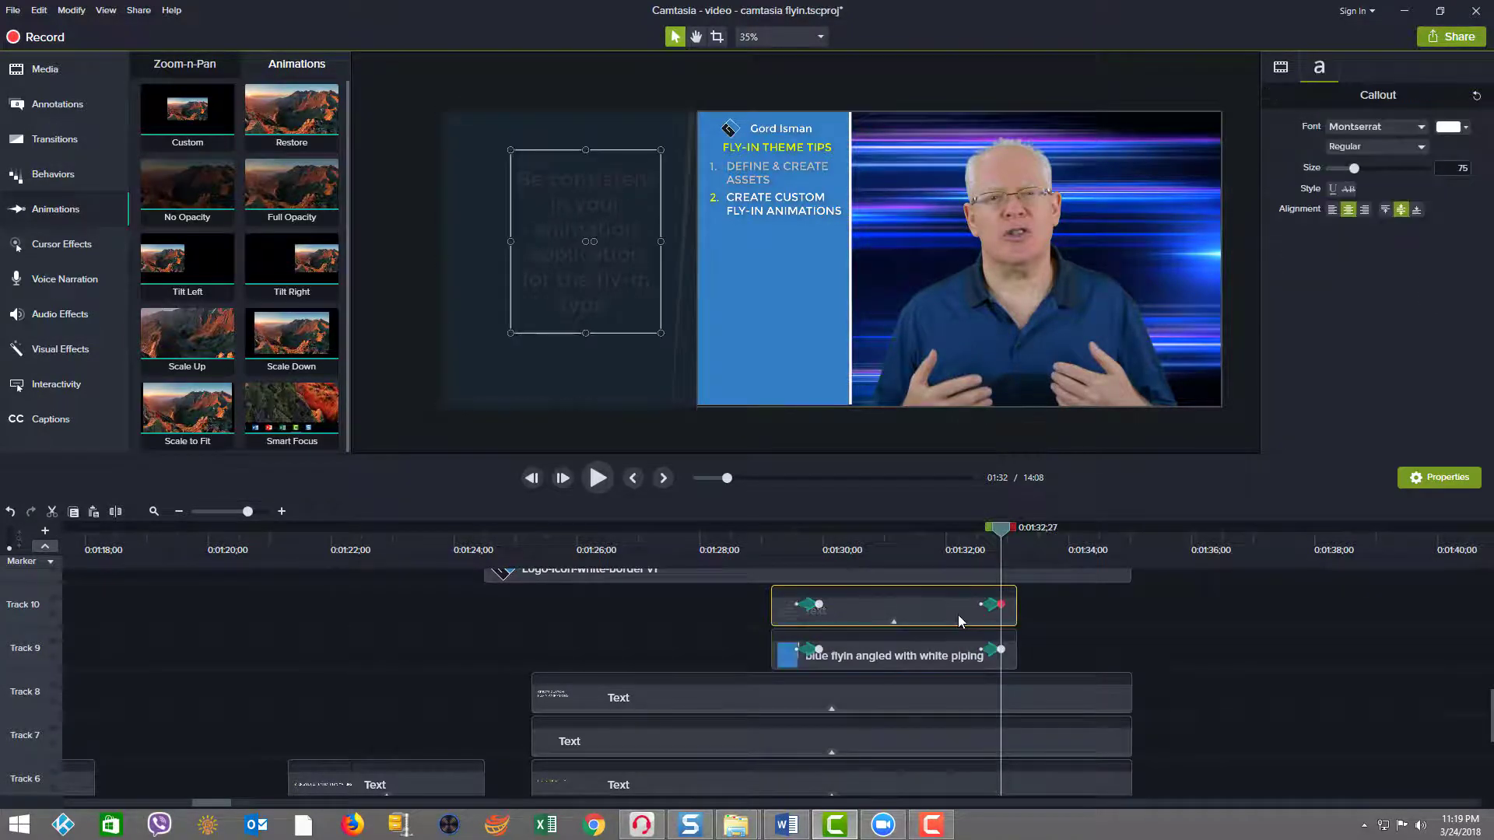
Play the angled panel's exit and the return to the full talking head from 0:01:32;08 to 0:01:35;08, pausing once at 0:01:33;10
left_click_drag(1003, 536, 961, 533)
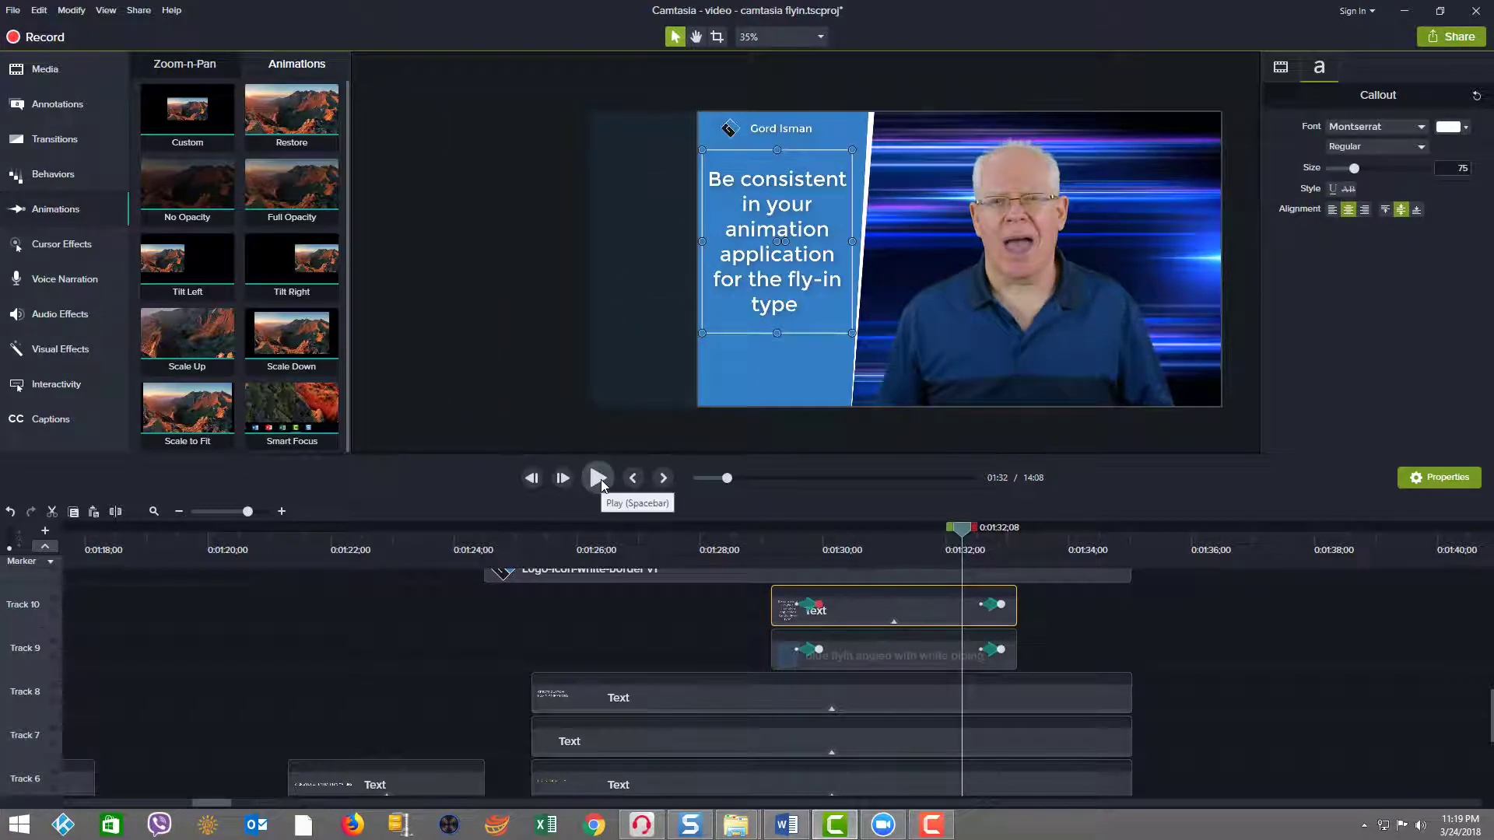
left_click(599, 478)
left_click(599, 478)
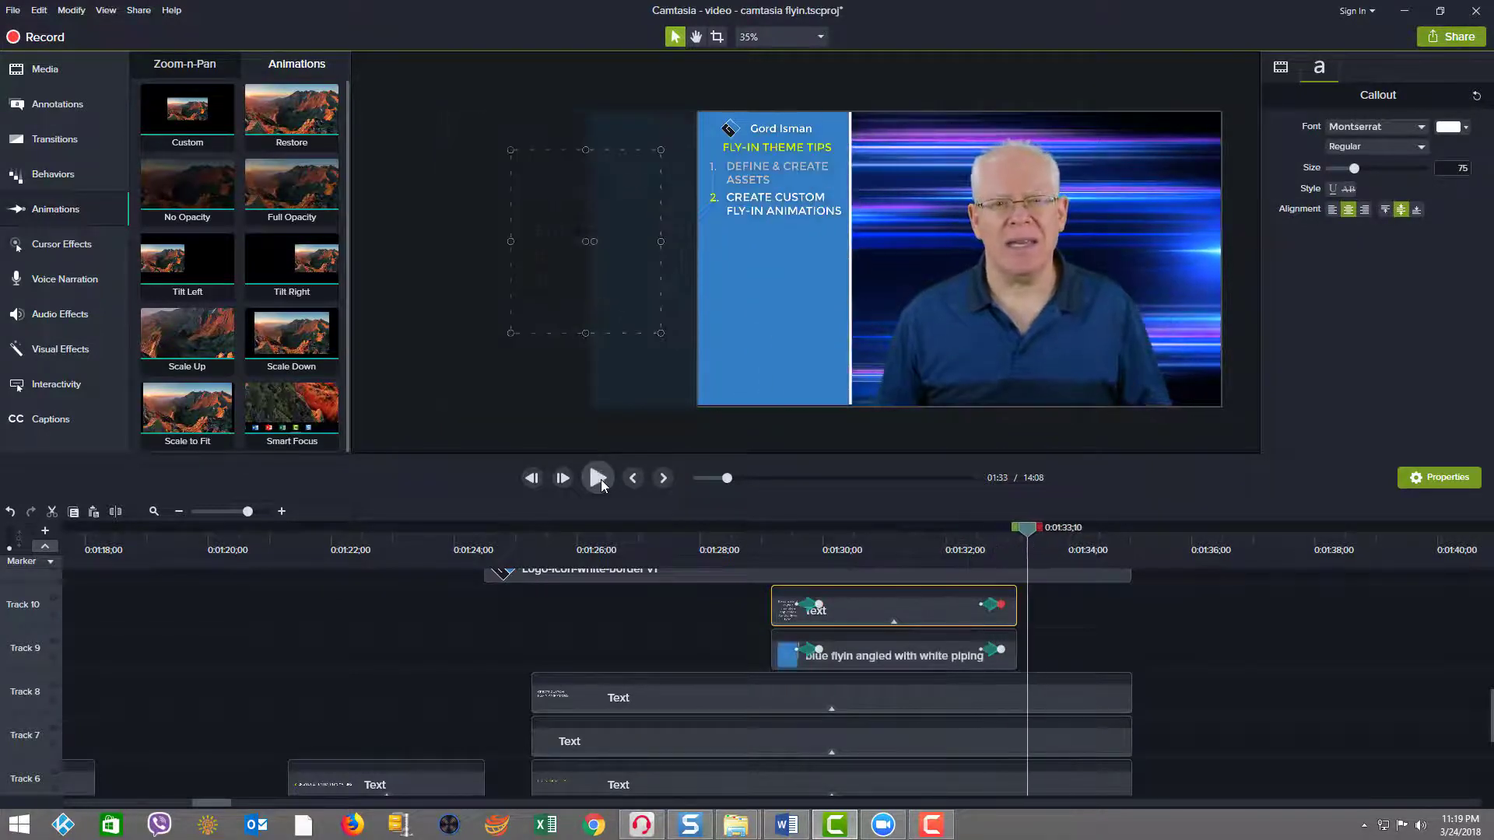
left_click(599, 478)
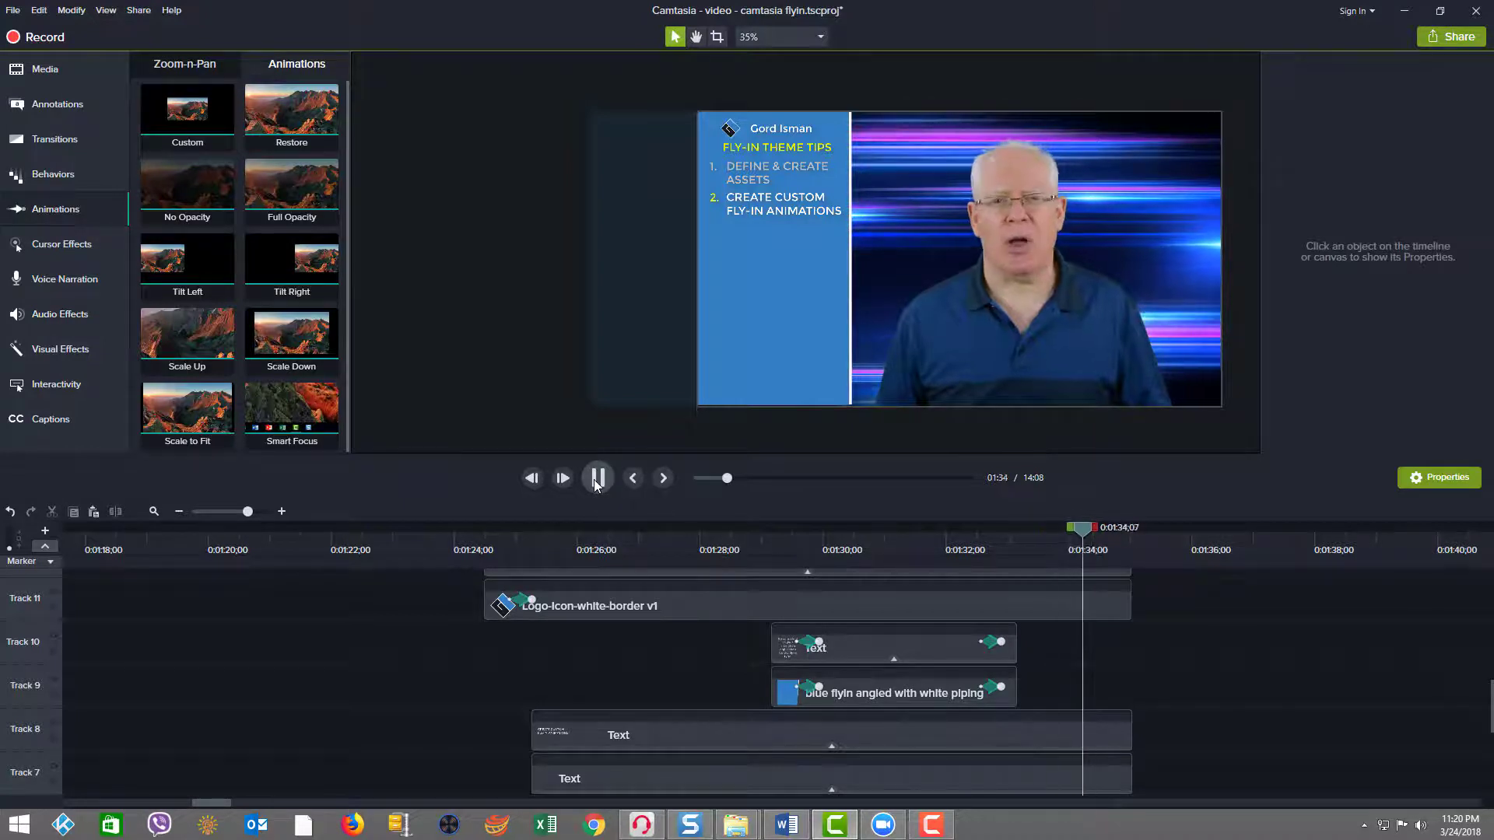
left_click(597, 481)
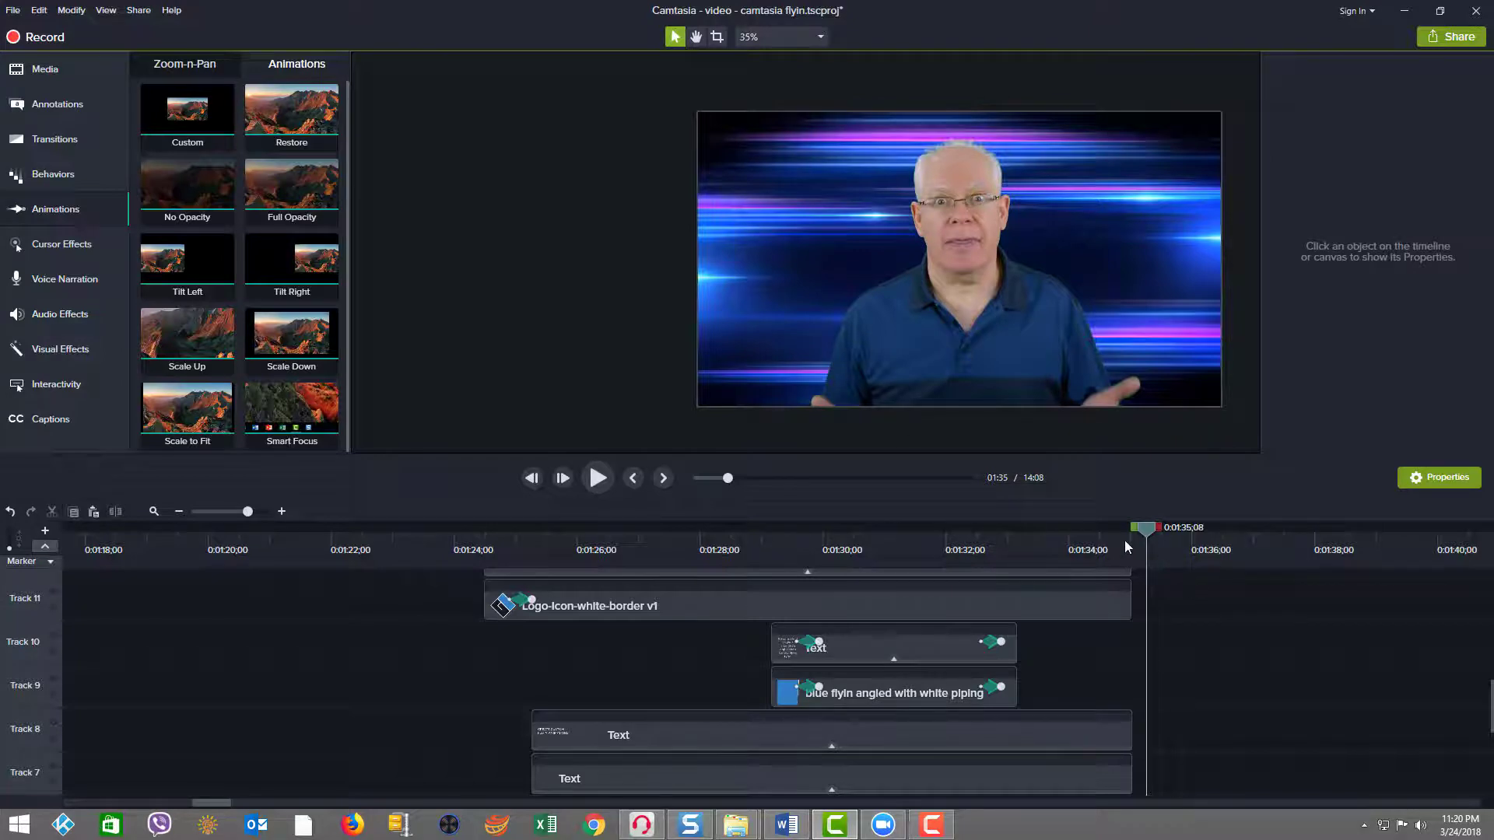
Select the talking head clip's closing animation on Track 2 at 0:01:34;26 and try out applying the Restore animation to it
scroll(1145, 641, "down", 2)
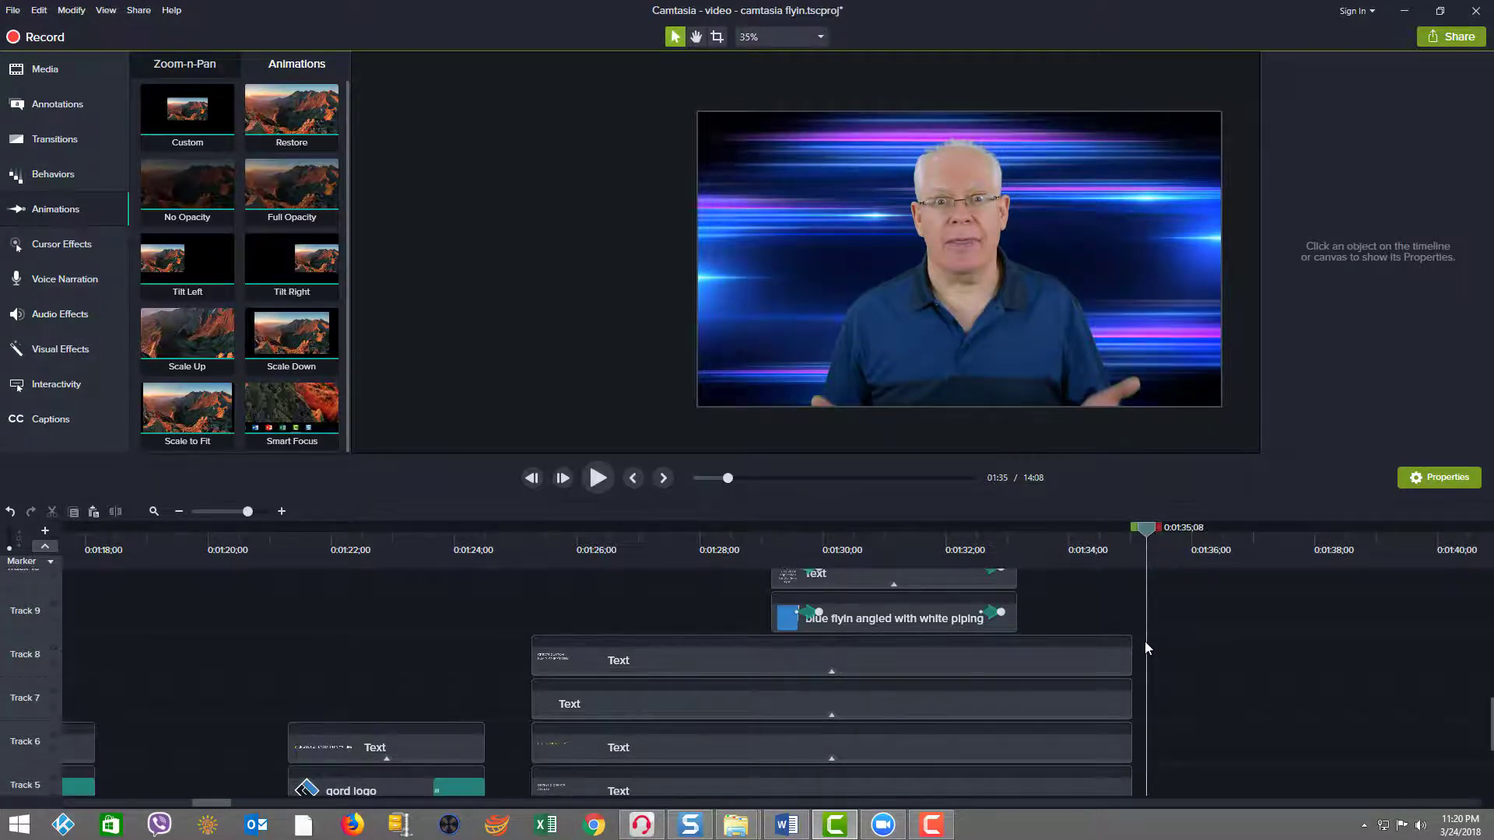
scroll(1146, 641, "down", 3)
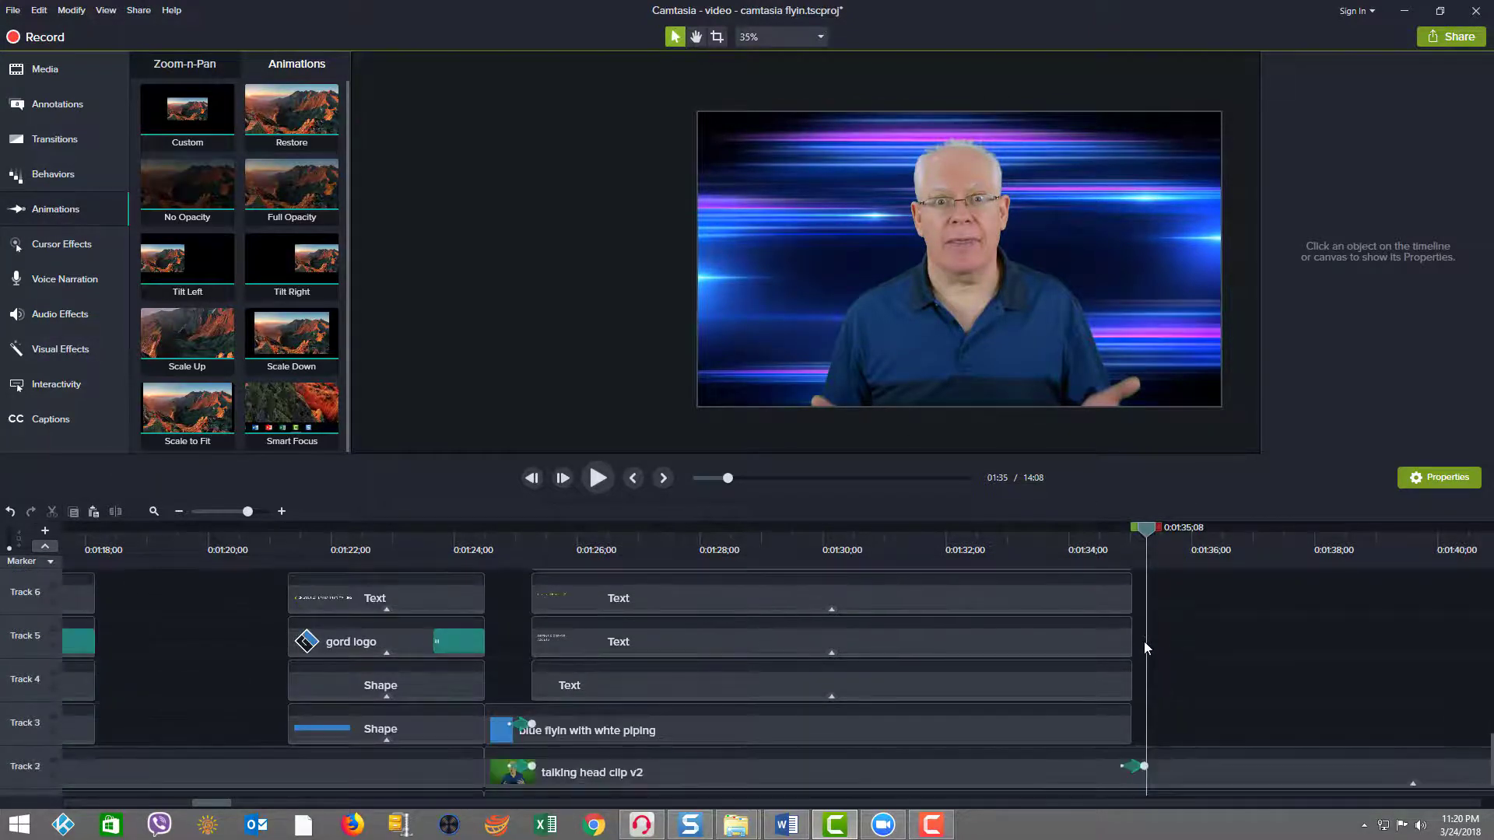
scroll(1144, 641, "down", 1)
left_click_drag(1146, 531, 1121, 537)
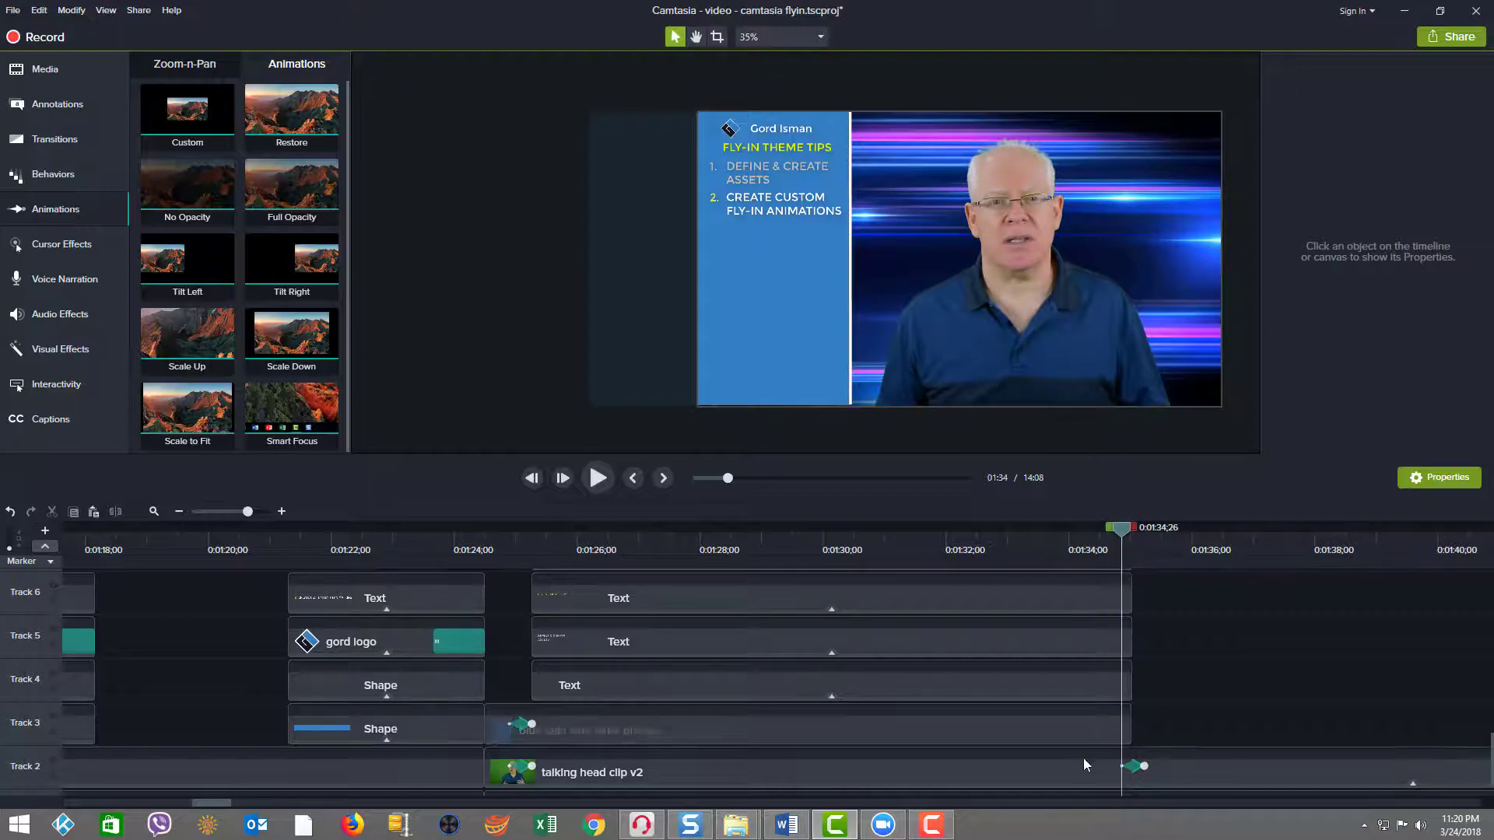
left_click(1129, 778)
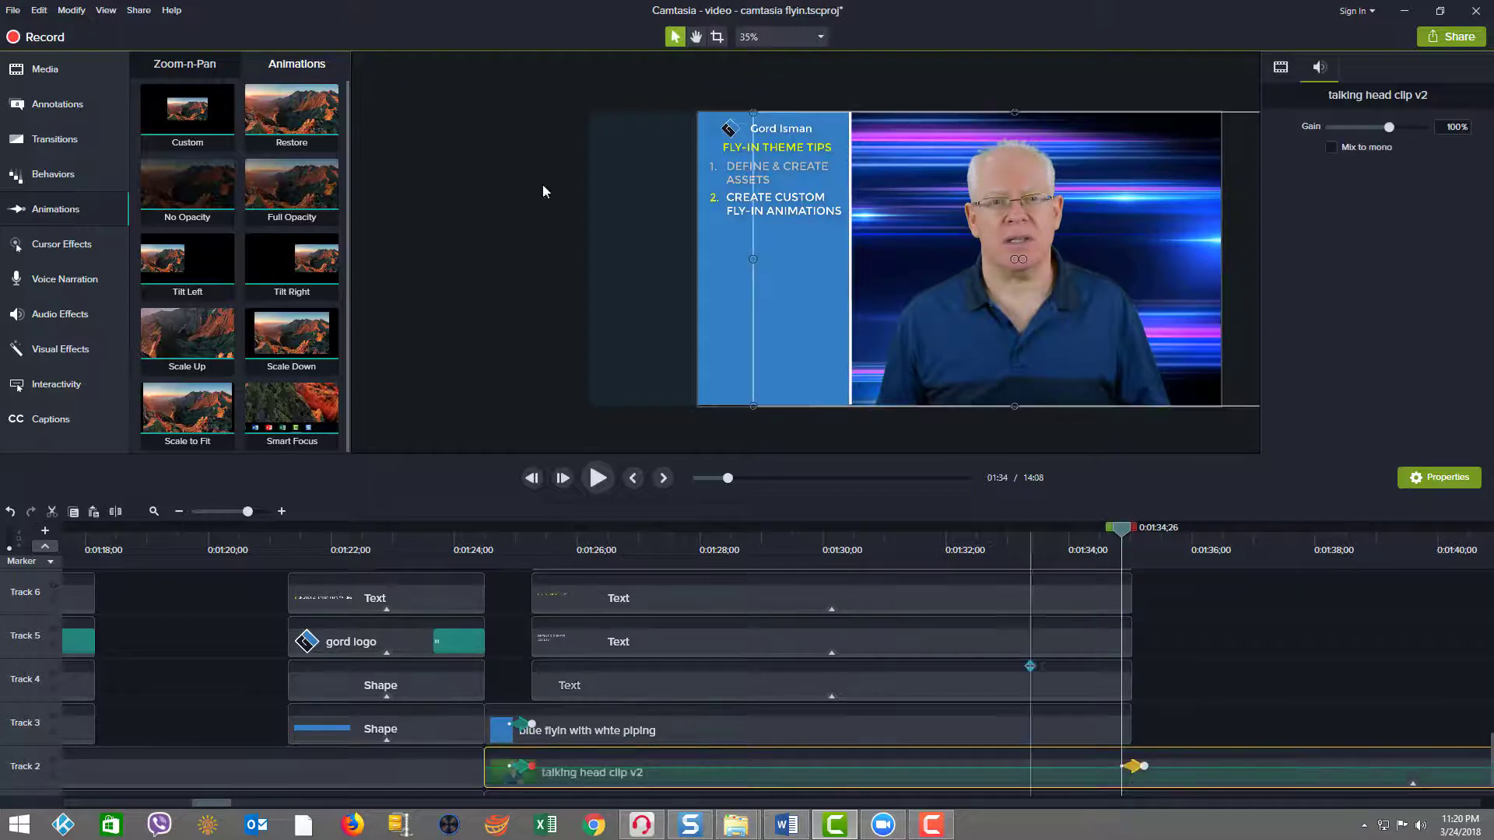
left_click_drag(323, 134, 1103, 786)
left_click_drag(830, 464, 300, 116)
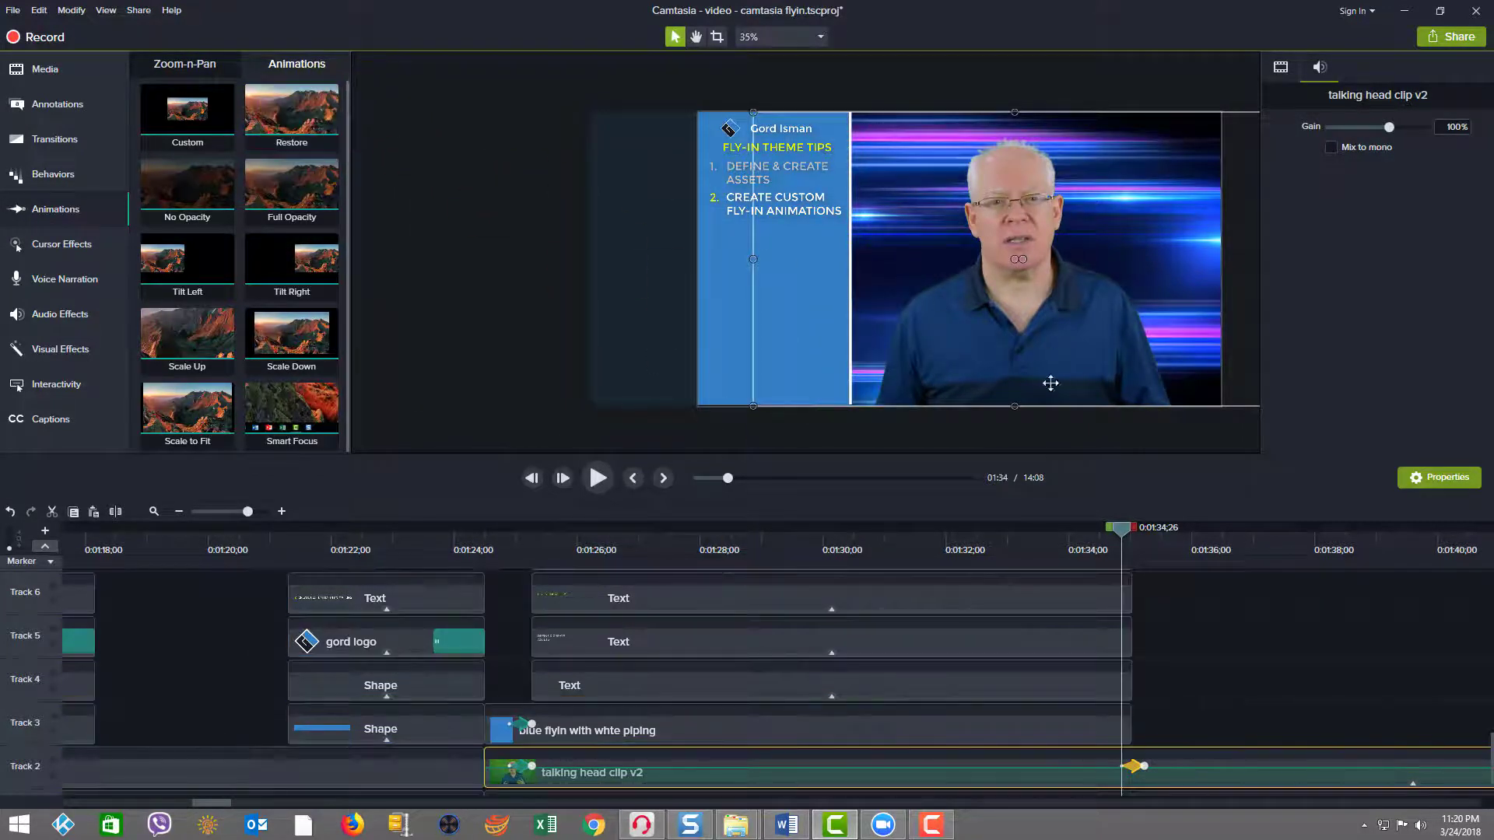
Shift the talking head clip to the left of center on the canvas at its closing animation's end point, 0:01:35;07
left_click(1144, 767)
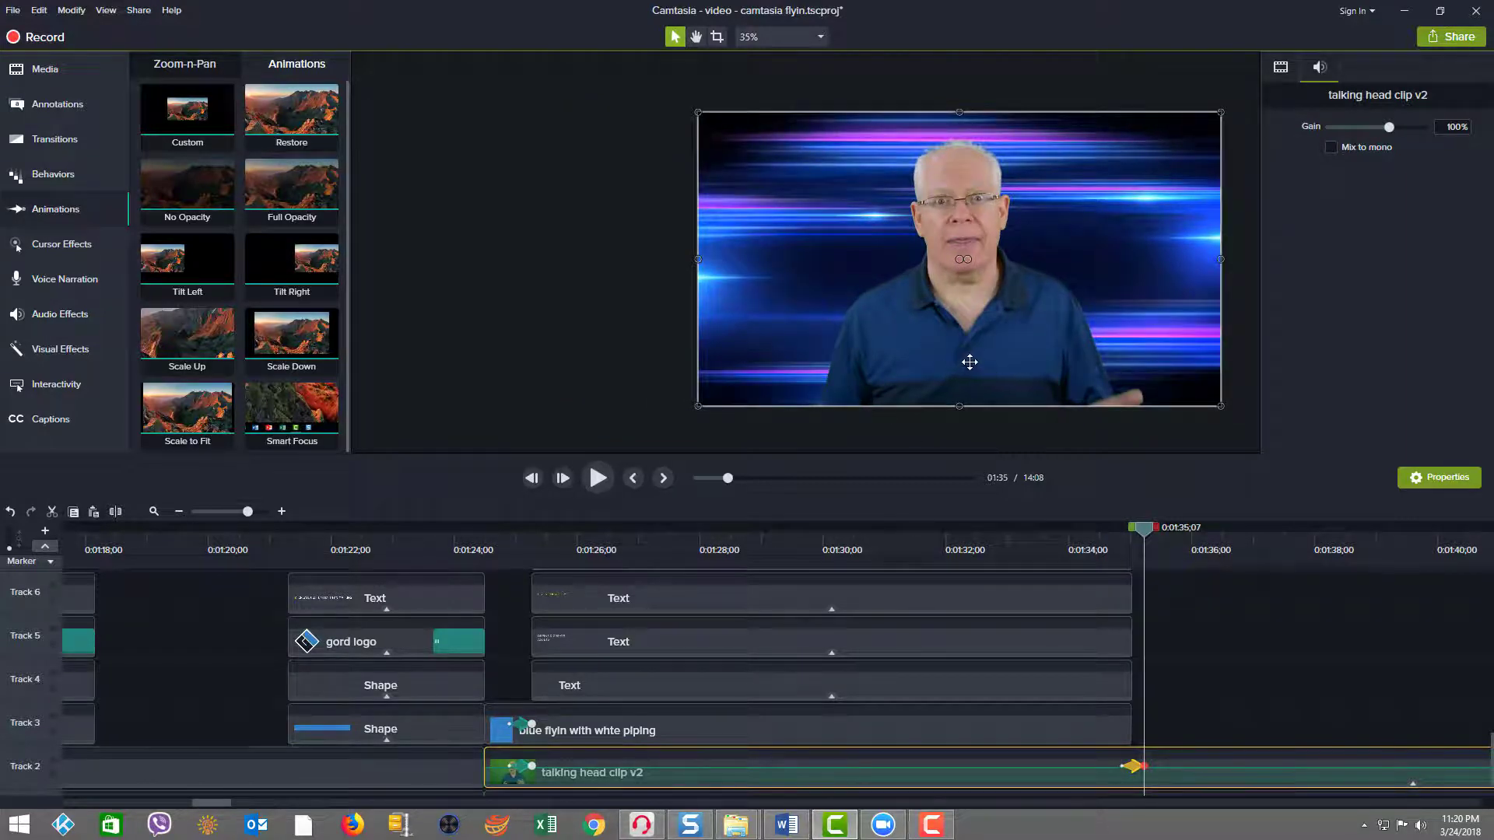
left_click_drag(969, 362, 873, 375)
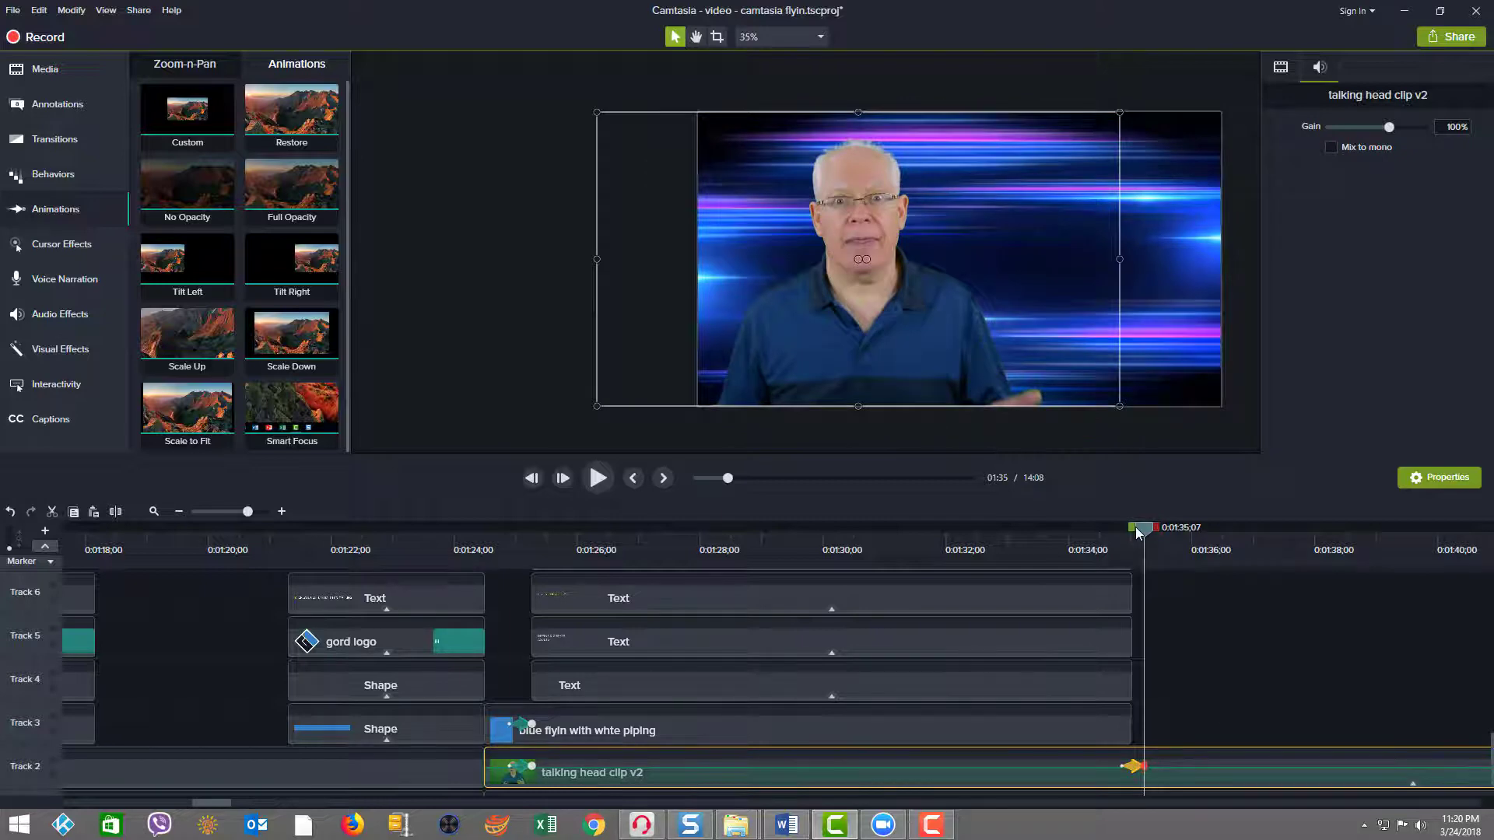
Play back the talking head clip's closing animation on Track 2 from just before it starts until past 0:01:35;24
left_click_drag(1132, 533, 1087, 533)
left_click(605, 479)
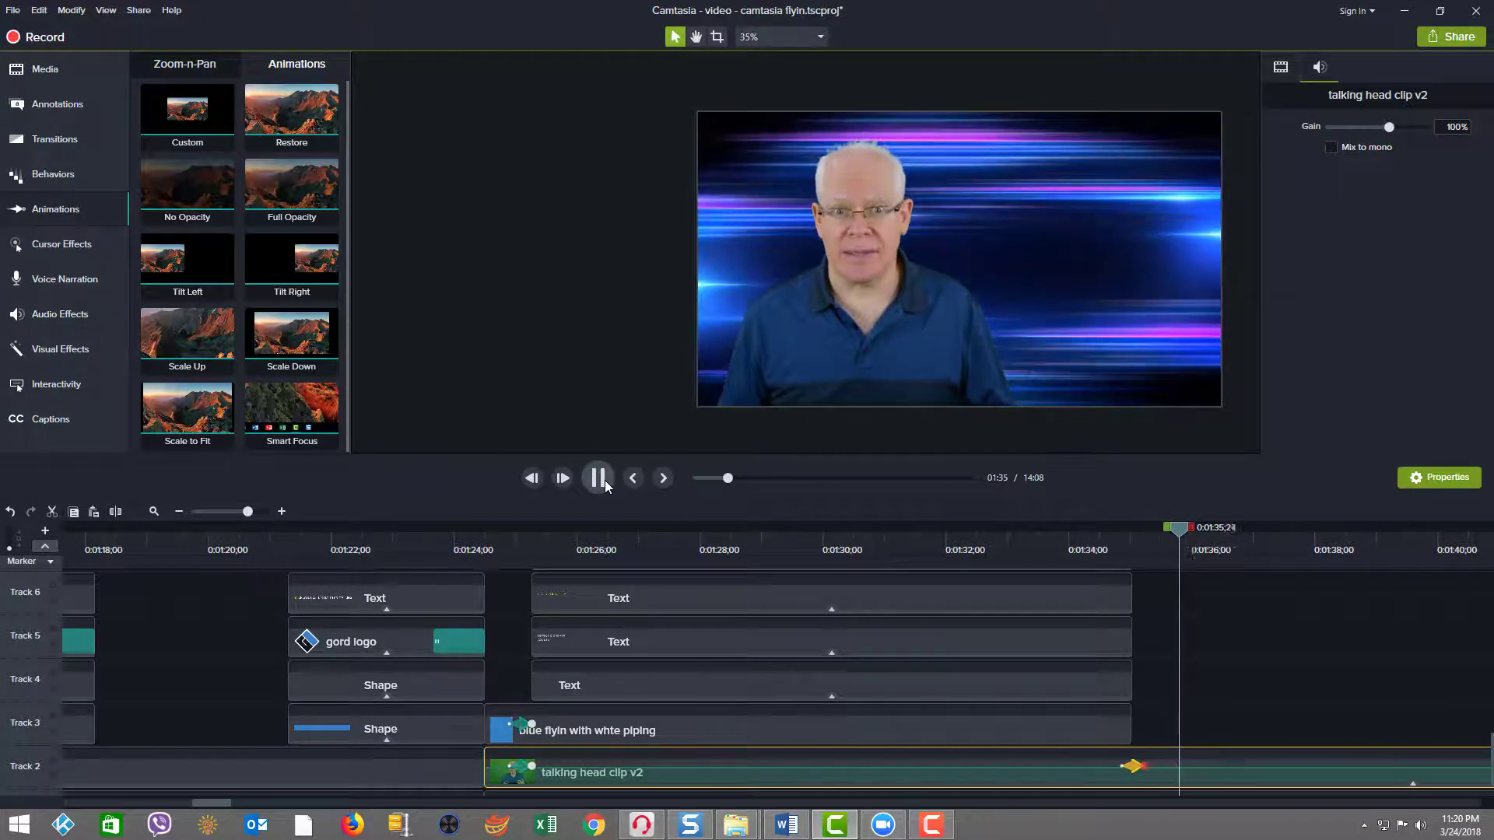
key("space")
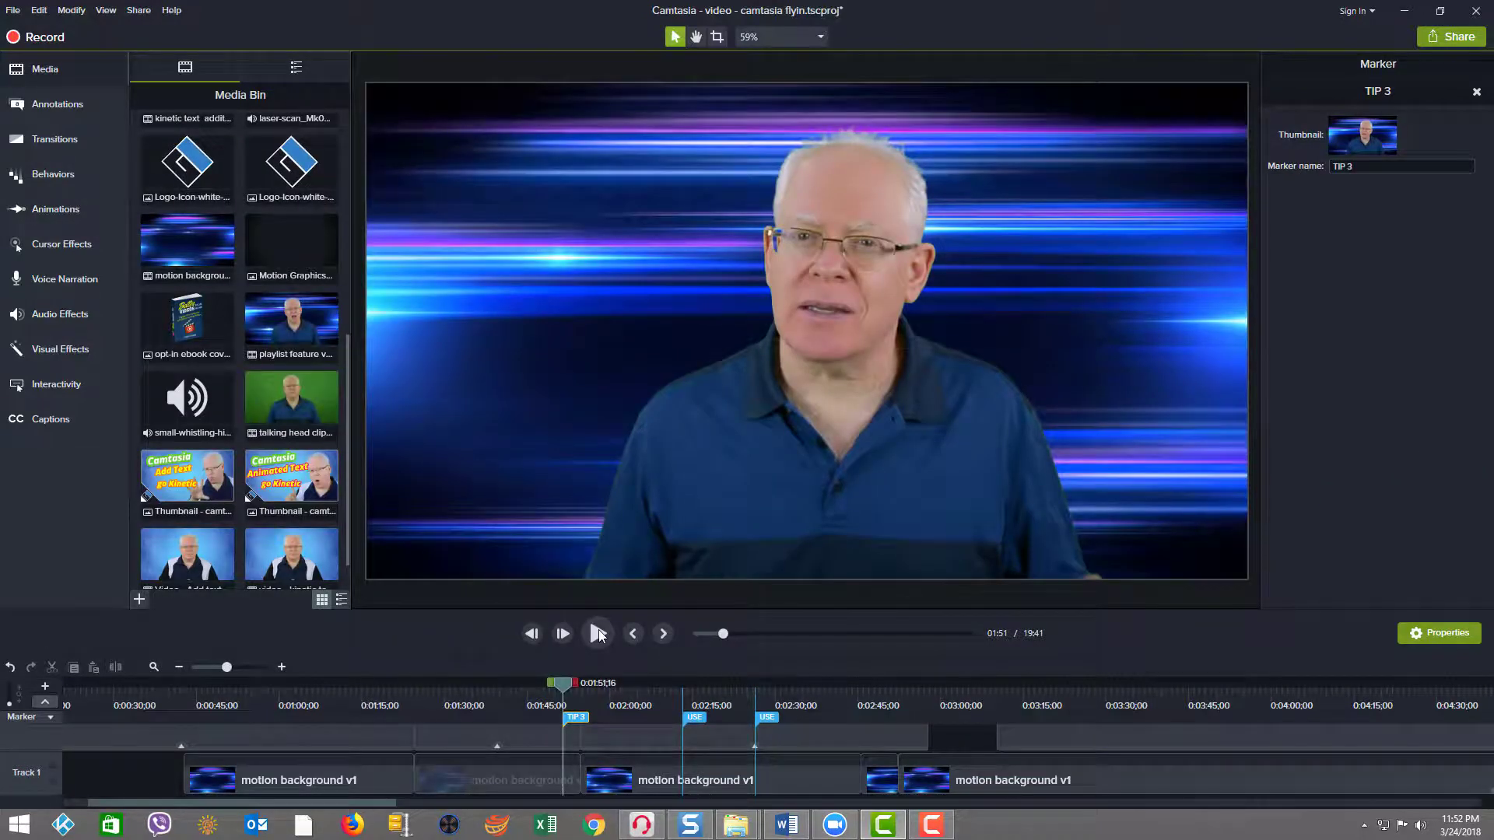
Play the video from the TIP 3 marker through the free-guide and playlist panels, pausing at 0:02:17;09 and stopping at 0:02:39;10
left_click(598, 634)
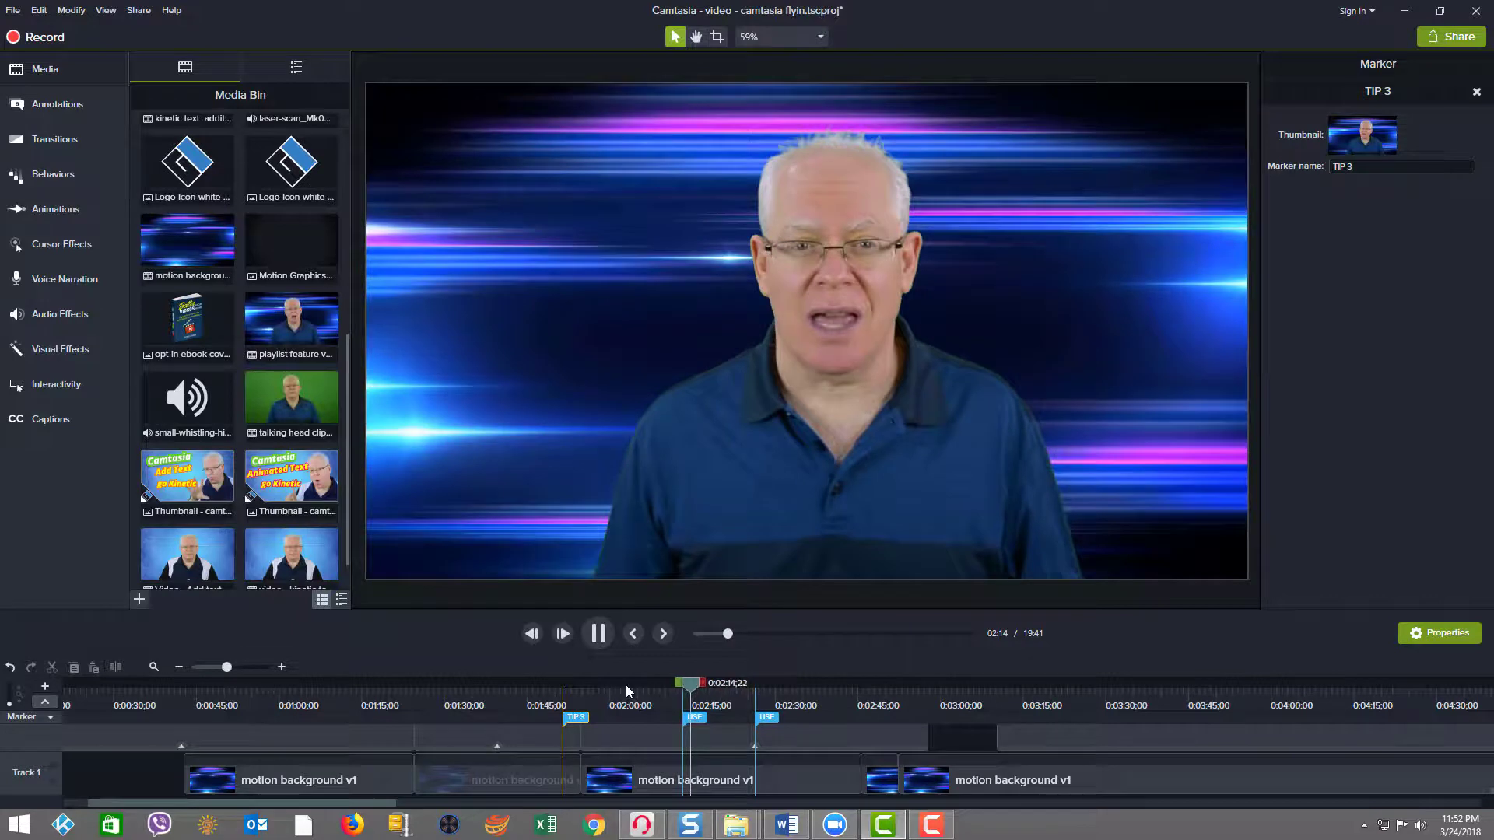
left_click(598, 633)
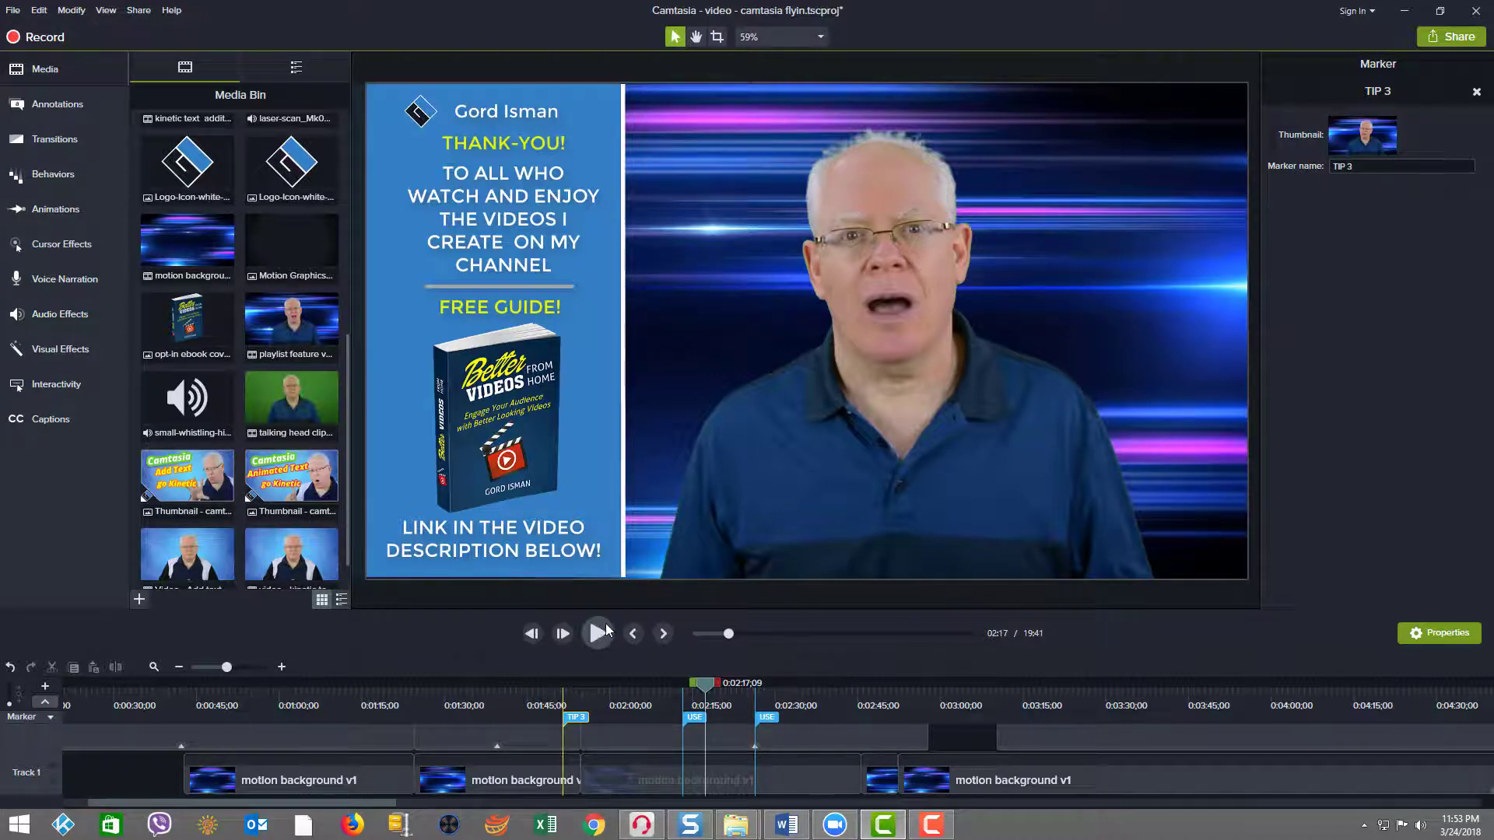
left_click(598, 634)
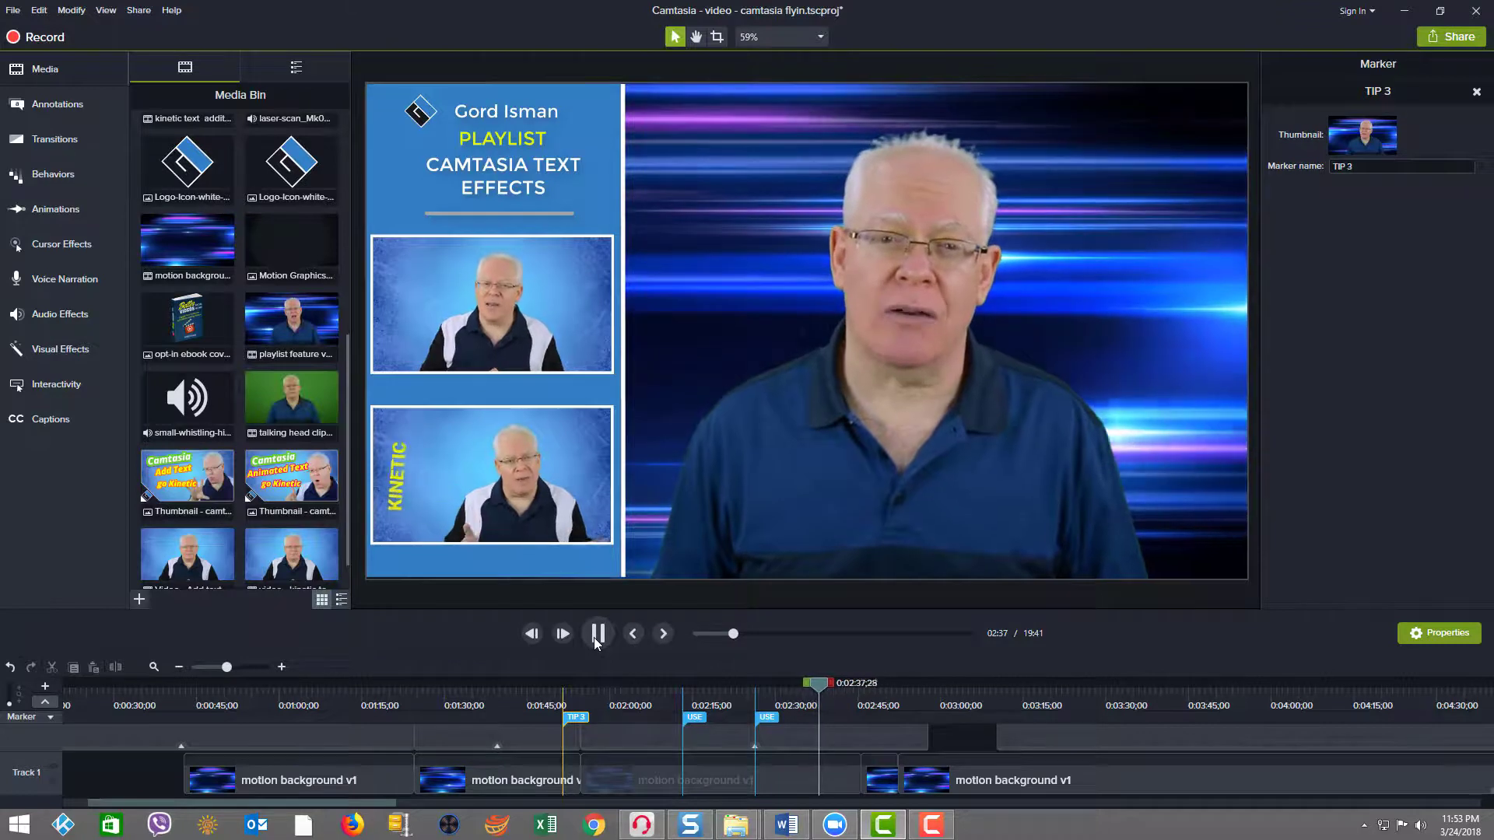
left_click(596, 642)
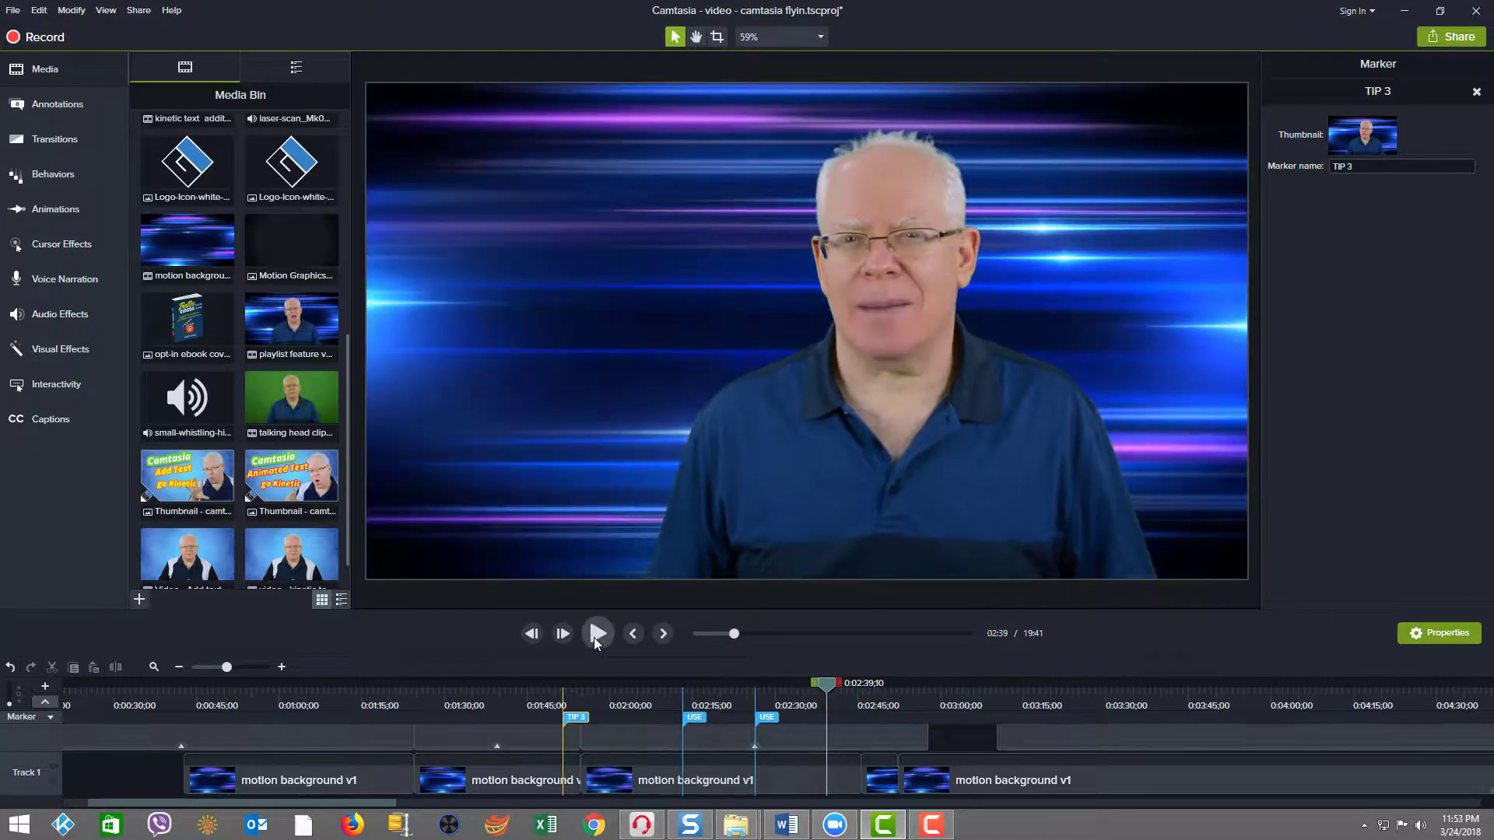